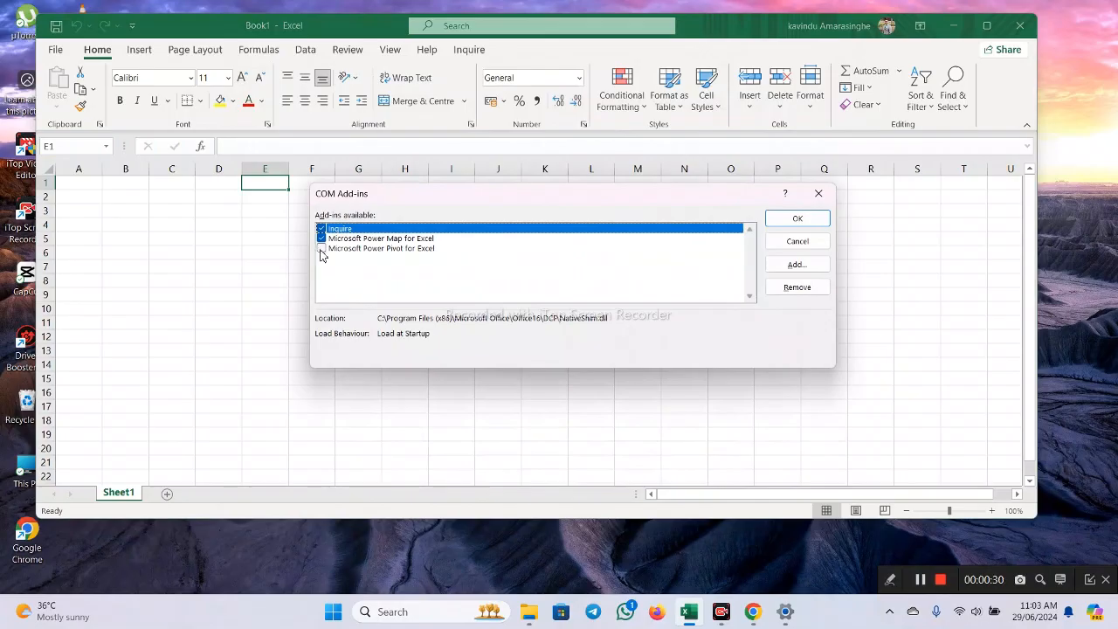
Enable the Microsoft Power Pivot for Excel COM add-in
left_click(321, 249)
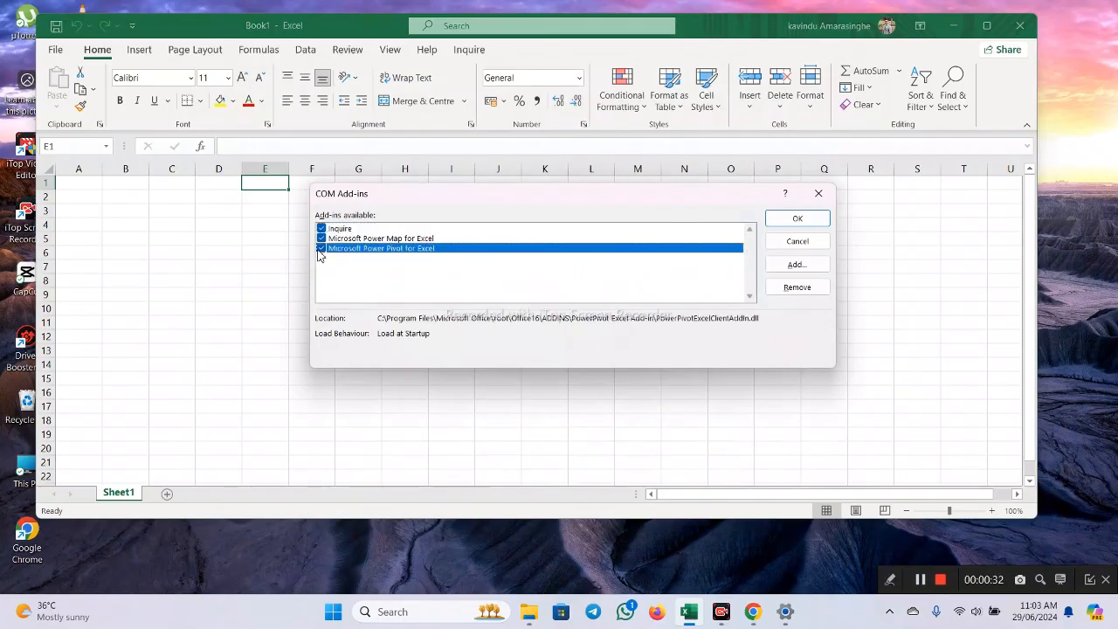
left_click(797, 218)
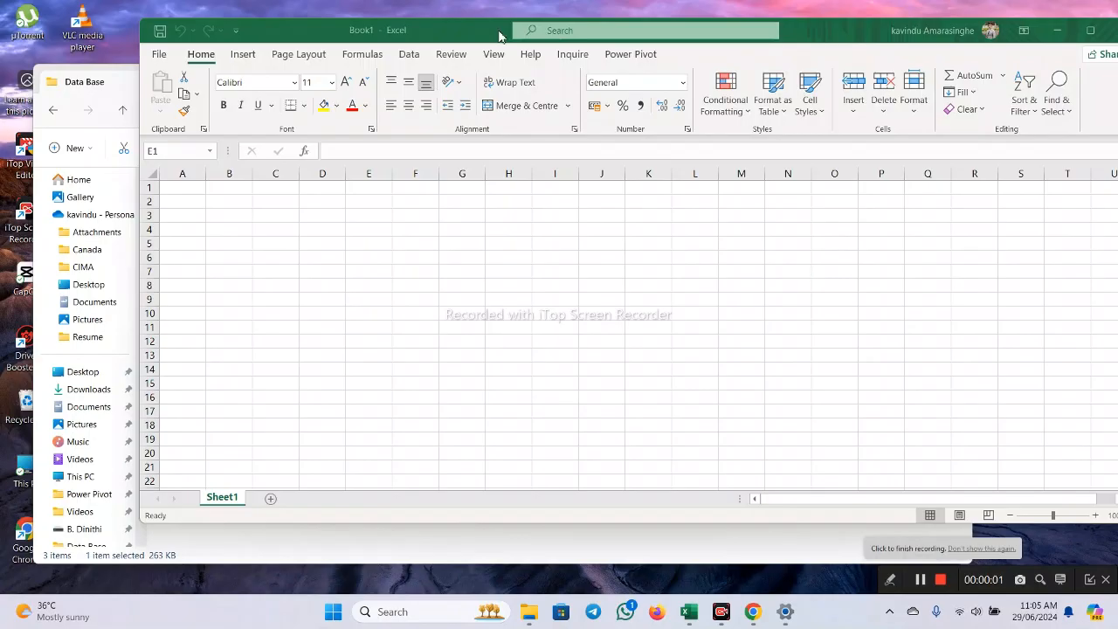
left_click(631, 55)
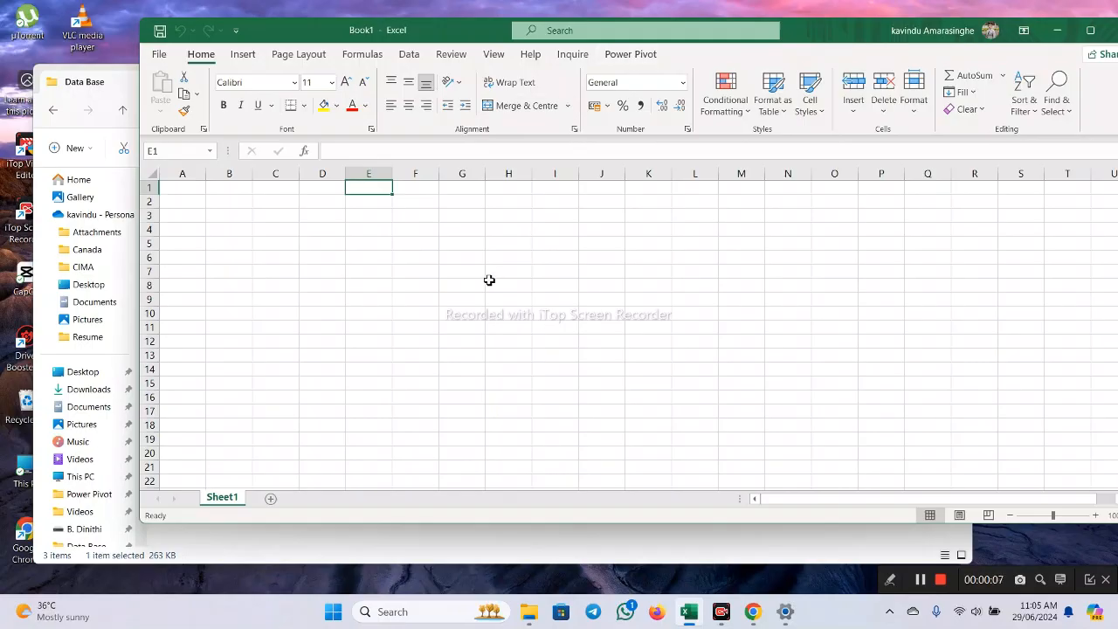
Open the Revenue Sheet workbook from the Data Base folder and look through its rows
left_click(117, 93)
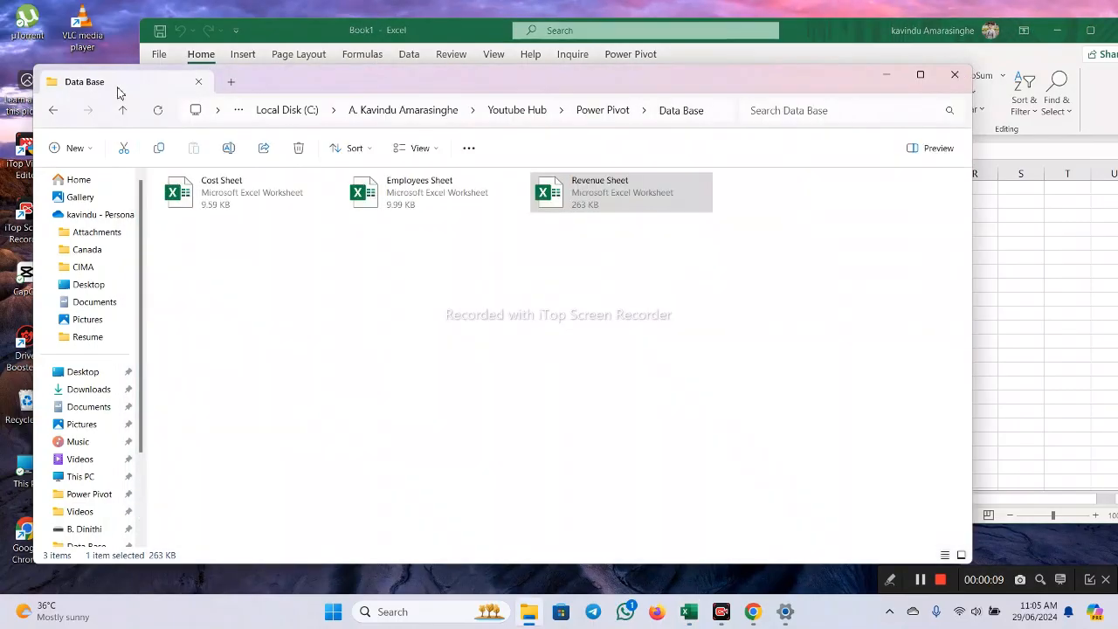
double_click(594, 199)
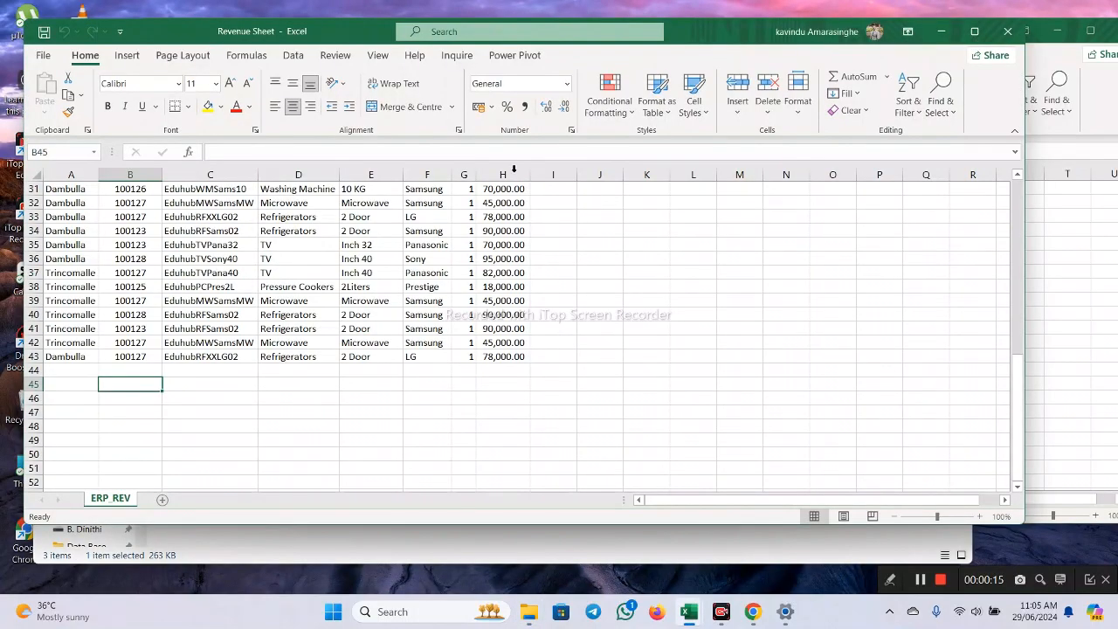
scroll(346, 319, "down", 3)
scroll(346, 319, "up", 13)
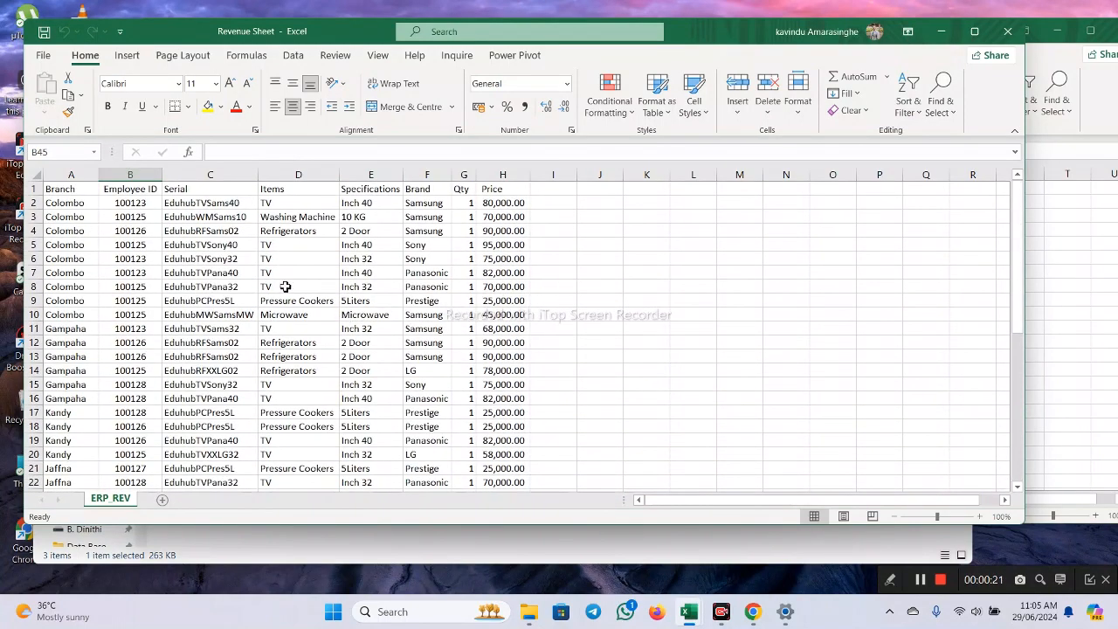
Examine the Branch, Employee ID, Serial and Items columns of the revenue data
left_click(66, 191)
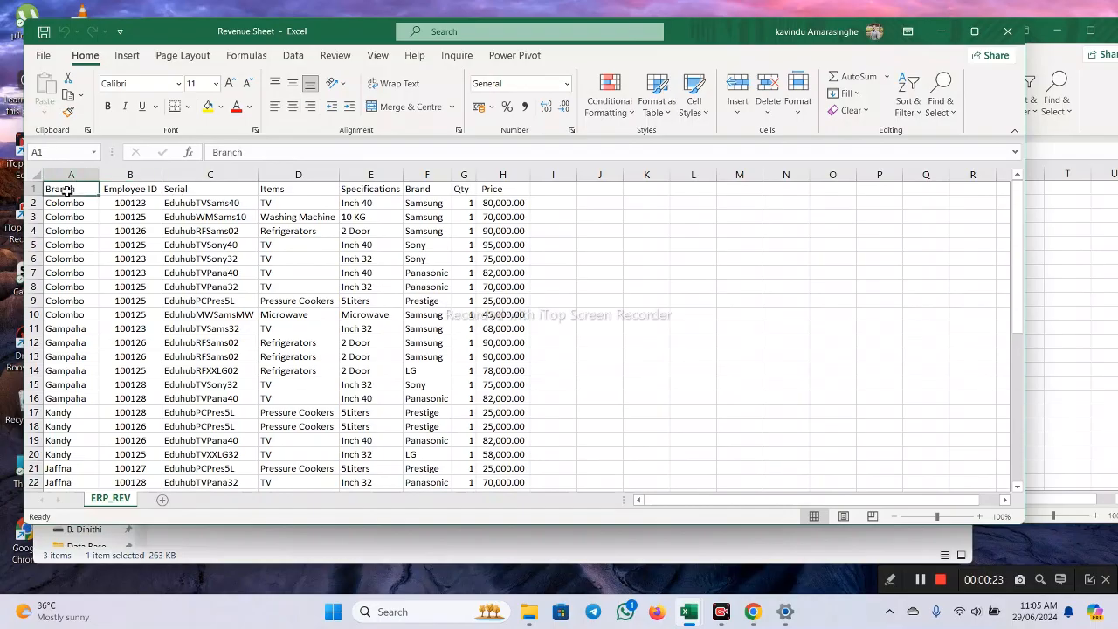
left_click(143, 191)
left_click(200, 202)
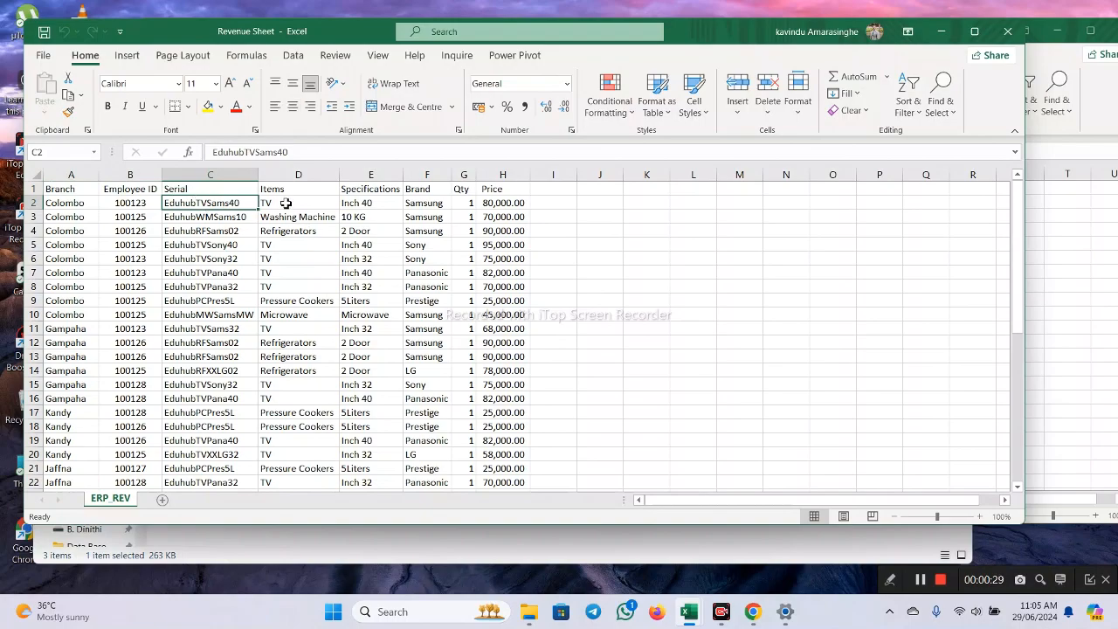
left_click(192, 187)
left_click(58, 188)
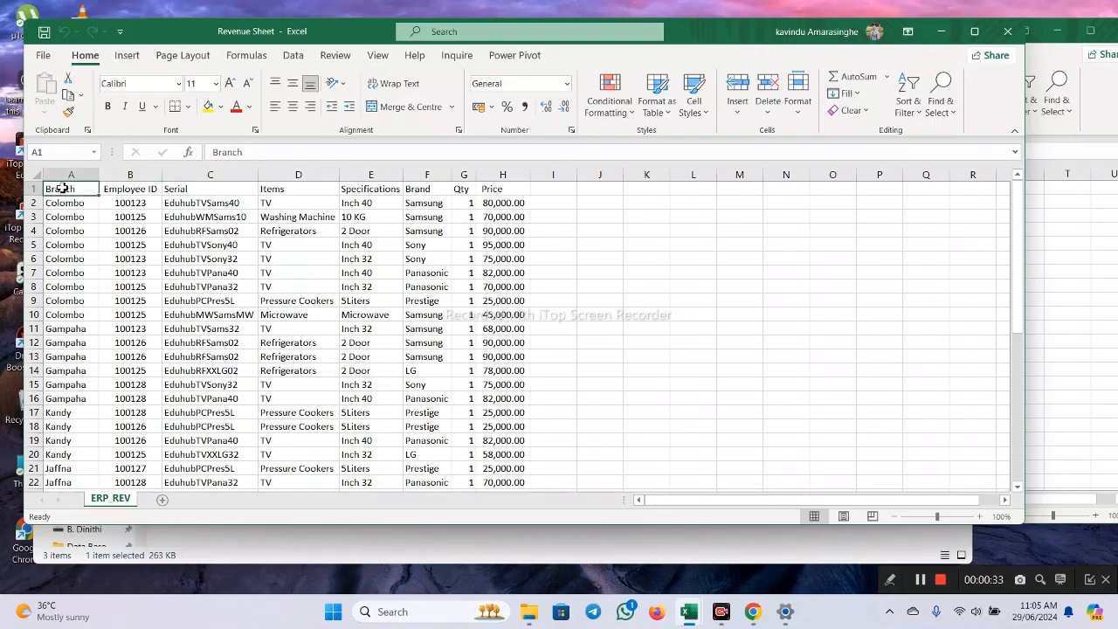
left_click(146, 194)
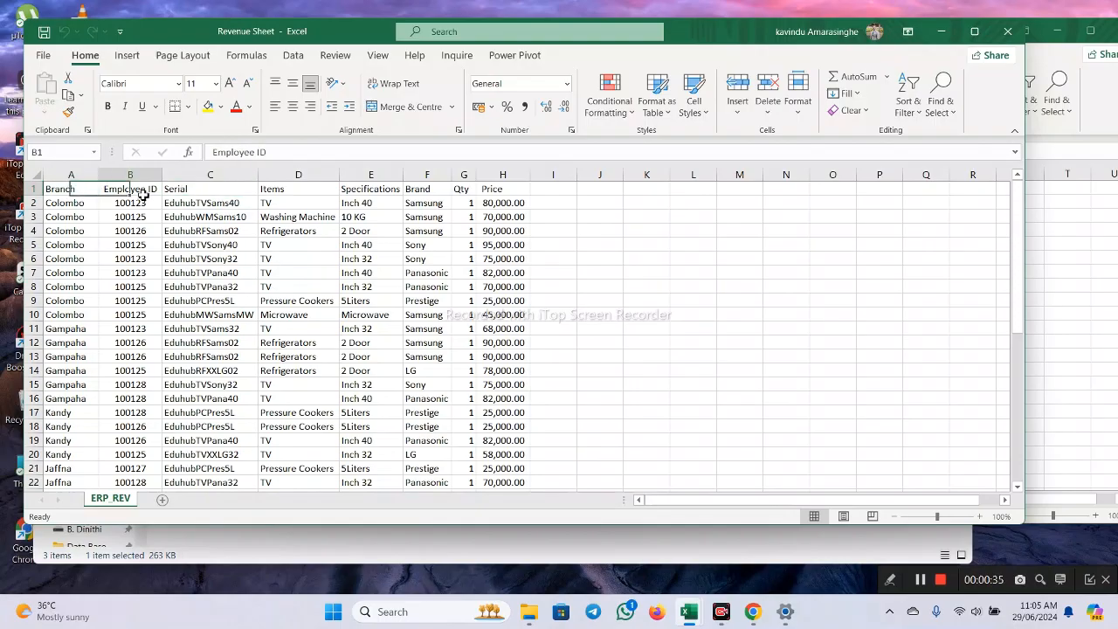
left_click(204, 193)
left_click(269, 189)
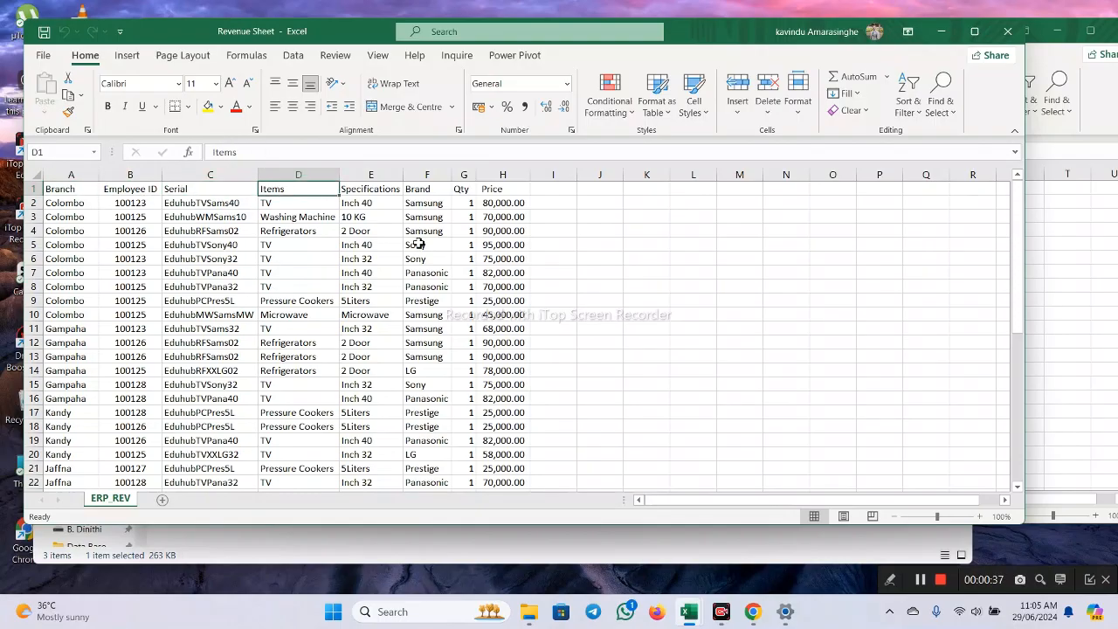
scroll(419, 244, "down", 2)
scroll(419, 242, "up", 2)
left_click(212, 214)
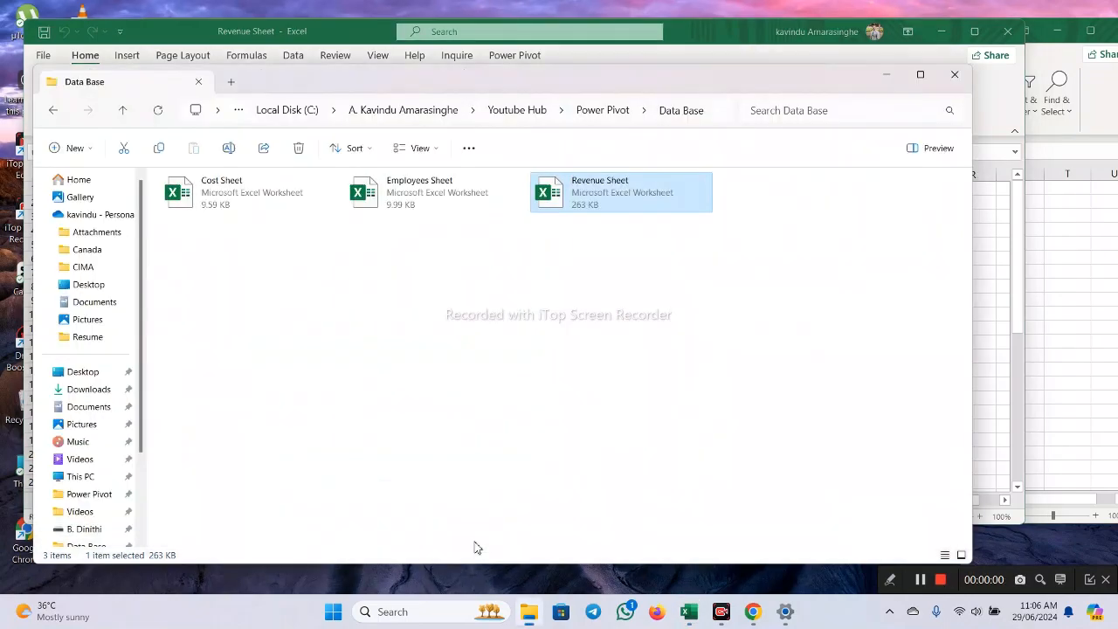
Open the Cost Sheet workbook from the Data Base folder and place it so the Revenue Sheet stays partly visible
left_click(474, 544)
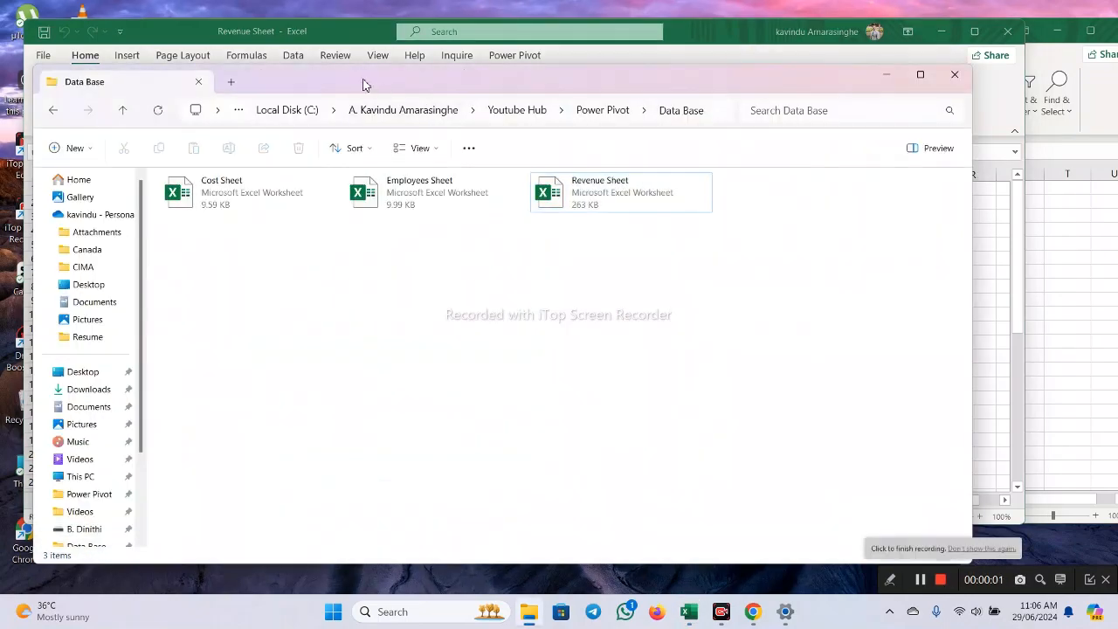
left_click_drag(364, 84, 528, 119)
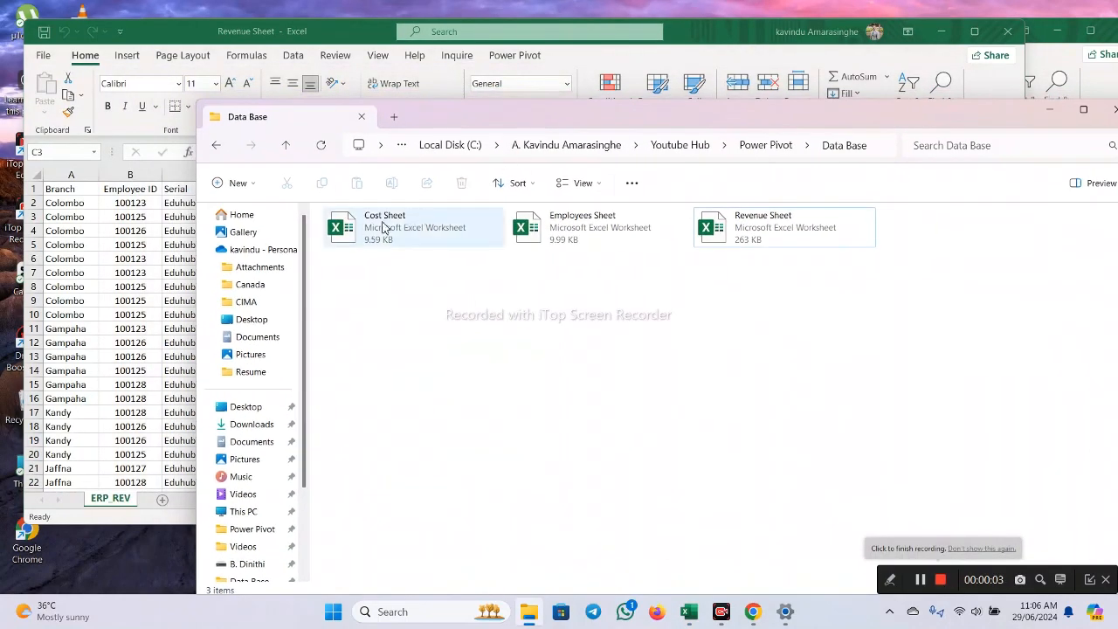
double_click(384, 223)
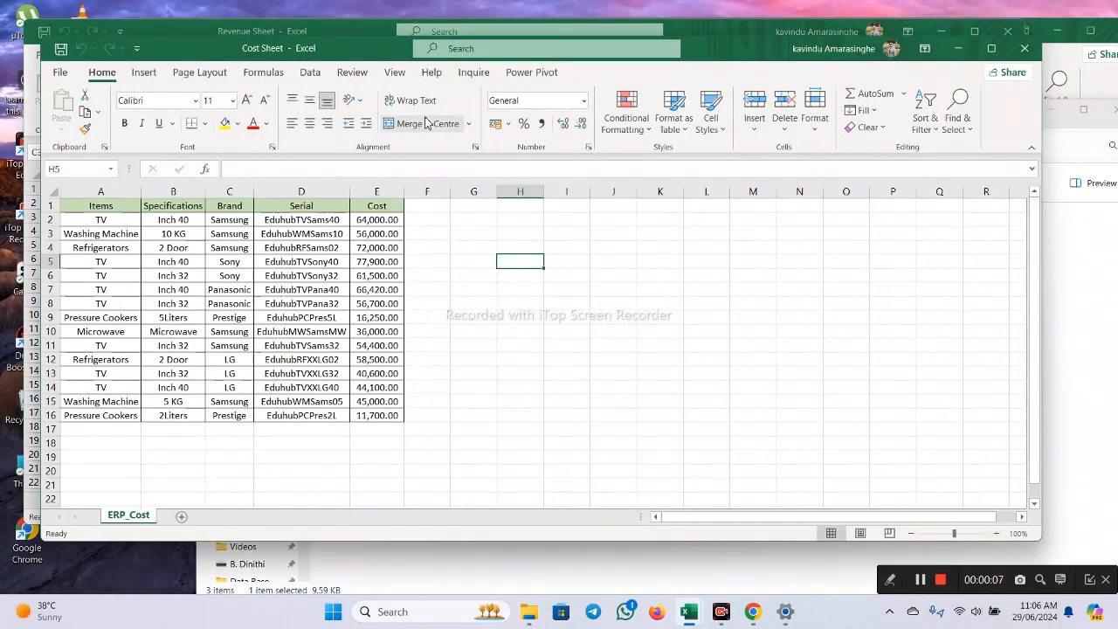
left_click_drag(350, 52, 646, 63)
Compare the Cost Sheet's item, serial and cost data with the Revenue Sheet's data
left_click(561, 260)
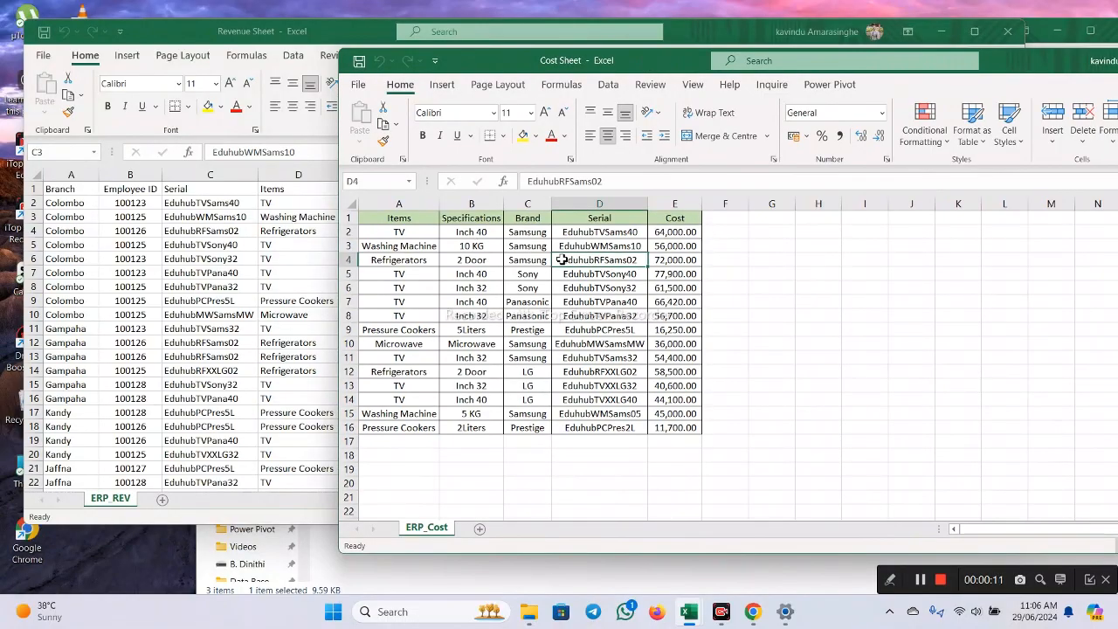
scroll(568, 260, "down", 1)
scroll(568, 259, "up", 1)
left_click(136, 253)
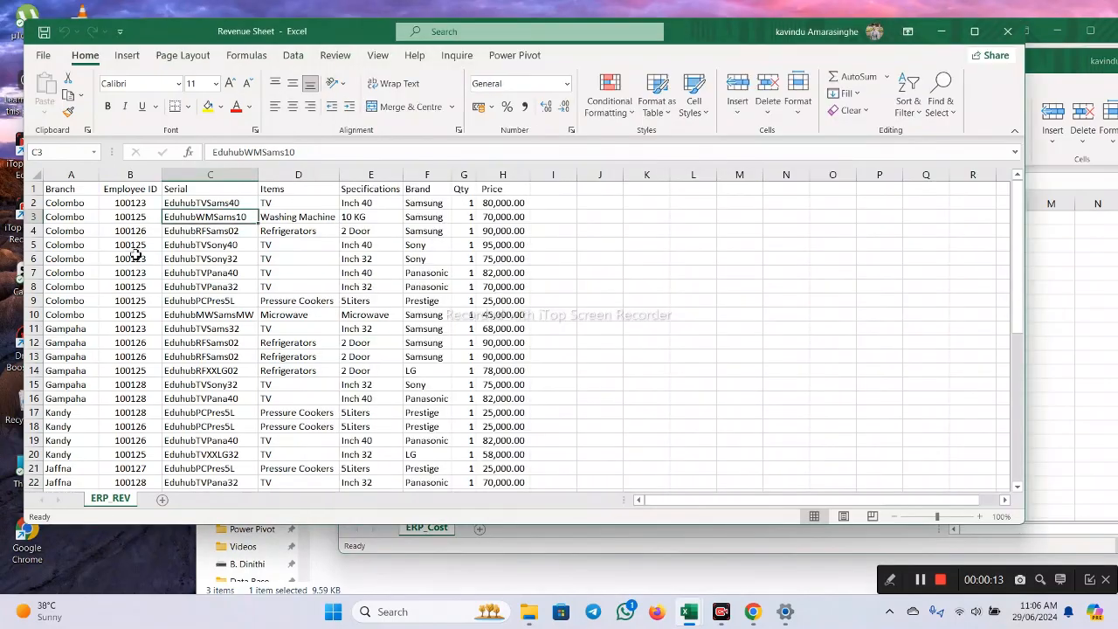
left_click(1045, 319)
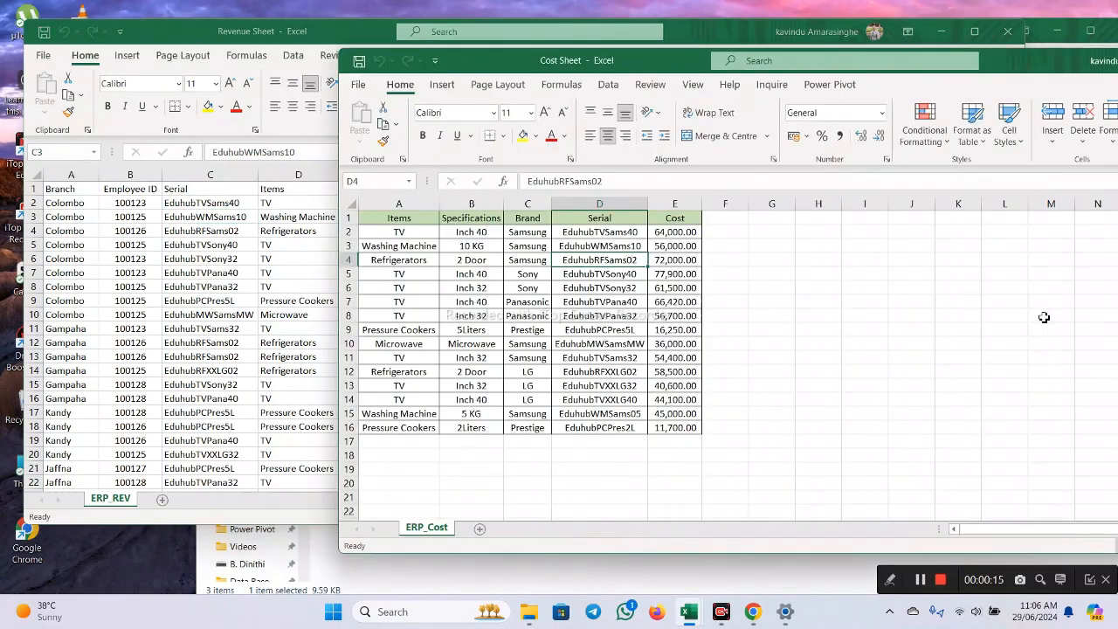
left_click_drag(1015, 62, 930, 68)
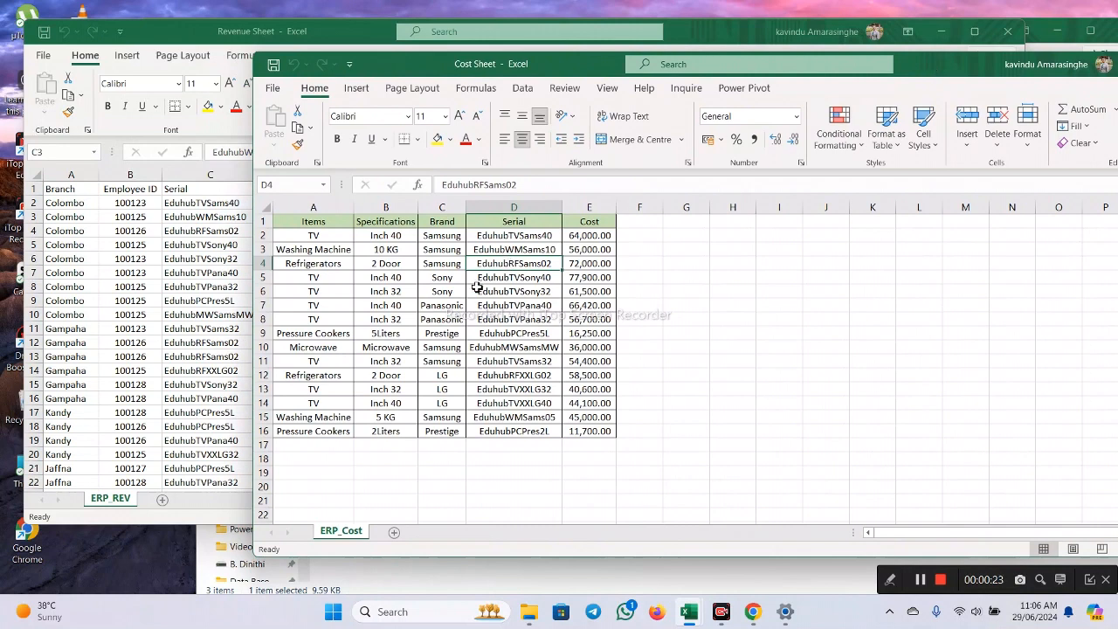
left_click(209, 297)
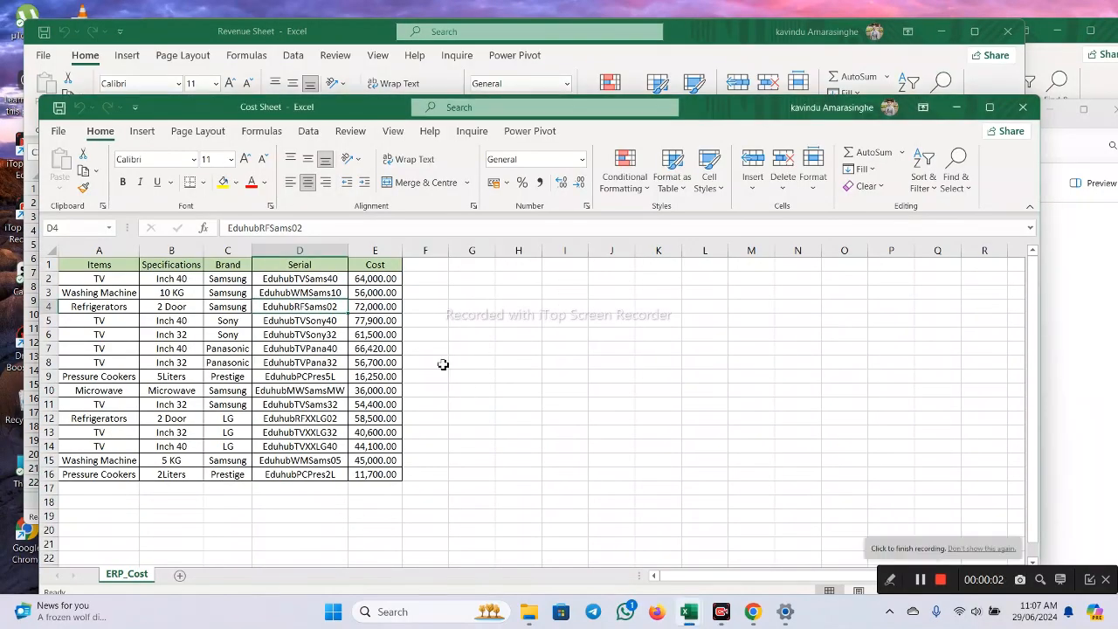
Create a new blank workbook and close the Cost Sheet, Revenue Sheet and Book1 workbooks
key("ctrl+n")
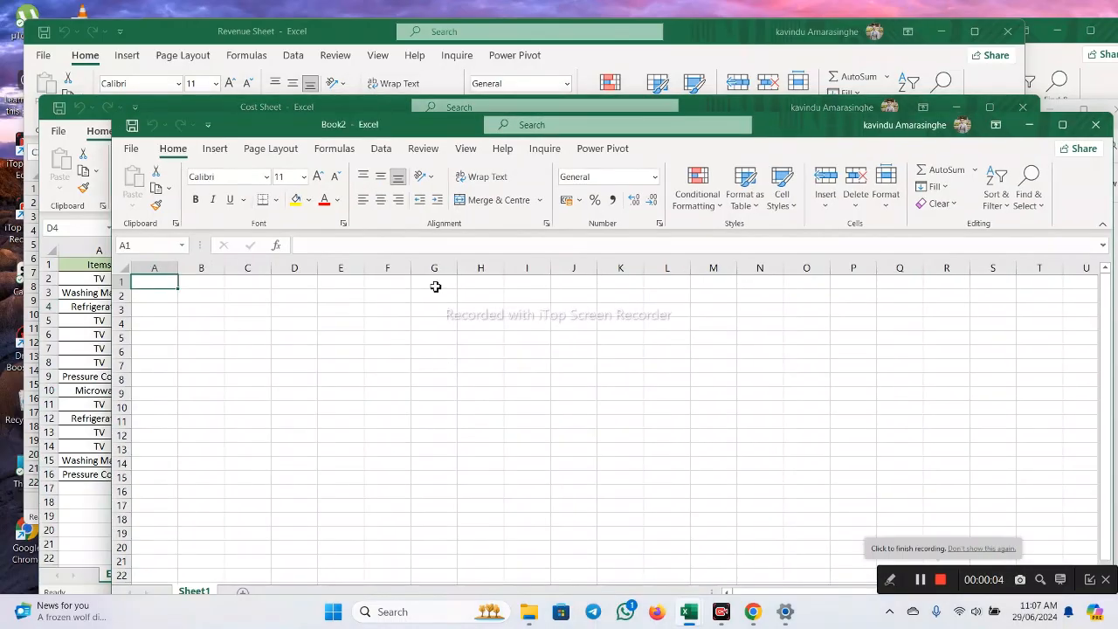
left_click_drag(431, 125, 370, 187)
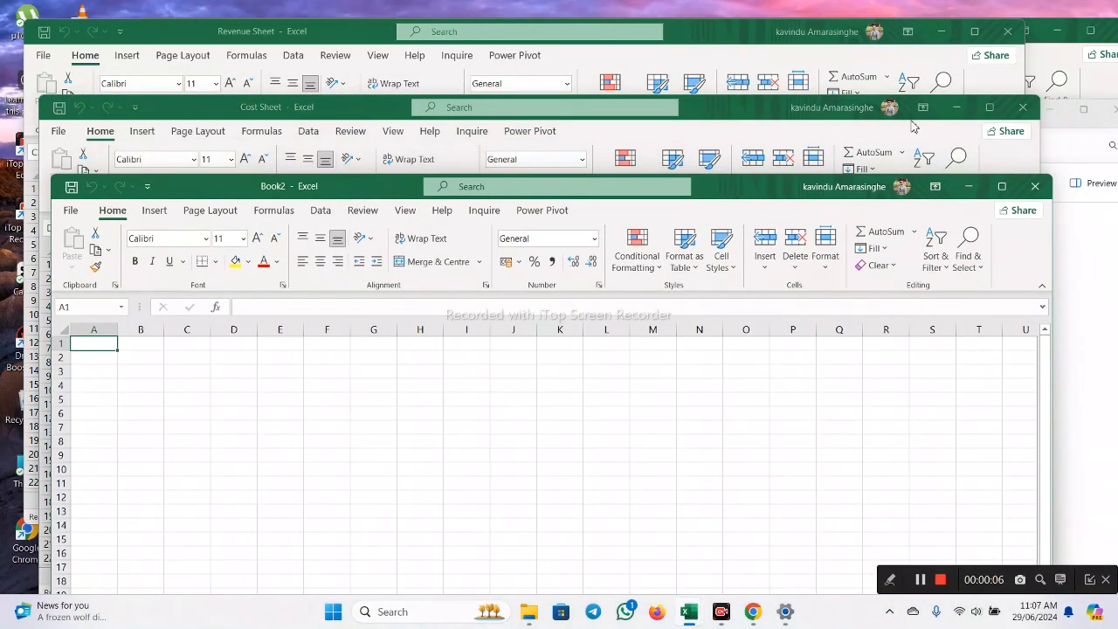
left_click(1022, 106)
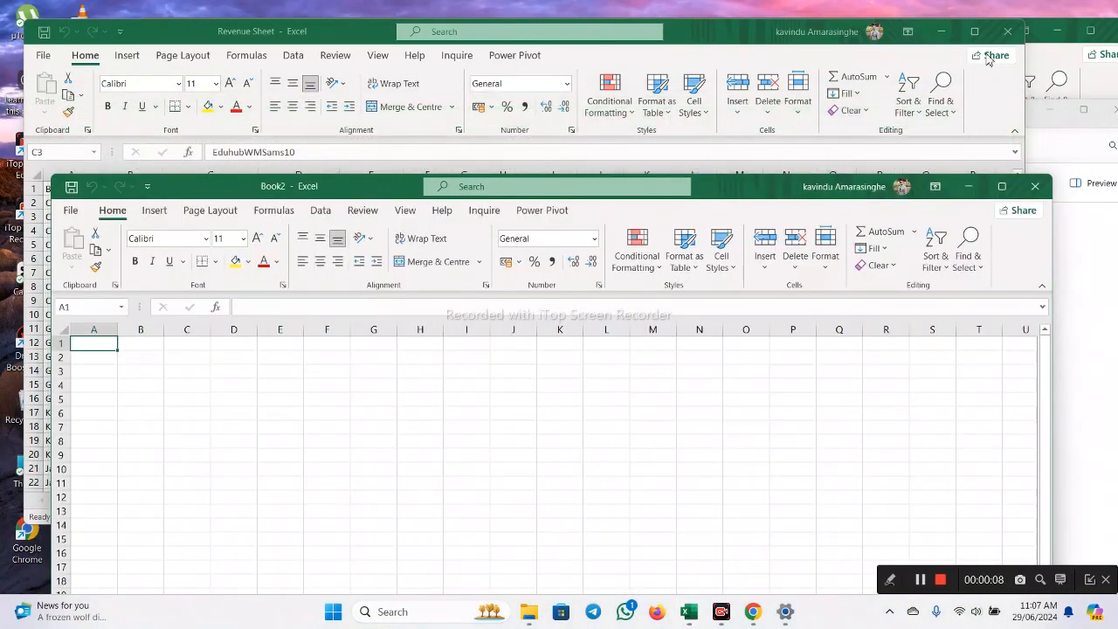
left_click(1007, 33)
left_click(867, 29)
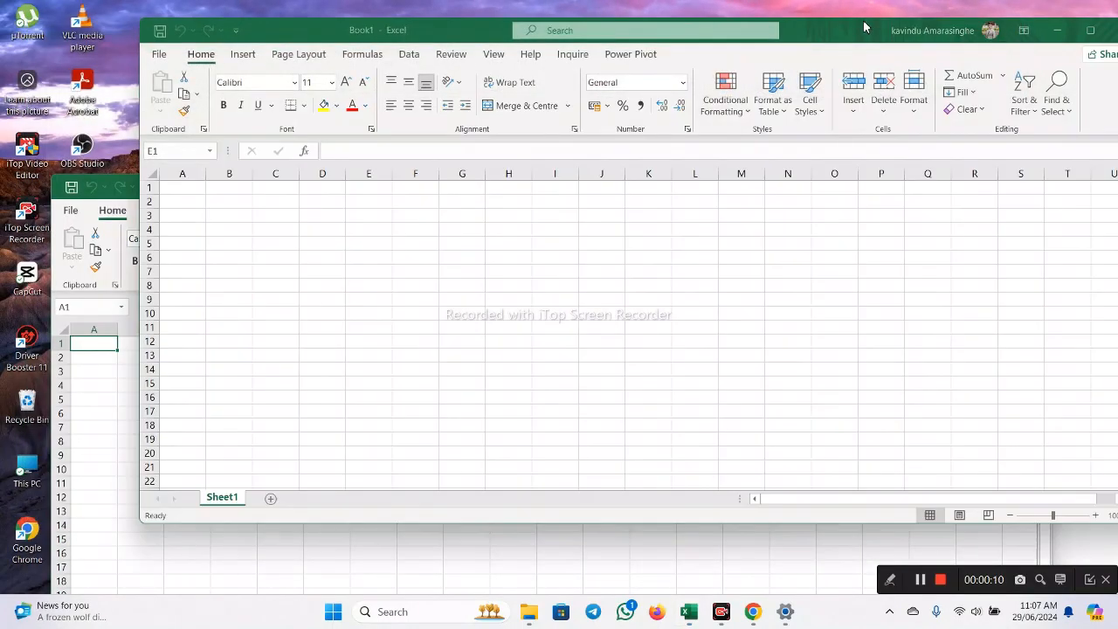
left_click_drag(871, 36, 731, 45)
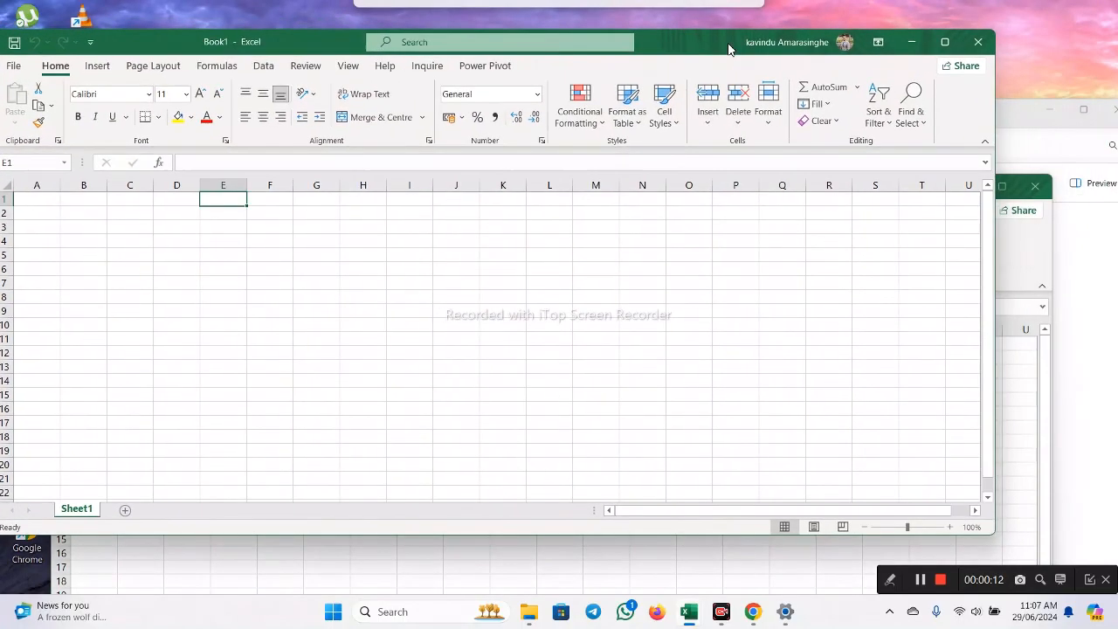
left_click(979, 42)
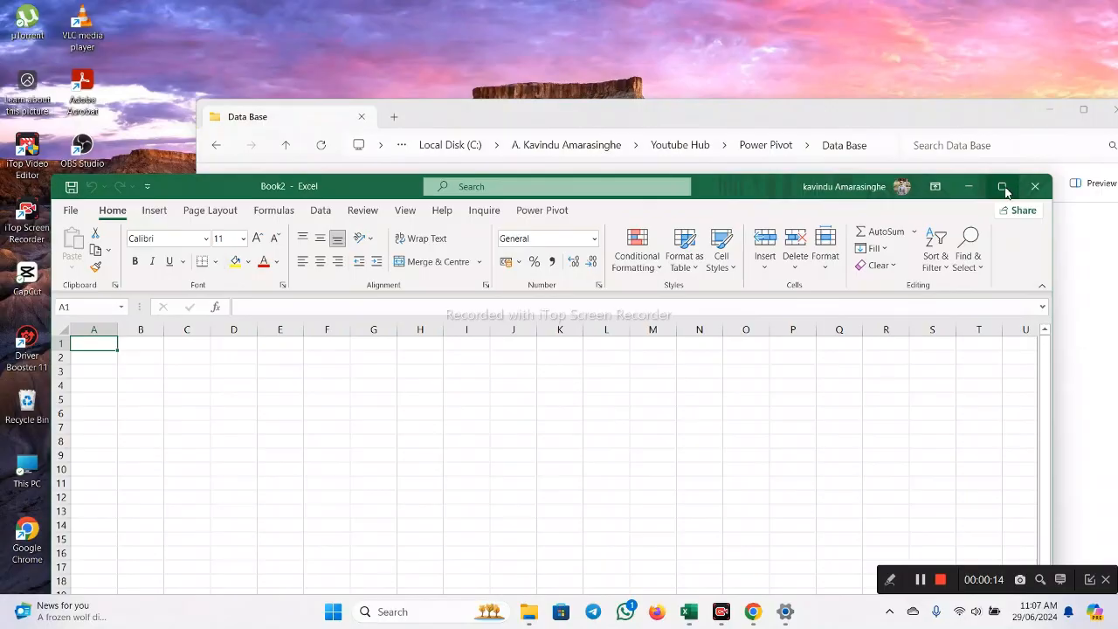
Maximize the new workbook and open its Power Pivot data model window
left_click(1003, 186)
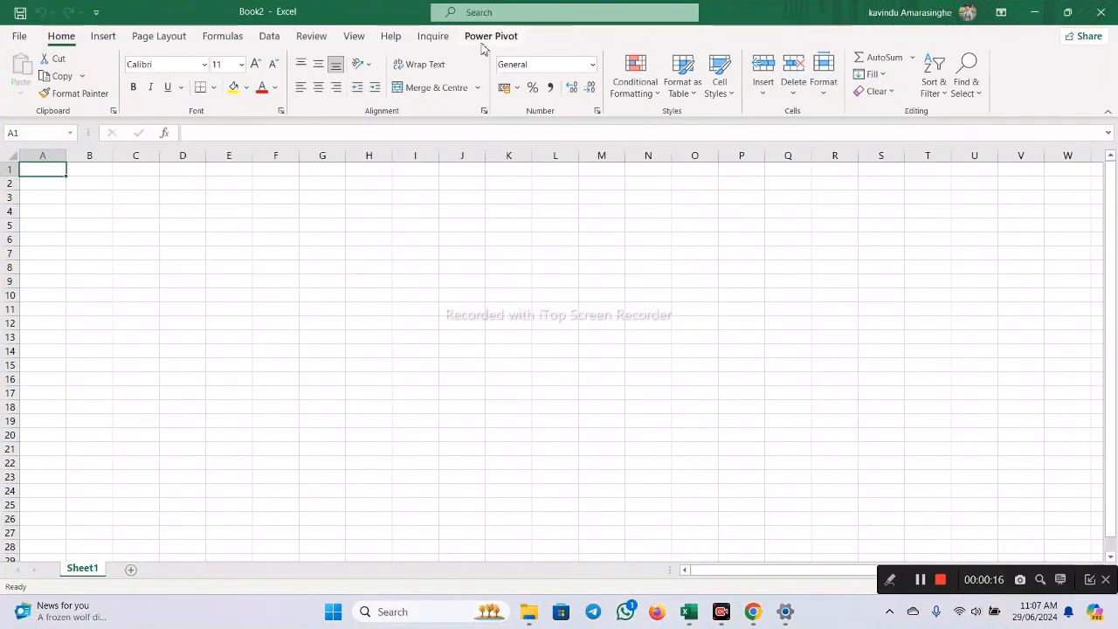
left_click(483, 39)
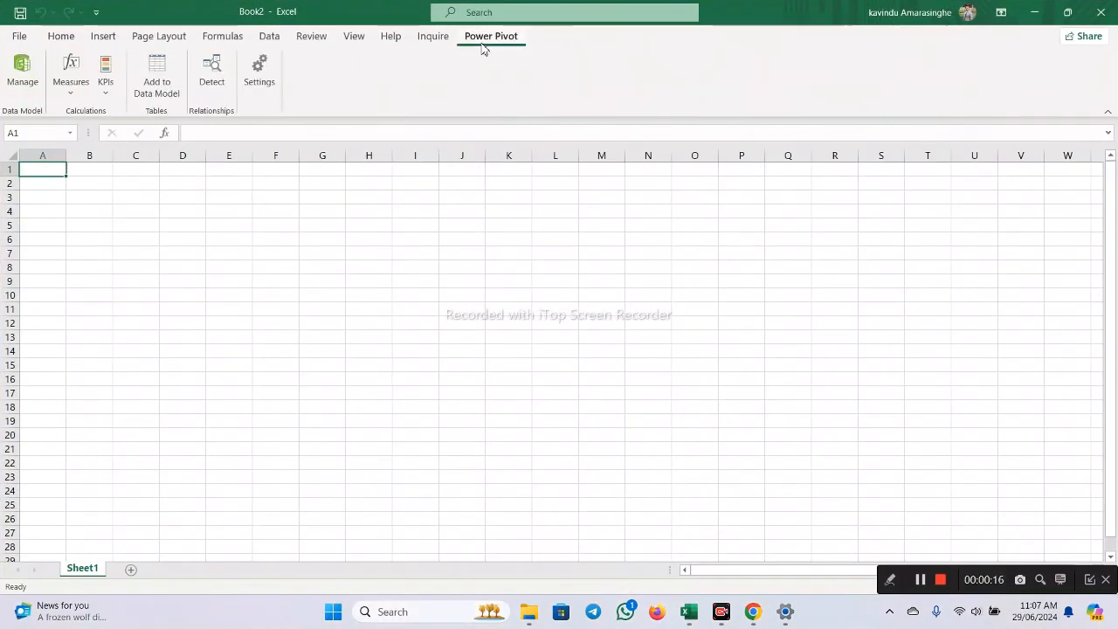
left_click(22, 74)
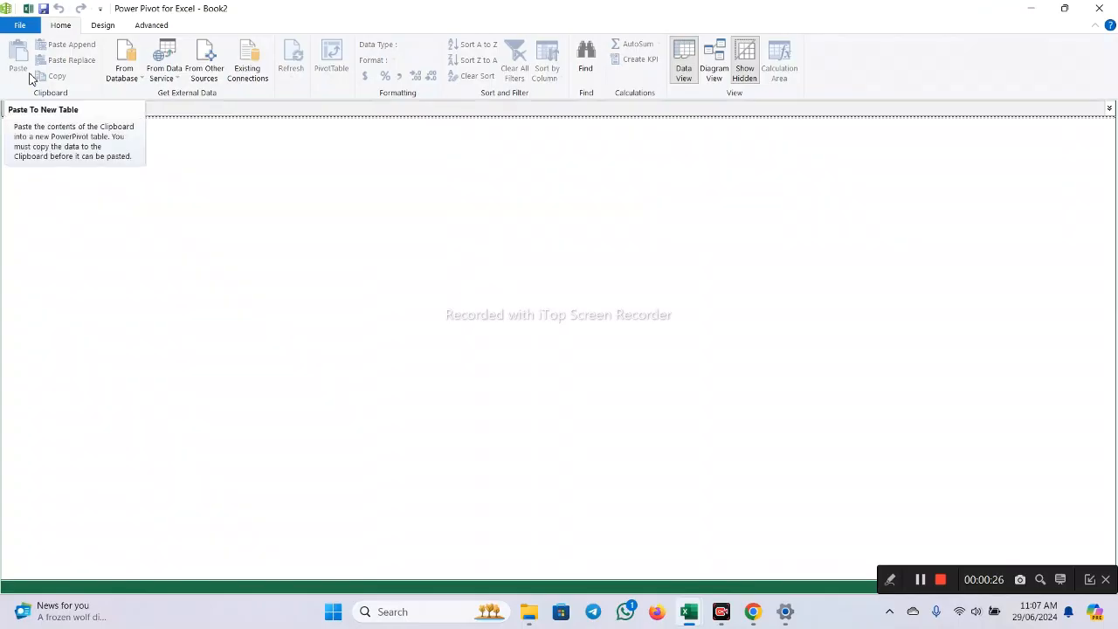
Start a table import from other sources with Excel File as the data source type
left_click(207, 60)
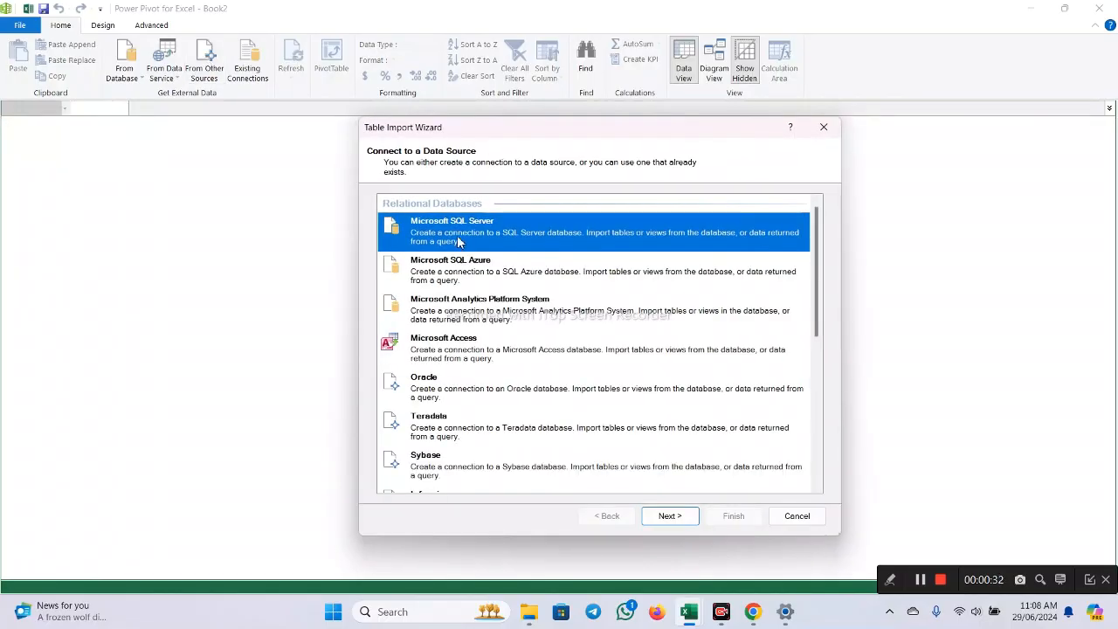
scroll(537, 347, "down", 5)
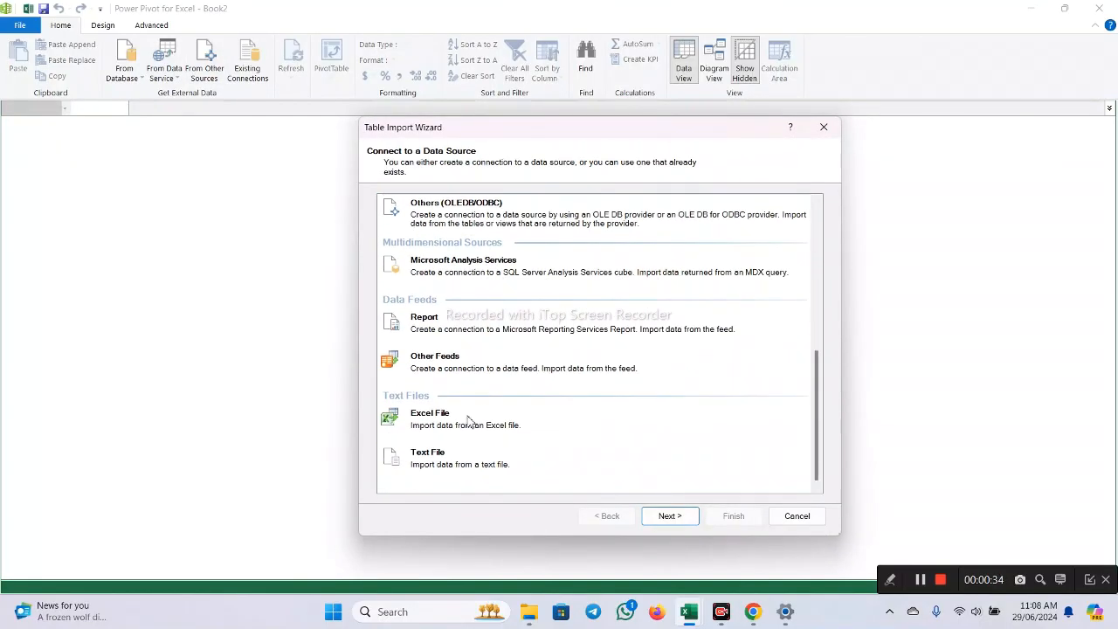
left_click(449, 433)
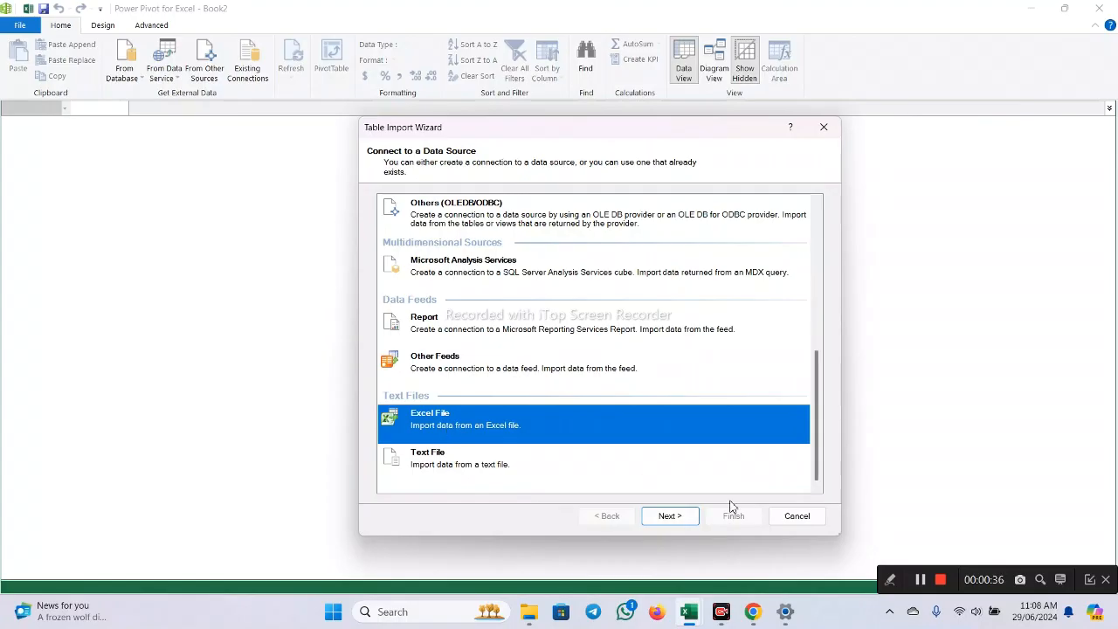
left_click(689, 518)
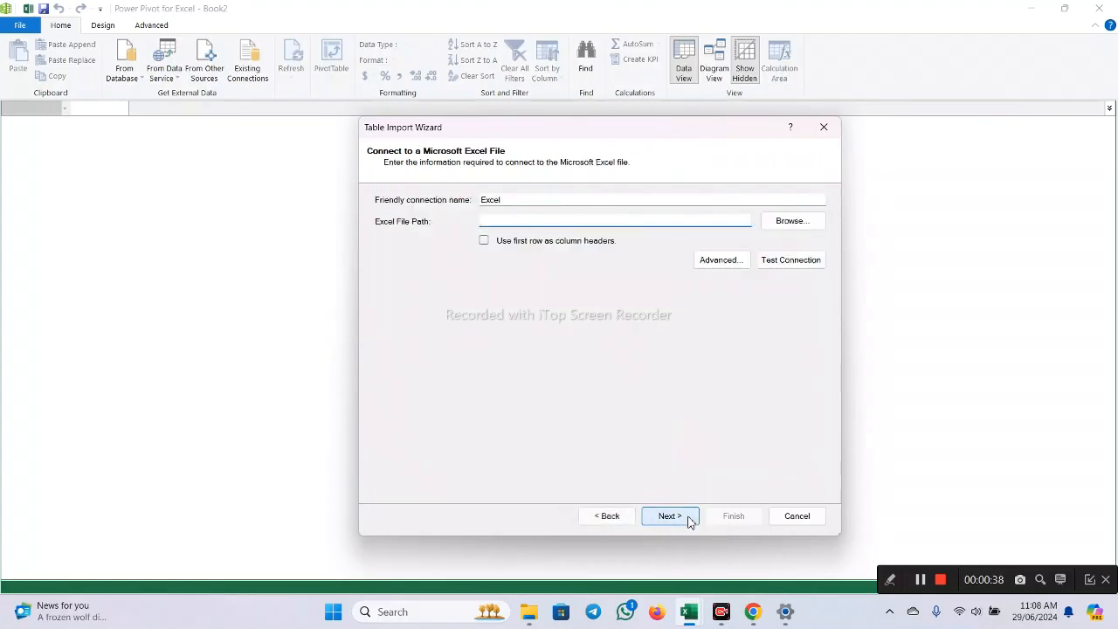
Import the ERP_REV table from the Revenue Sheet workbook in the Data Base folder, using the first row as column headers
left_click(782, 228)
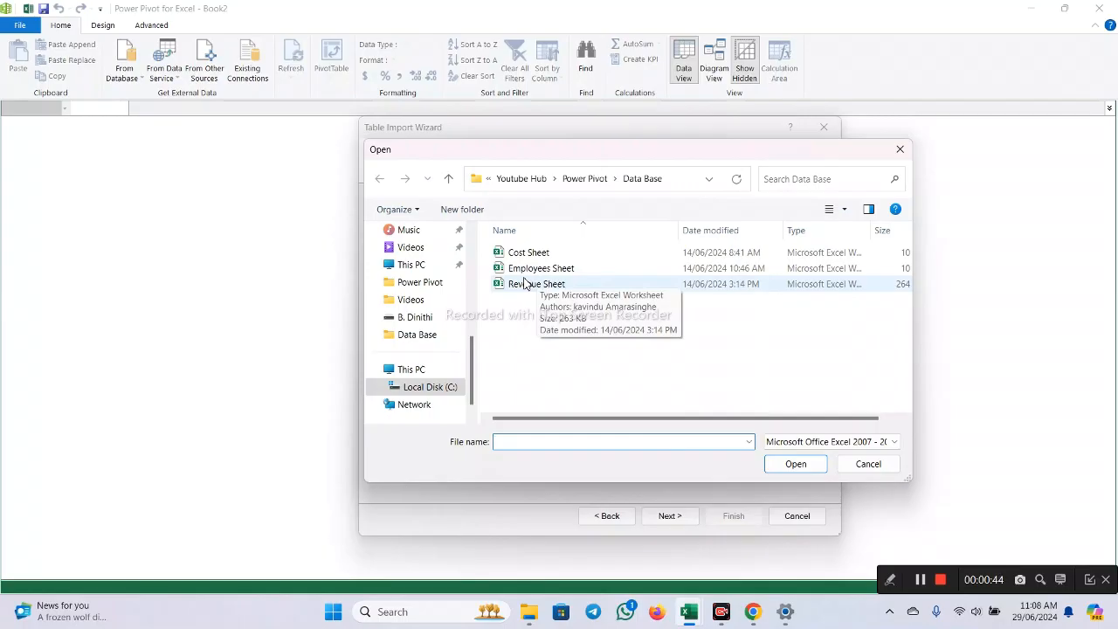
left_click(545, 284)
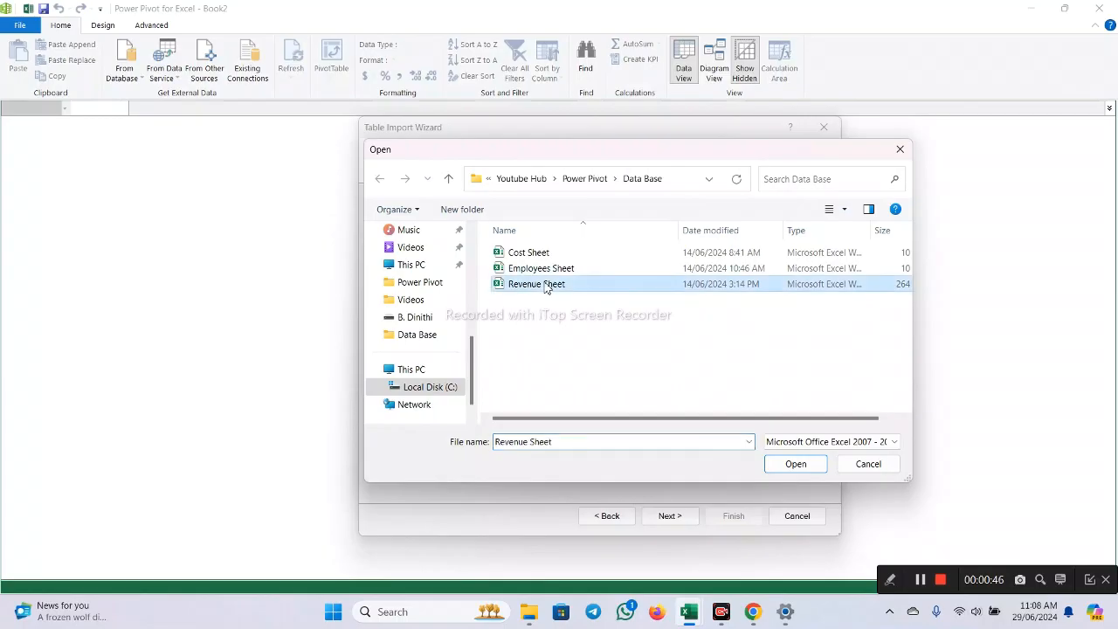
left_click(795, 463)
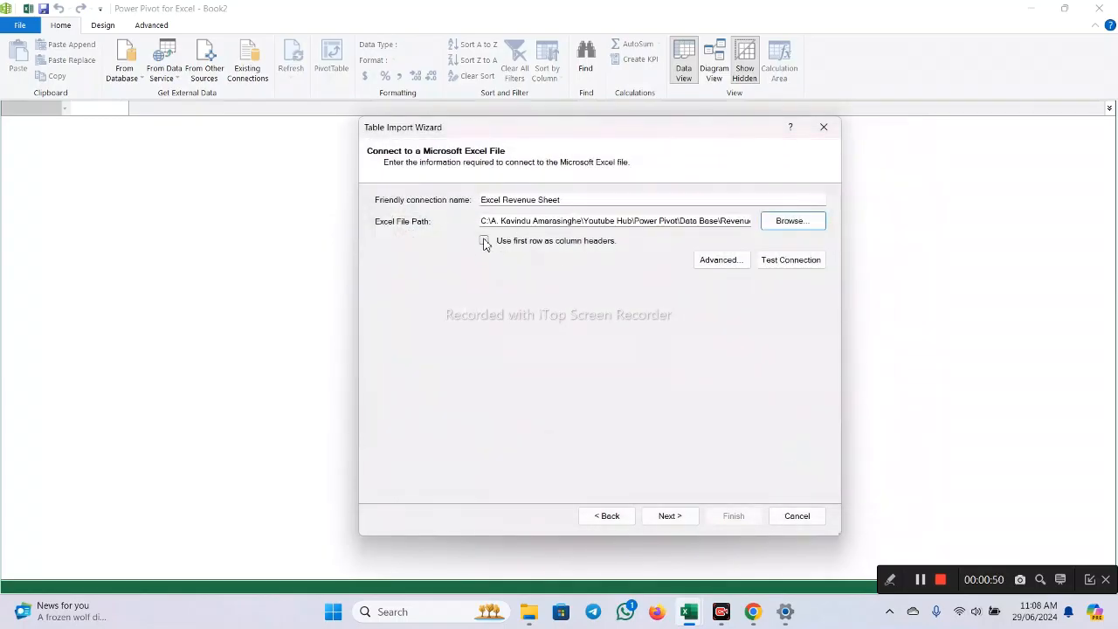
left_click(485, 241)
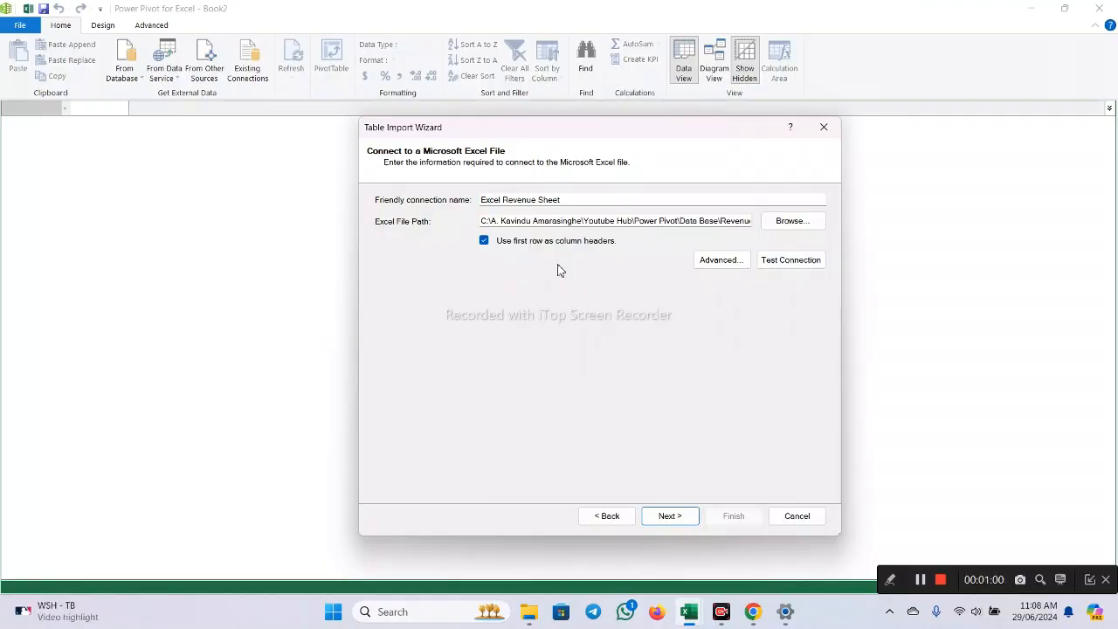
left_click(662, 518)
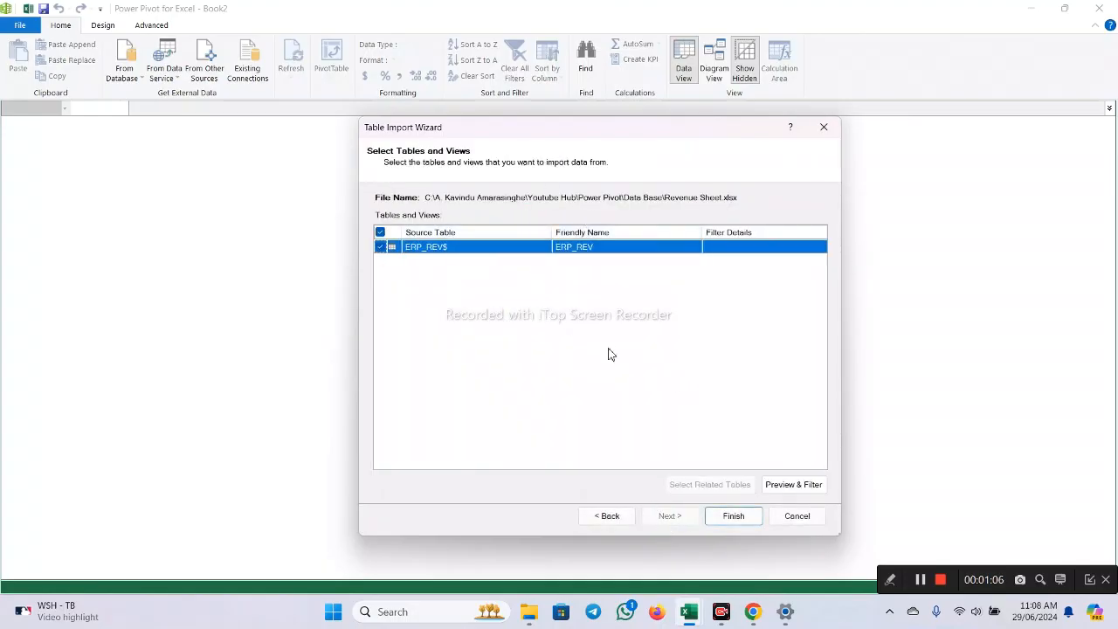
left_click(736, 521)
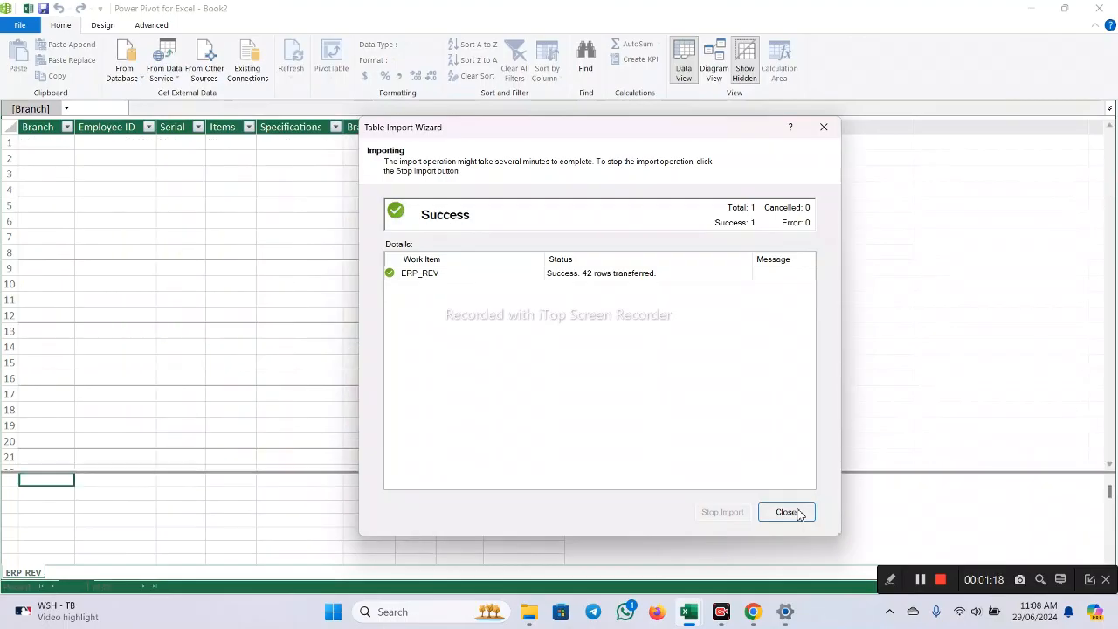
left_click(798, 513)
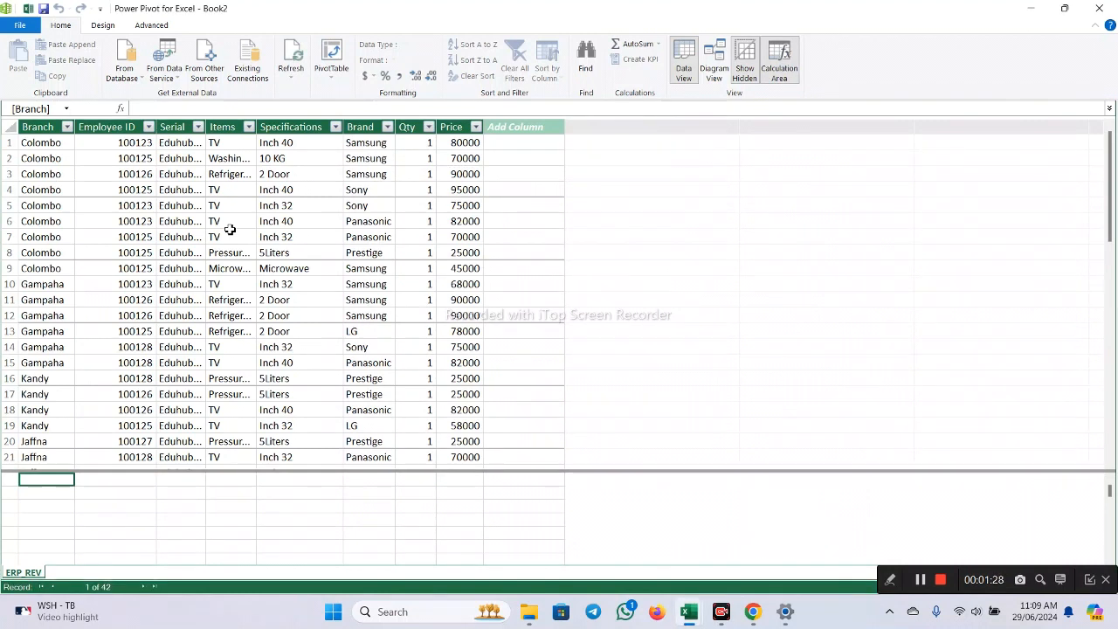
Import the ERP_Cost table from the Cost Sheet workbook as an Excel File source, using the first row as column headers
left_click(204, 61)
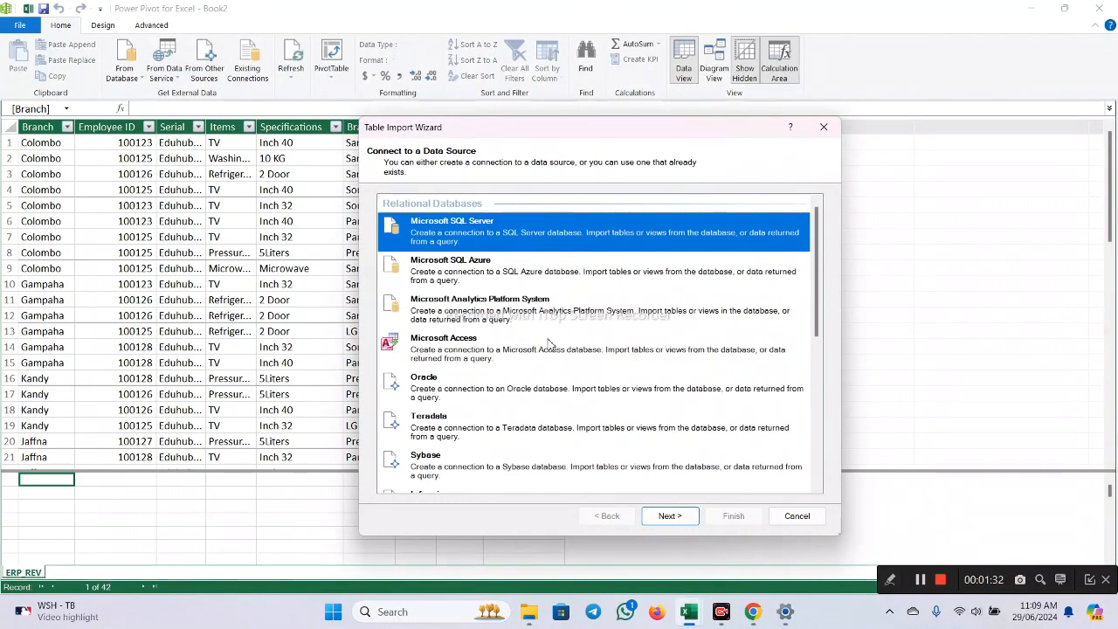
scroll(545, 393, "down", 10)
left_click(475, 410)
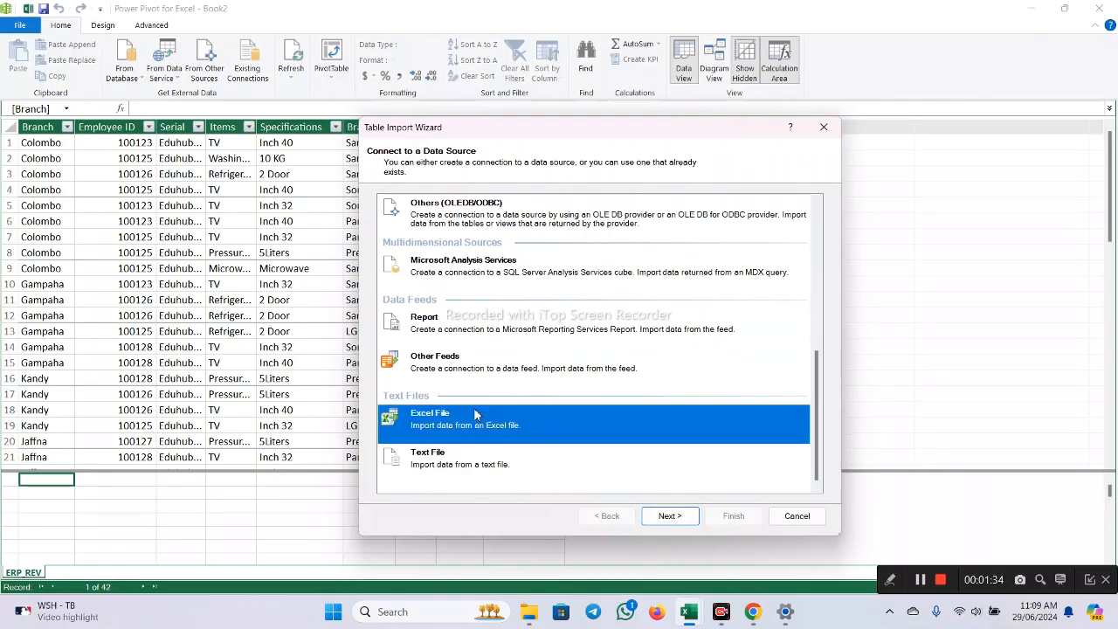
left_click(670, 516)
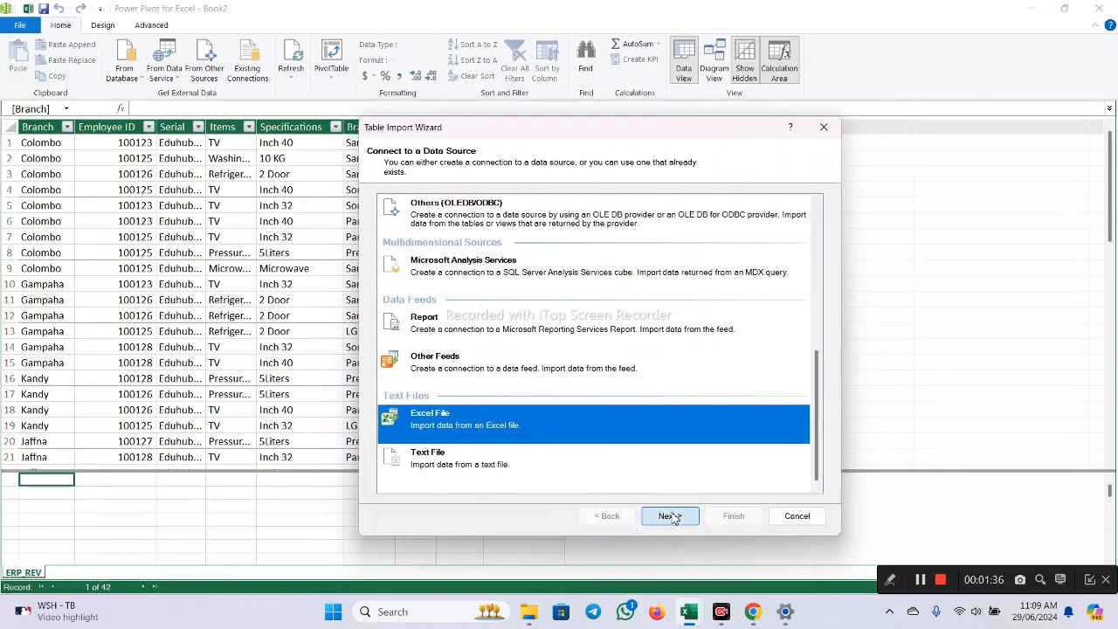
left_click(791, 222)
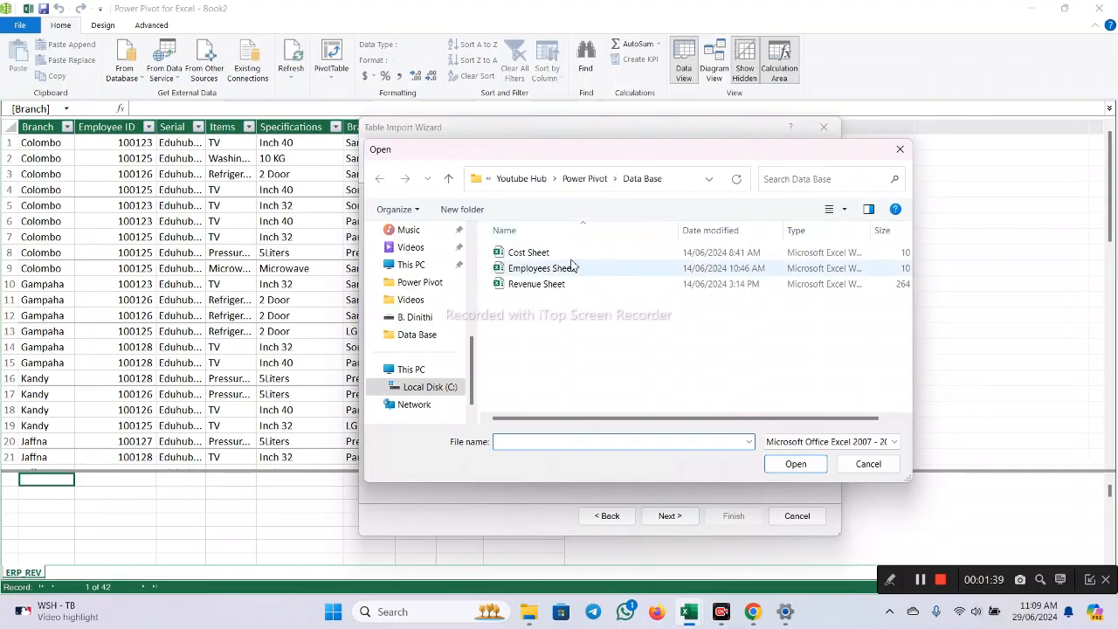
left_click(528, 254)
left_click(793, 463)
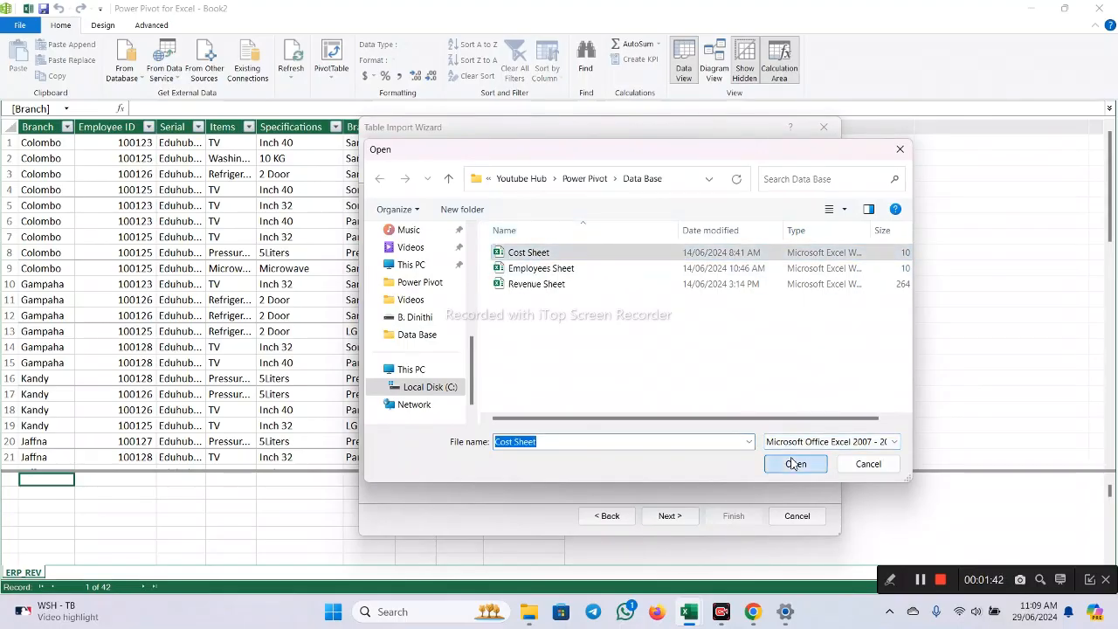
left_click(485, 241)
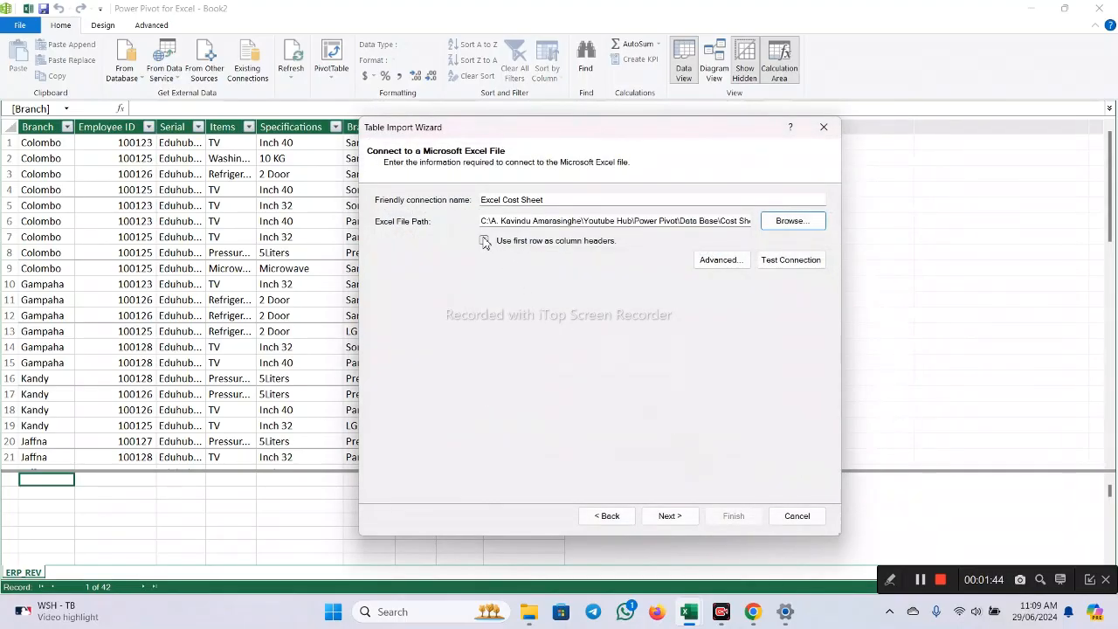
left_click(668, 516)
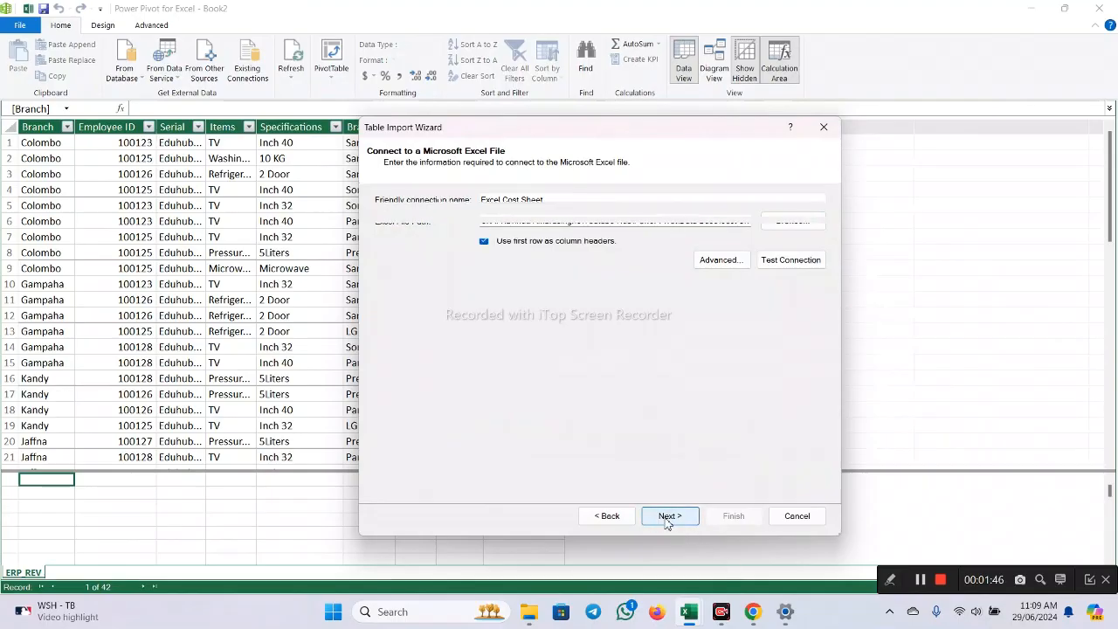
left_click(738, 522)
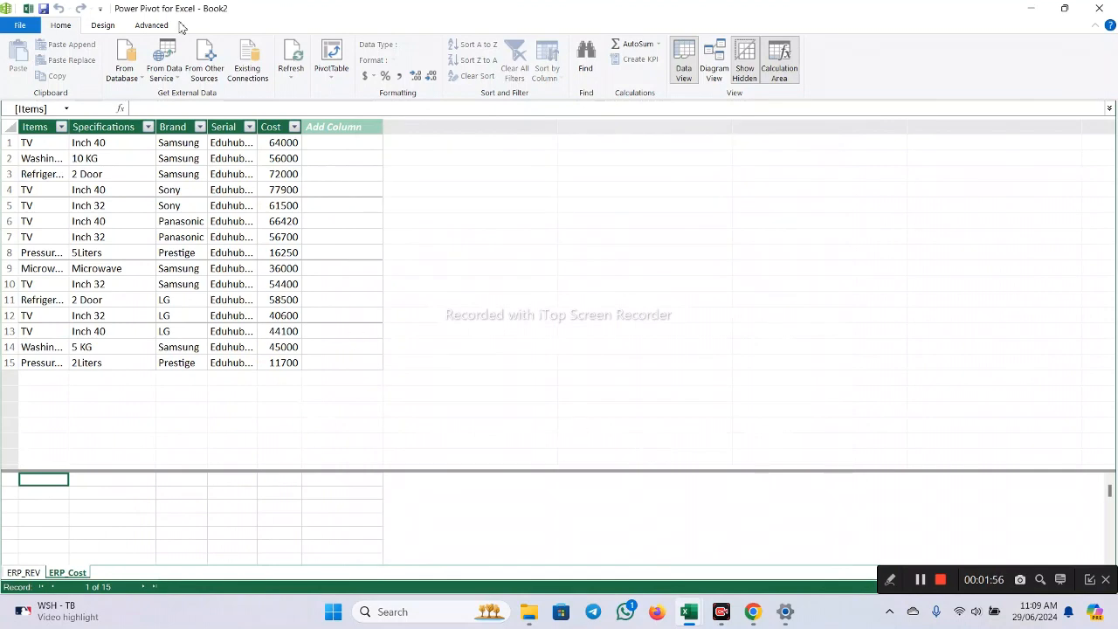
Import the Payroll table from the Employees Sheet workbook as an Excel File source, using the first row as column headers
left_click(205, 59)
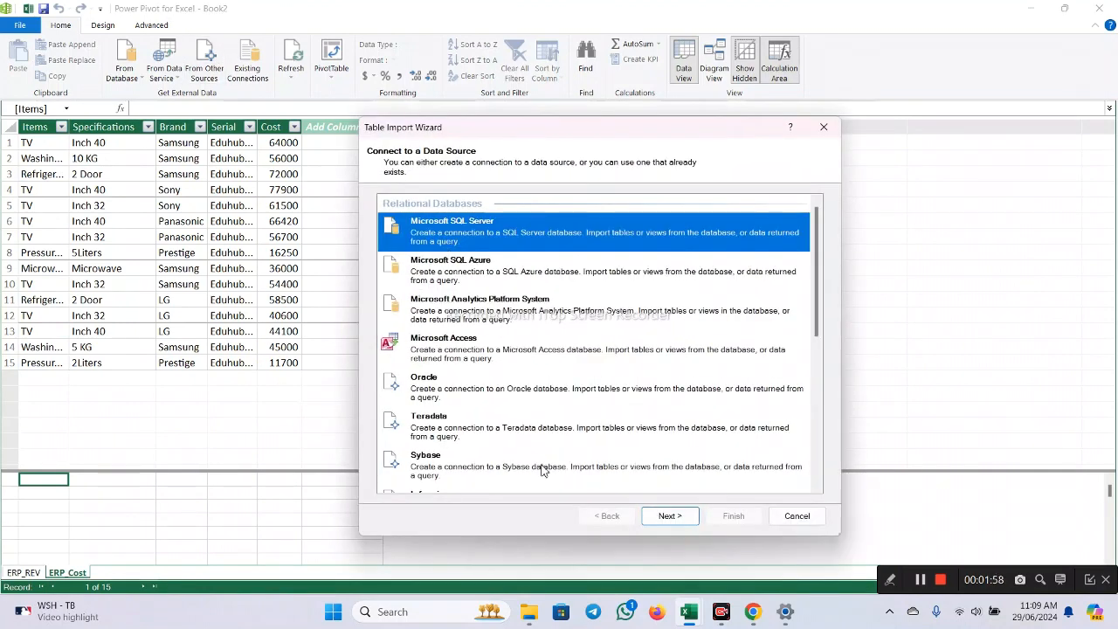
scroll(543, 467, "down", 5)
left_click(394, 420)
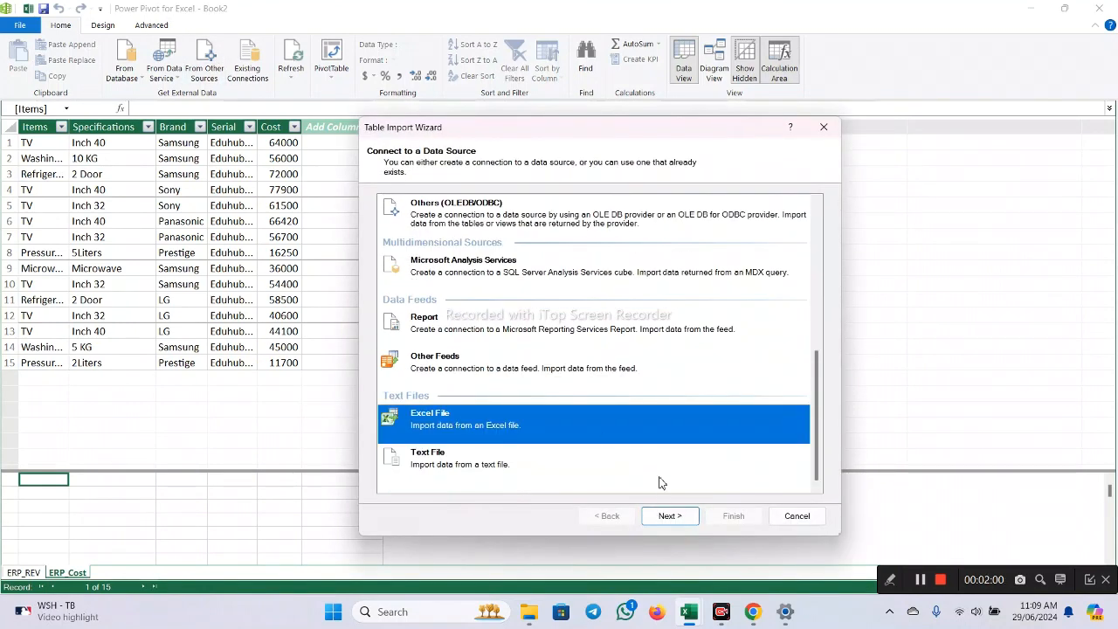
left_click(667, 516)
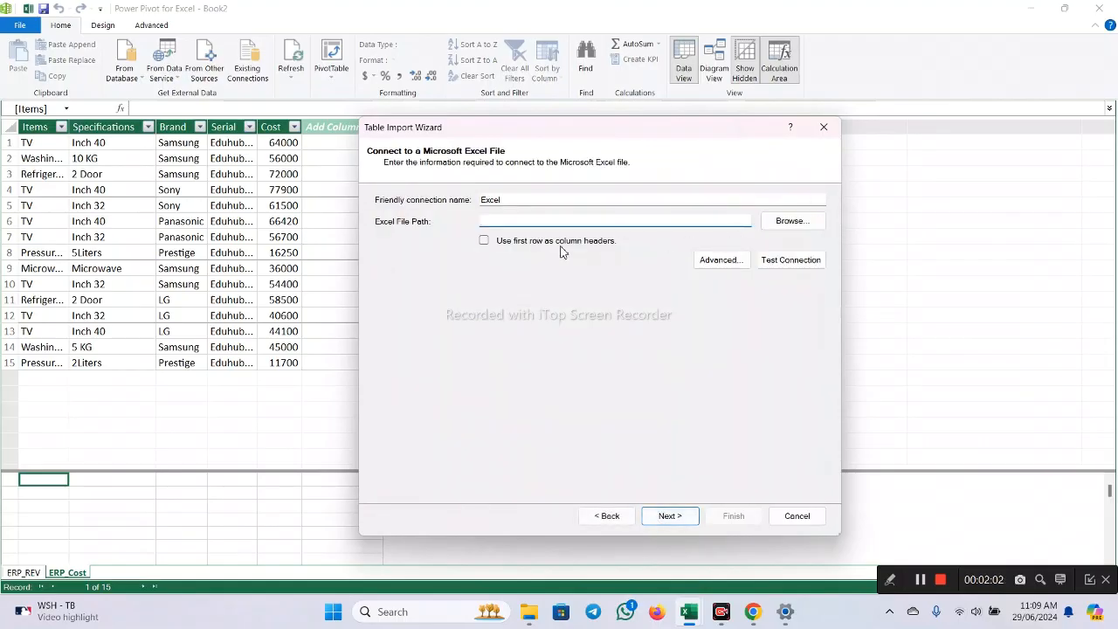
left_click(485, 242)
left_click(789, 224)
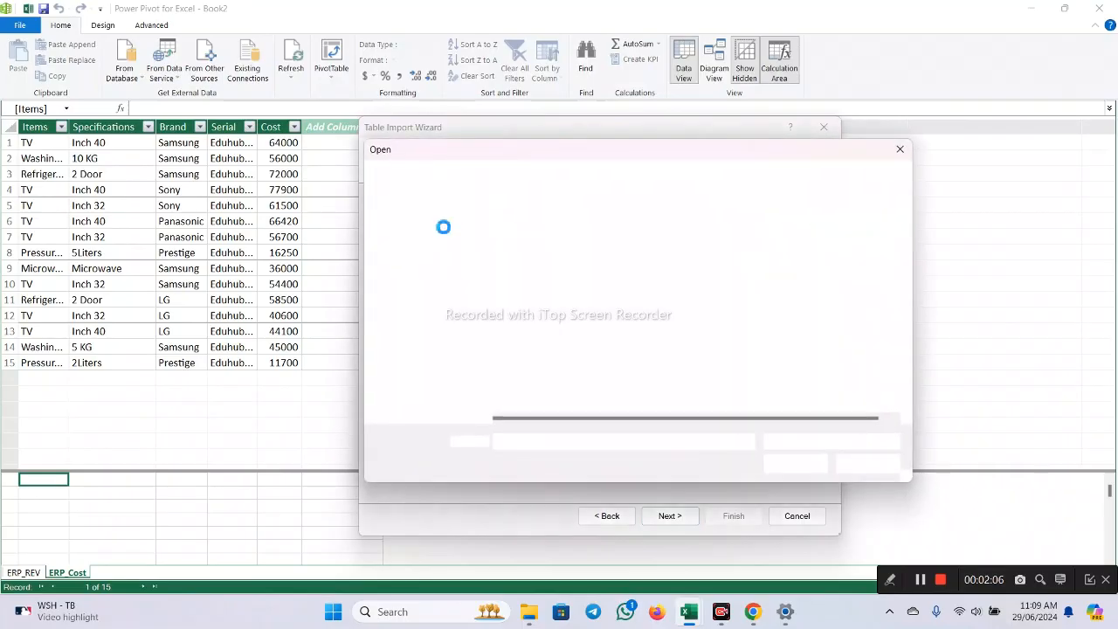
left_click(537, 268)
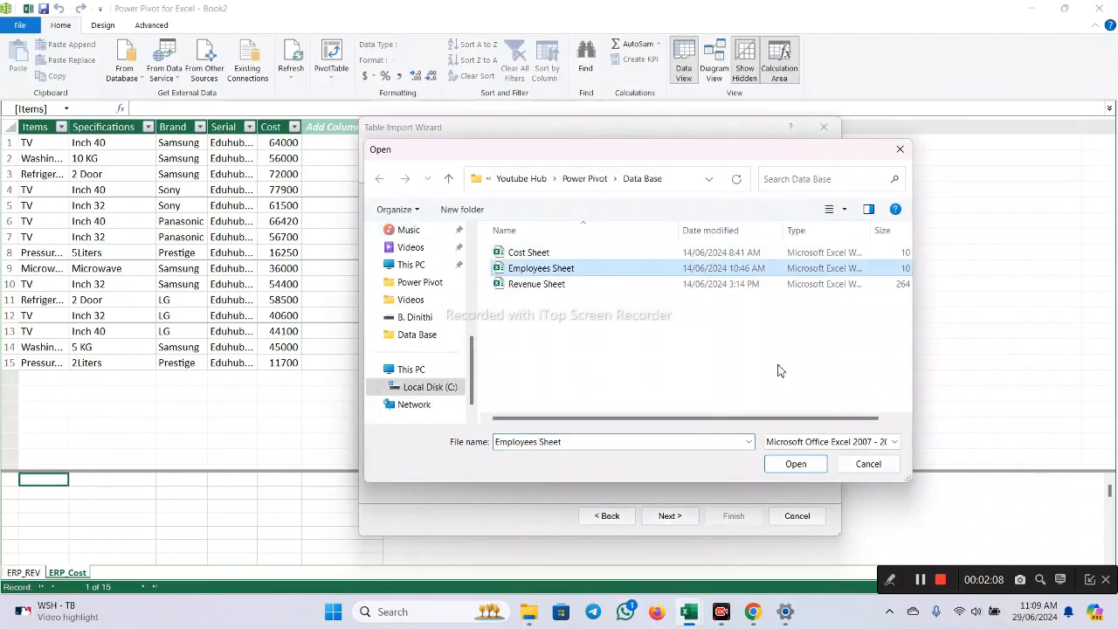
left_click(791, 462)
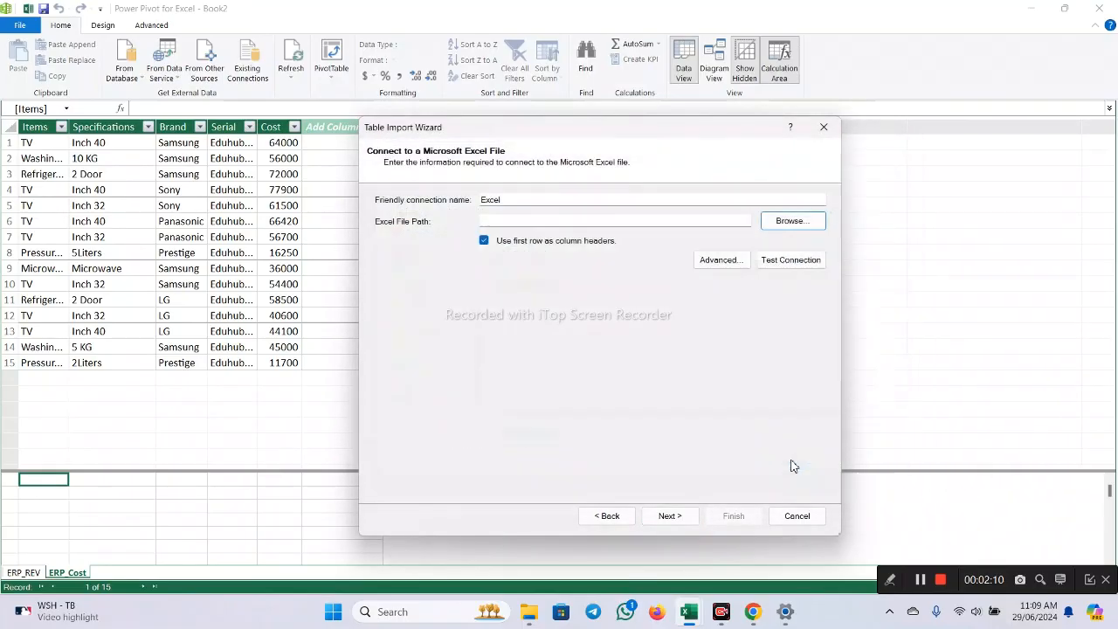
left_click(670, 515)
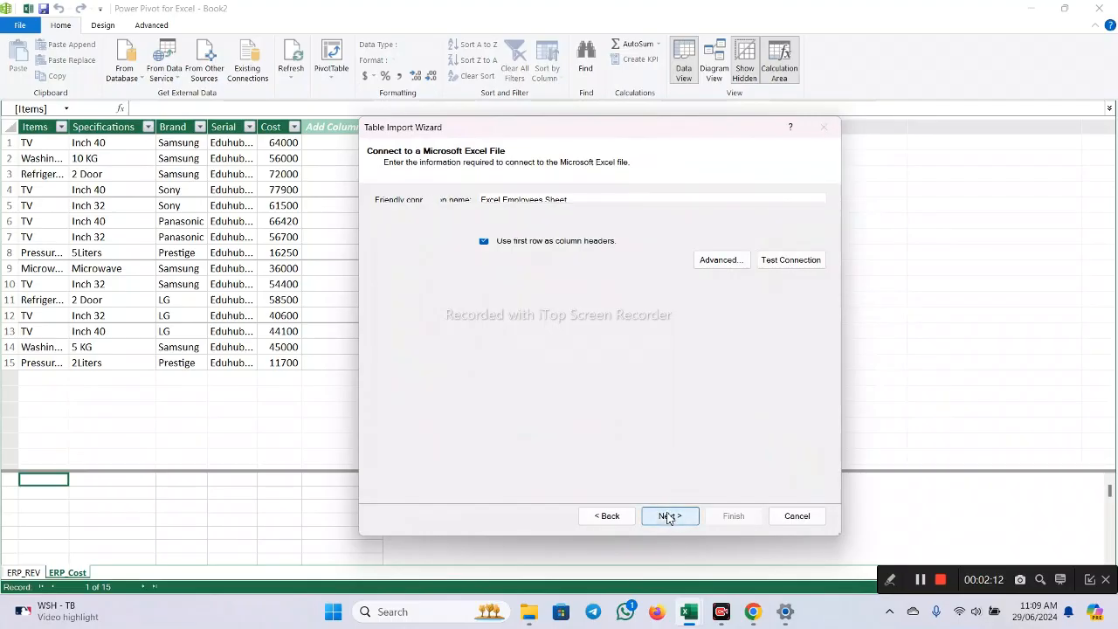
left_click(732, 516)
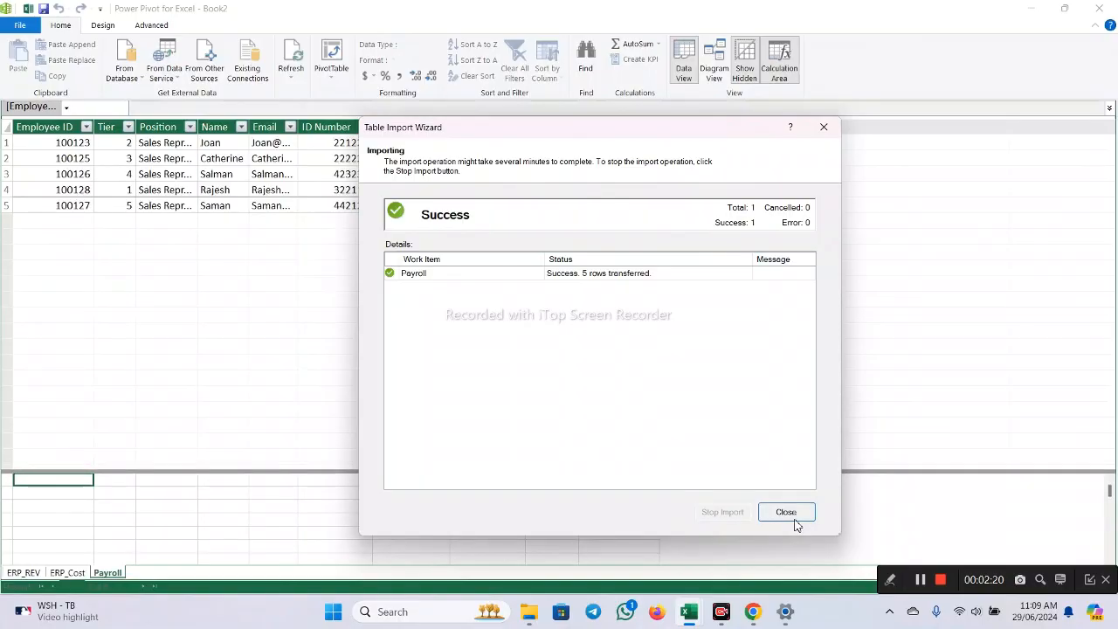
left_click(795, 520)
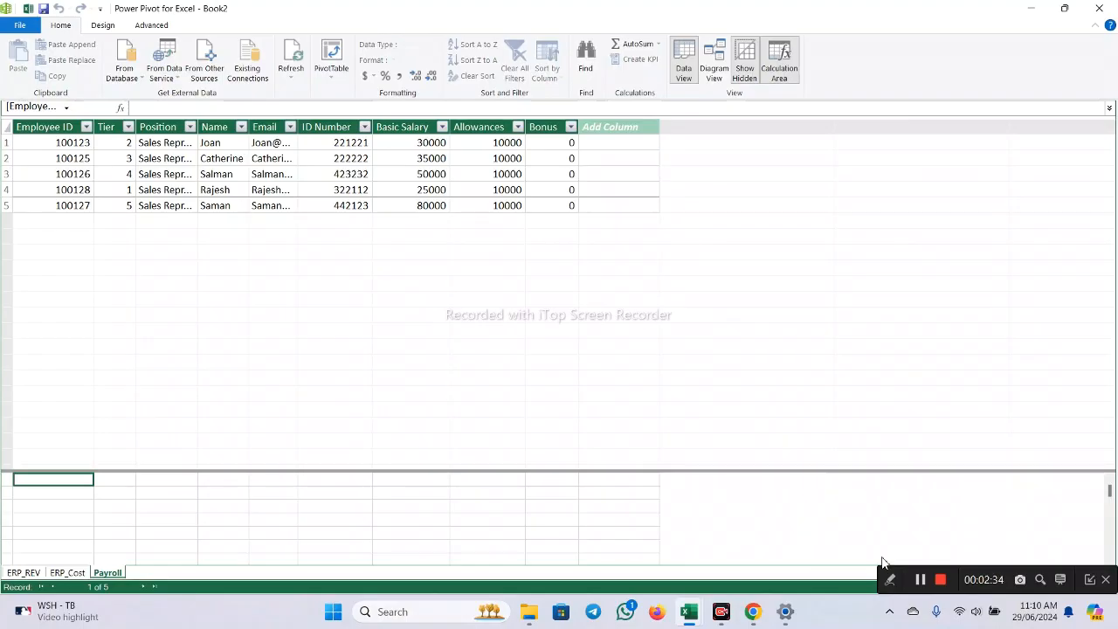
left_click(940, 579)
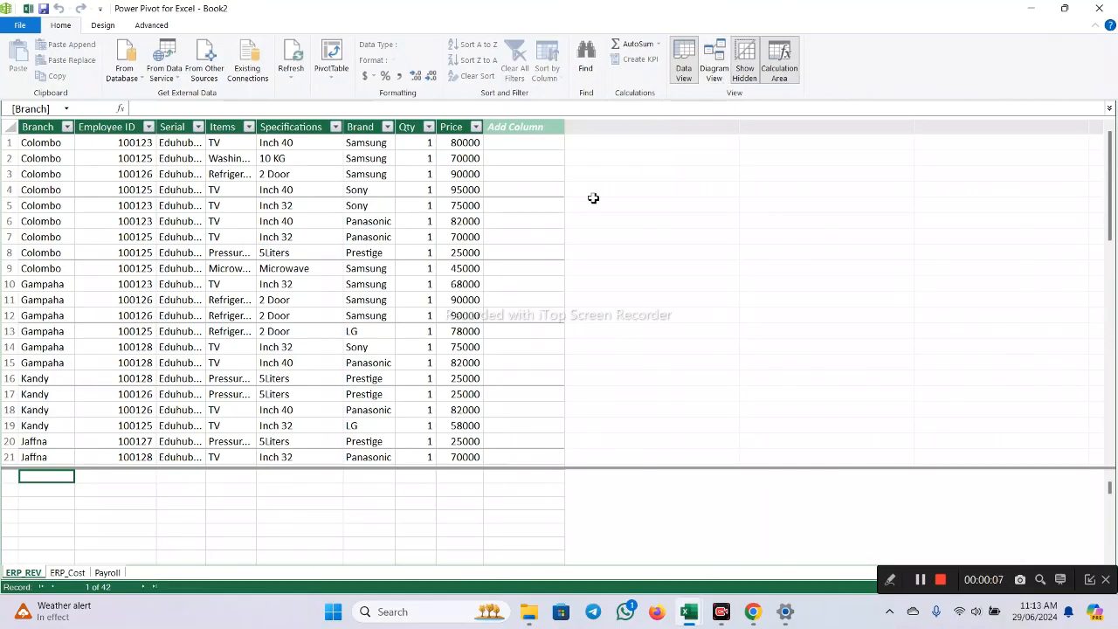
left_click(77, 574)
left_click(24, 572)
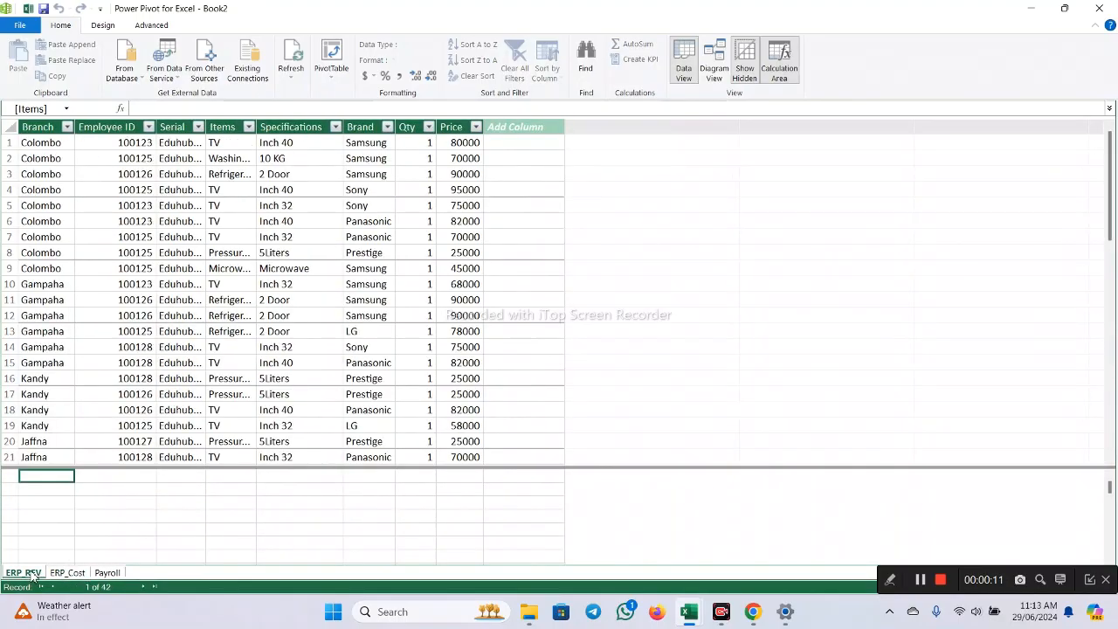
In the diagram view, relate ERP_REV's Serial to ERP_Cost's Serial and ERP_REV's Employee ID to Payroll's ID Number
left_click(721, 59)
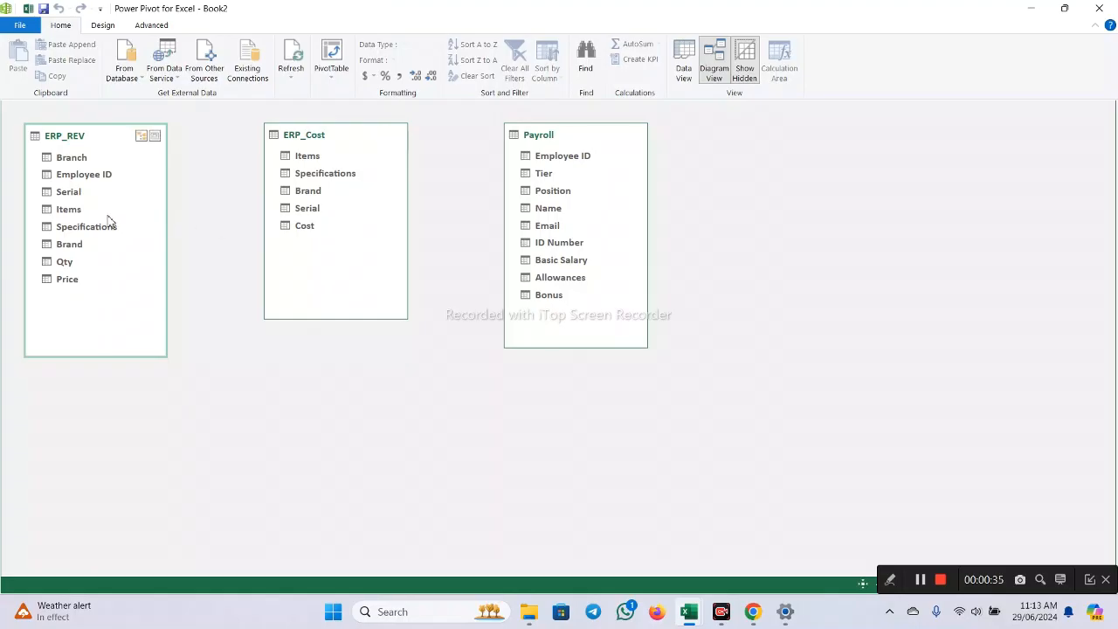
left_click_drag(62, 197, 319, 210)
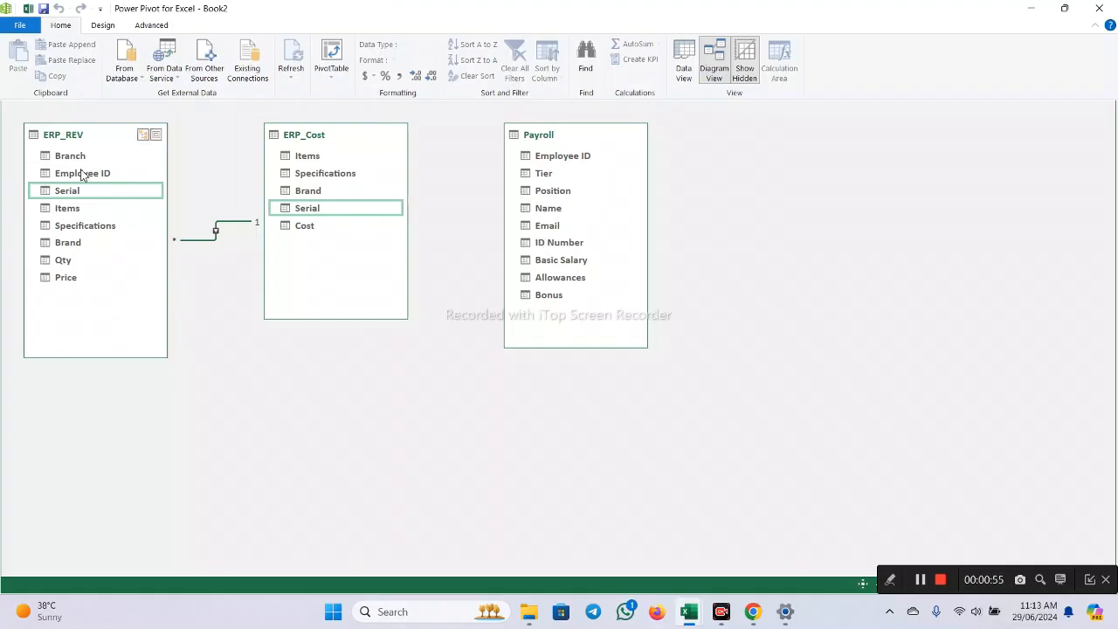
left_click_drag(87, 174, 529, 248)
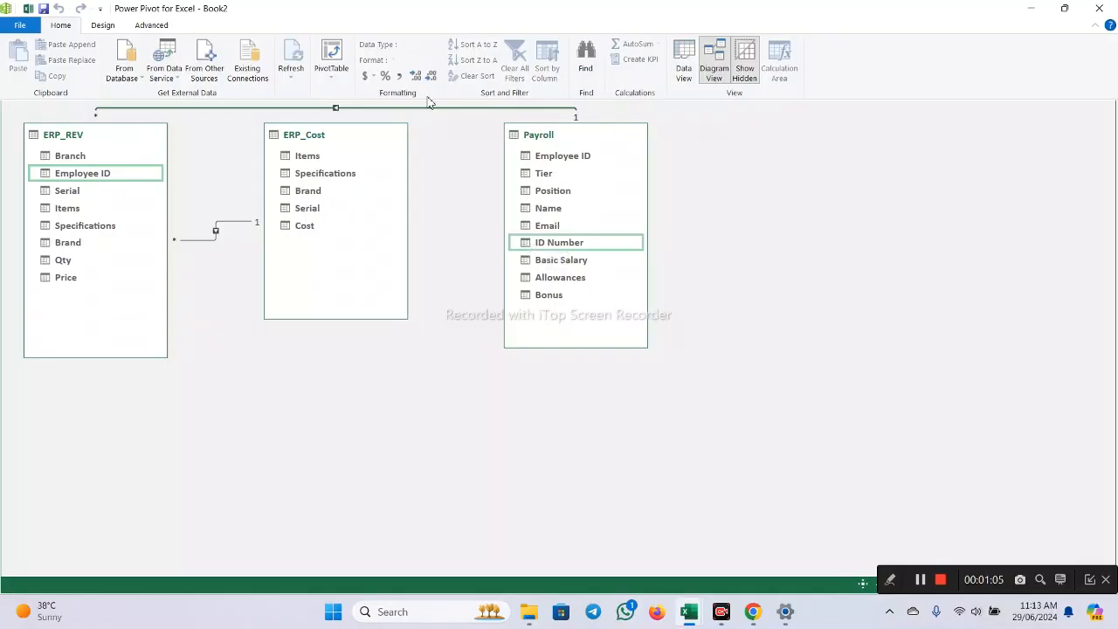
In ERP_REV's data view, begin a RELATED formula in the first cell of the empty new column
left_click(685, 65)
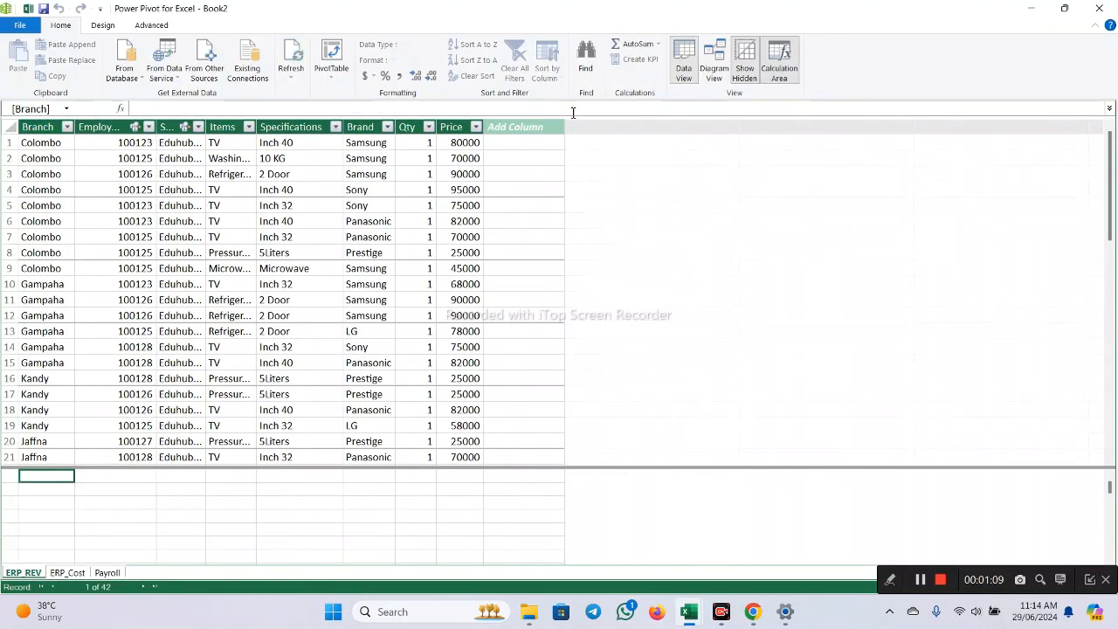
left_click(509, 155)
left_click(536, 147)
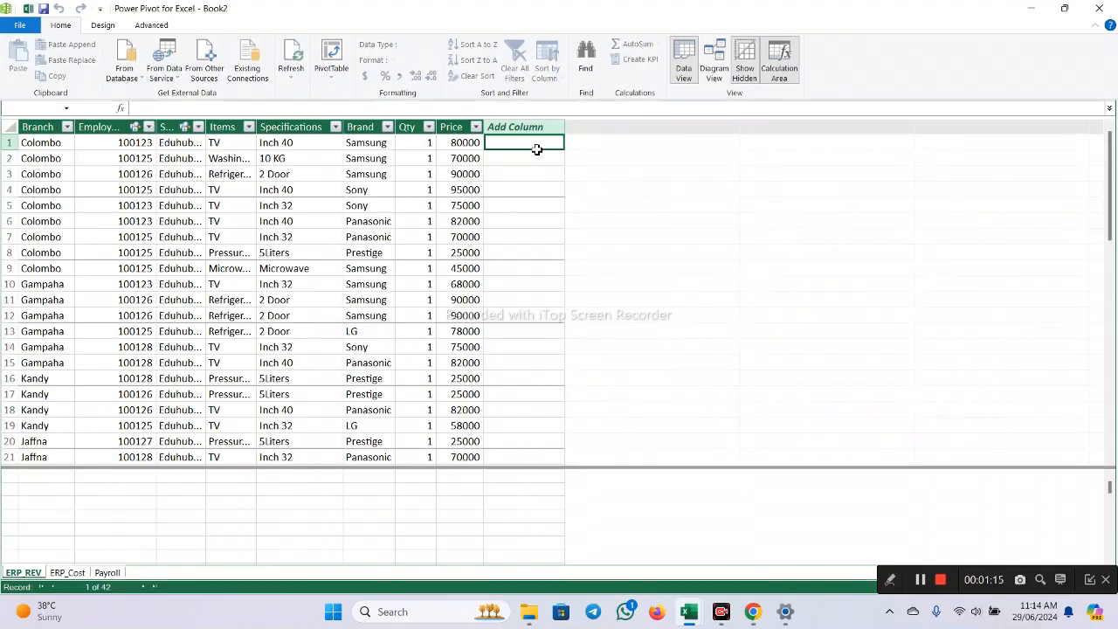
type("=")
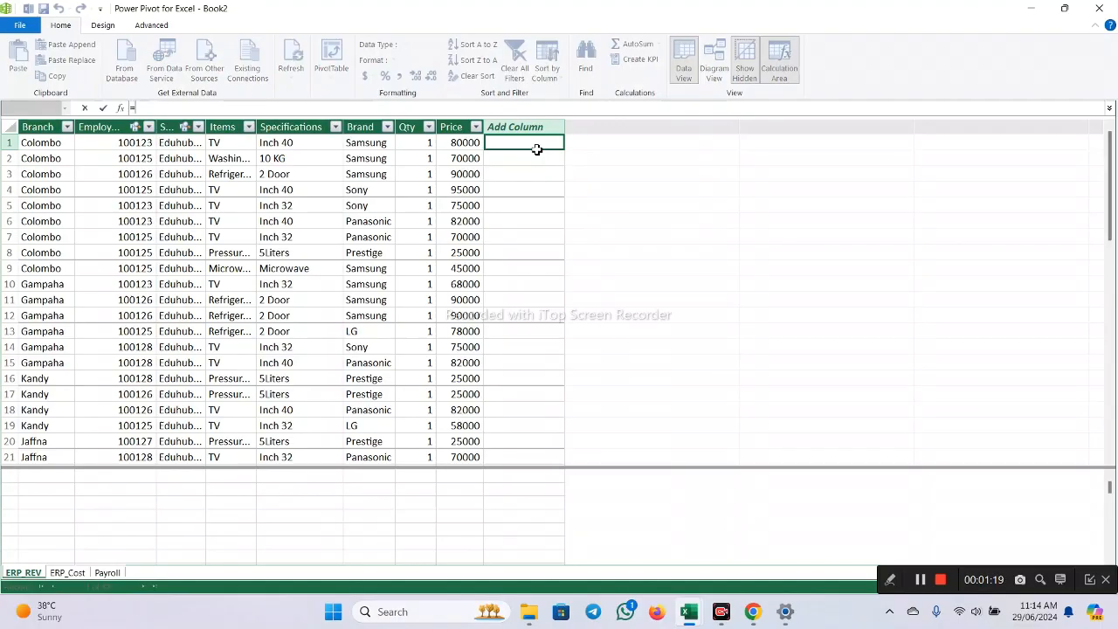
type("related")
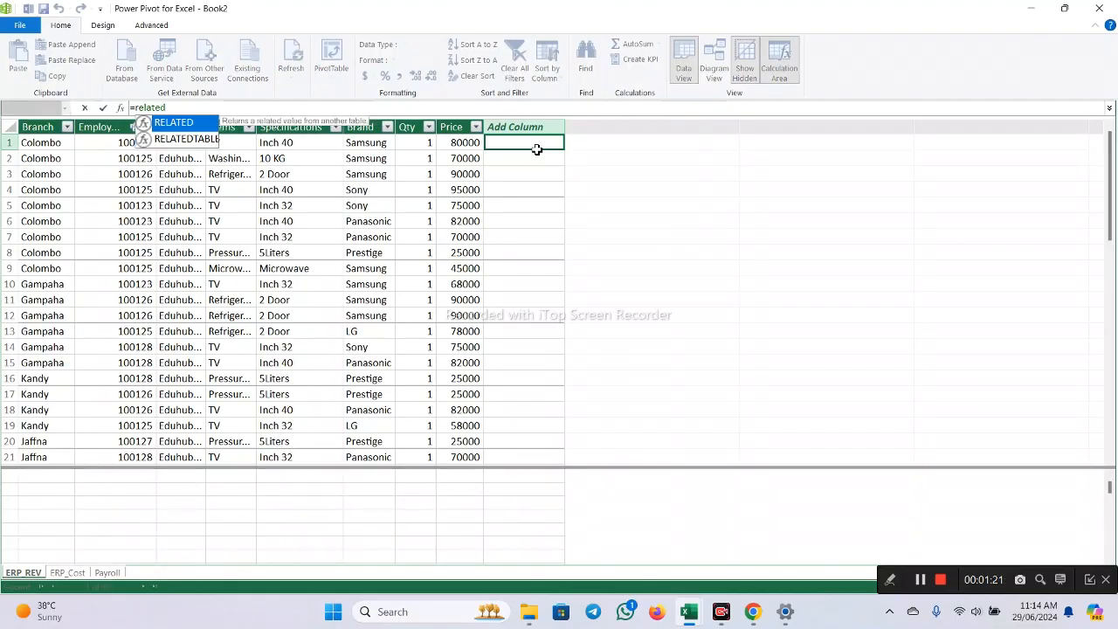
key("Tab")
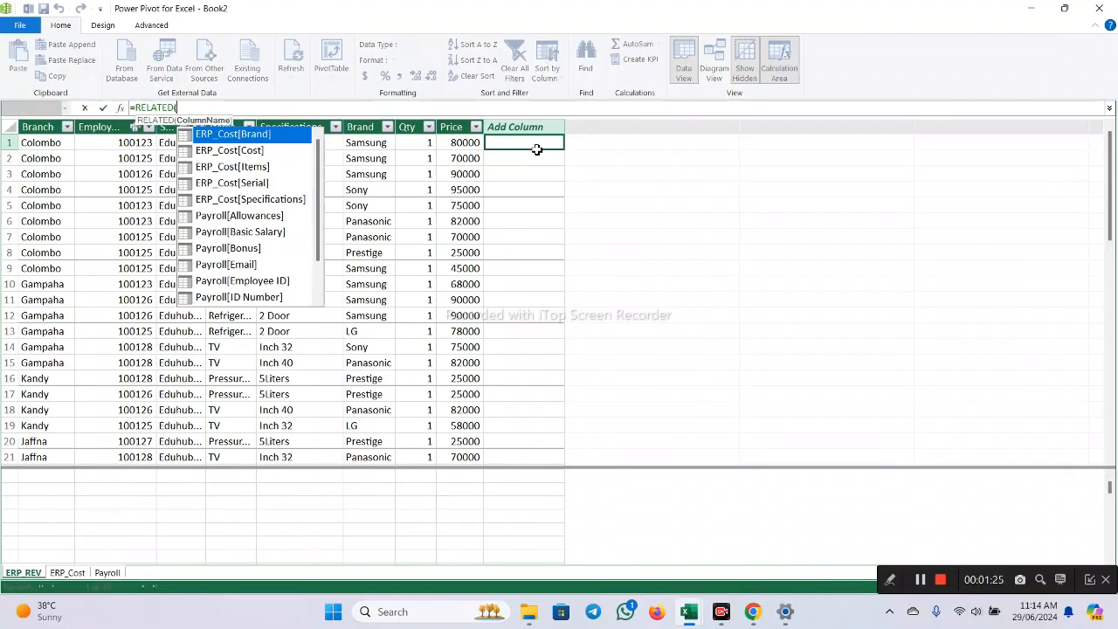
Look through the ERP_Cost and Payroll columns offered as arguments for the RELATED function
key("Down")
key("Down")
key("Down")
key("Down")
key("Down")
key("Down")
key("Down")
key("Down")
key("Down")
key("Down")
key("Down")
key("Down")
key("Down")
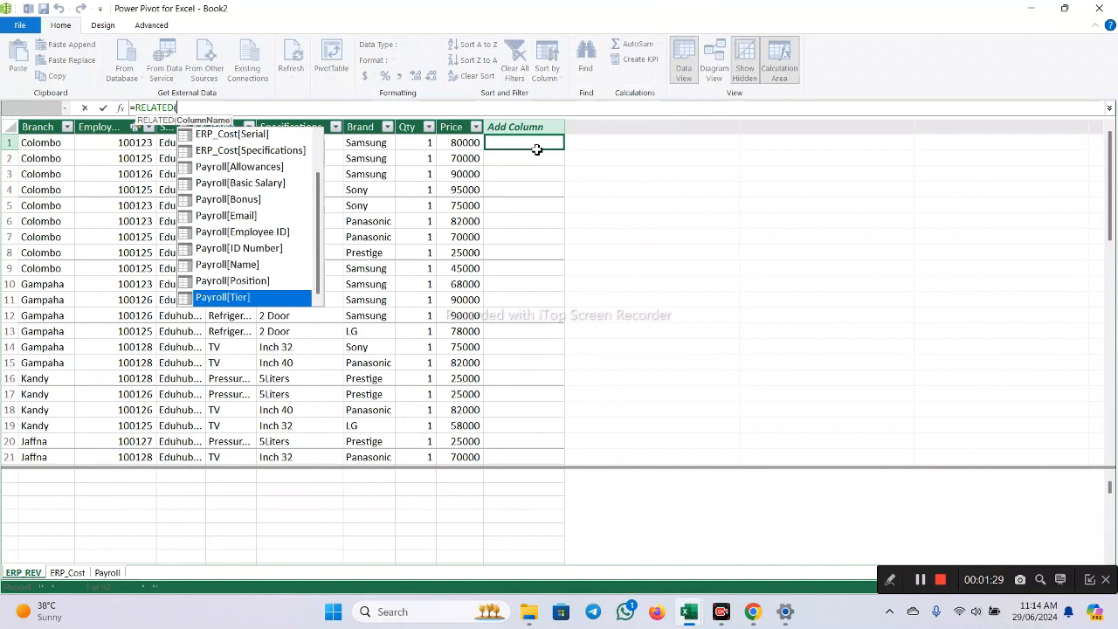
key("Up")
key("Up")
key("Up")
key("Up")
key("Up")
key("Up")
key("Up")
key("Up")
key("Up")
key("Up")
key("Up")
key("Up")
key("Up")
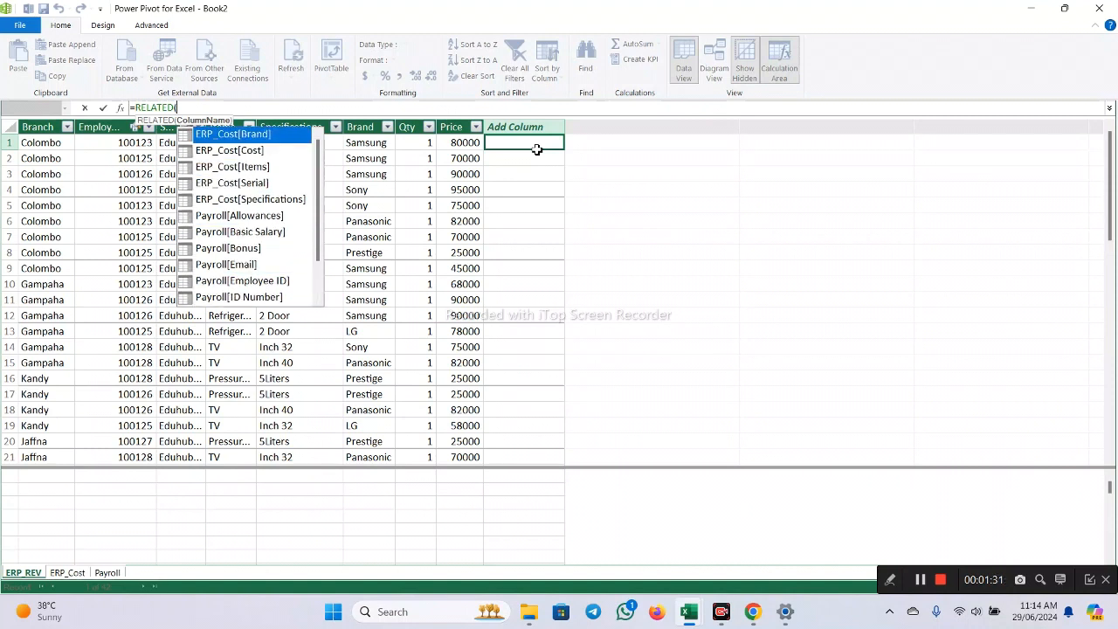
key("Down")
key("Down")
key("Down")
key("Down")
key("Down")
key("Down")
key("Up")
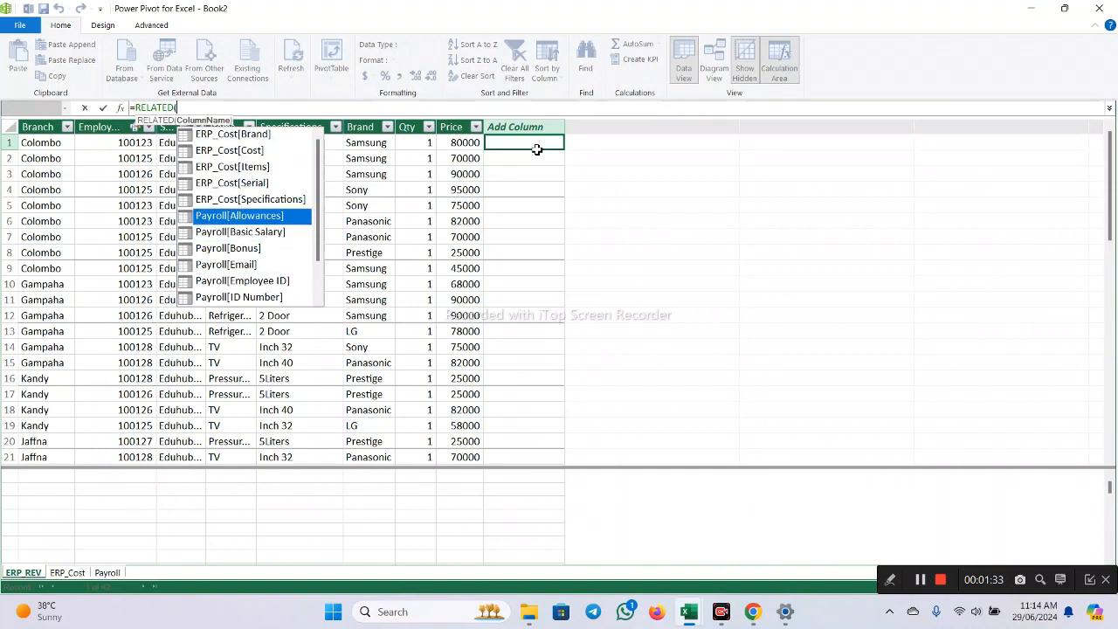
key("Up")
key("Up")
key("Up")
key("Up")
key("Up")
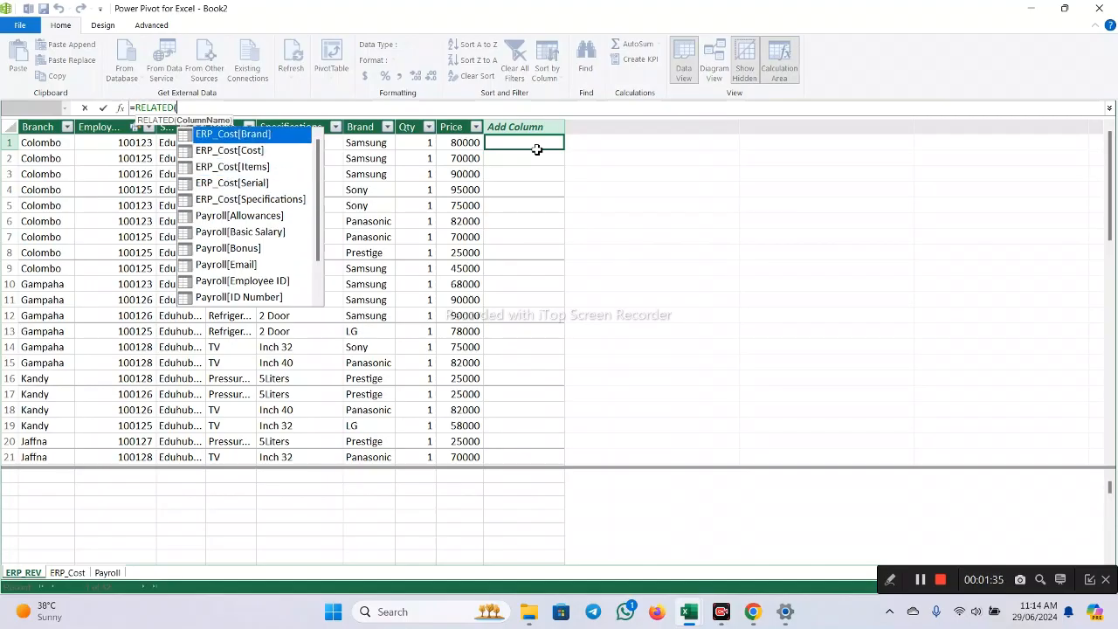
Complete the calculated column's formula as =RELATED(ERP_Cost[Cost])
key("Down")
key("Down")
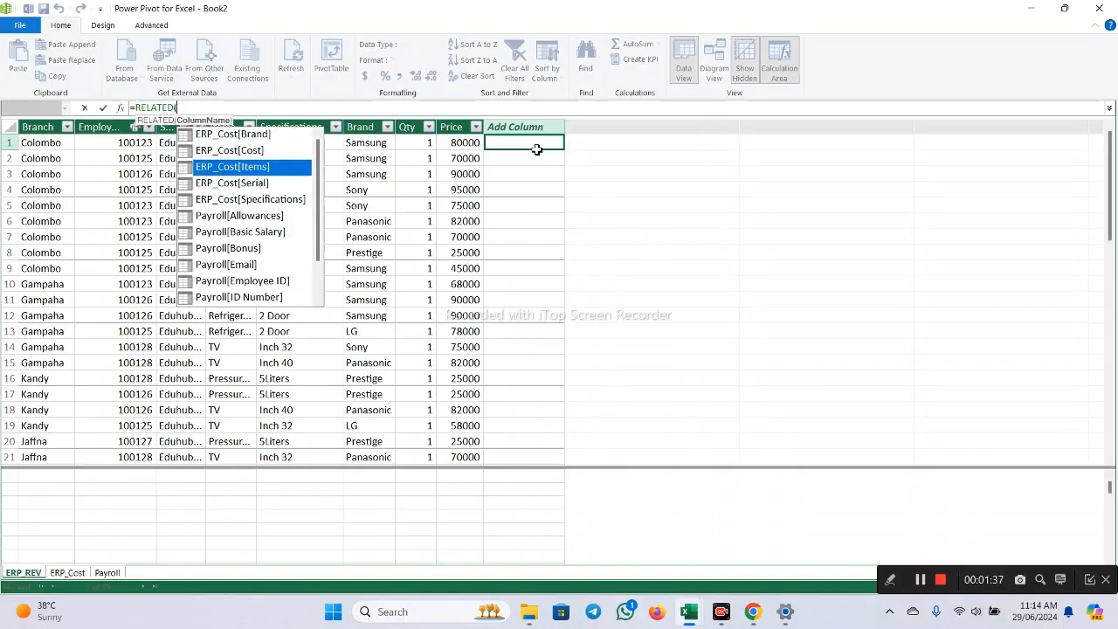
key("Up")
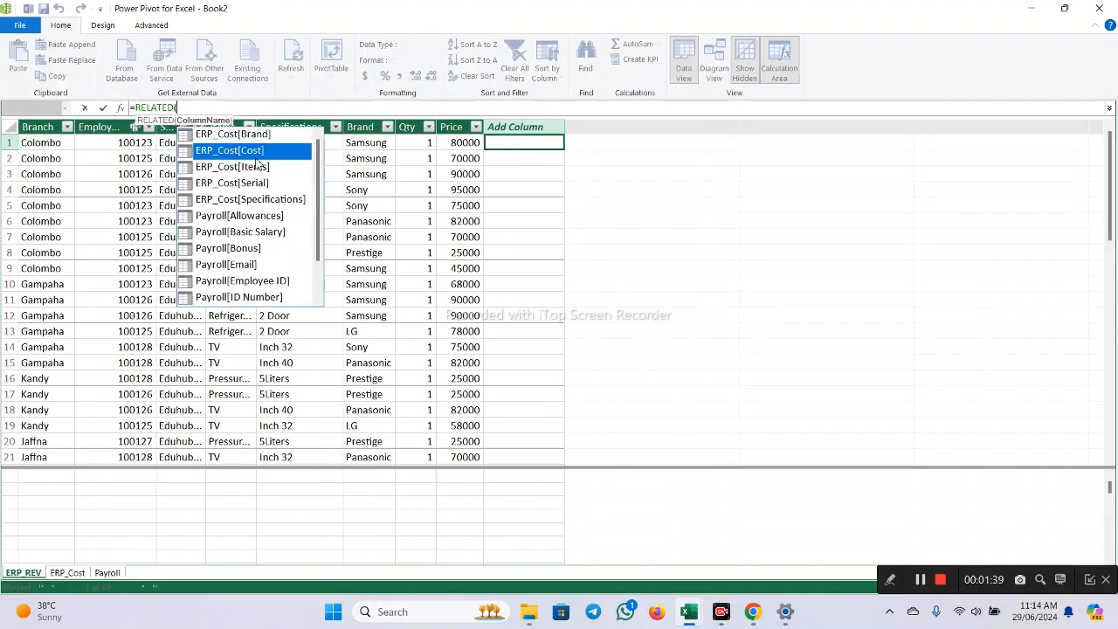
double_click(245, 155)
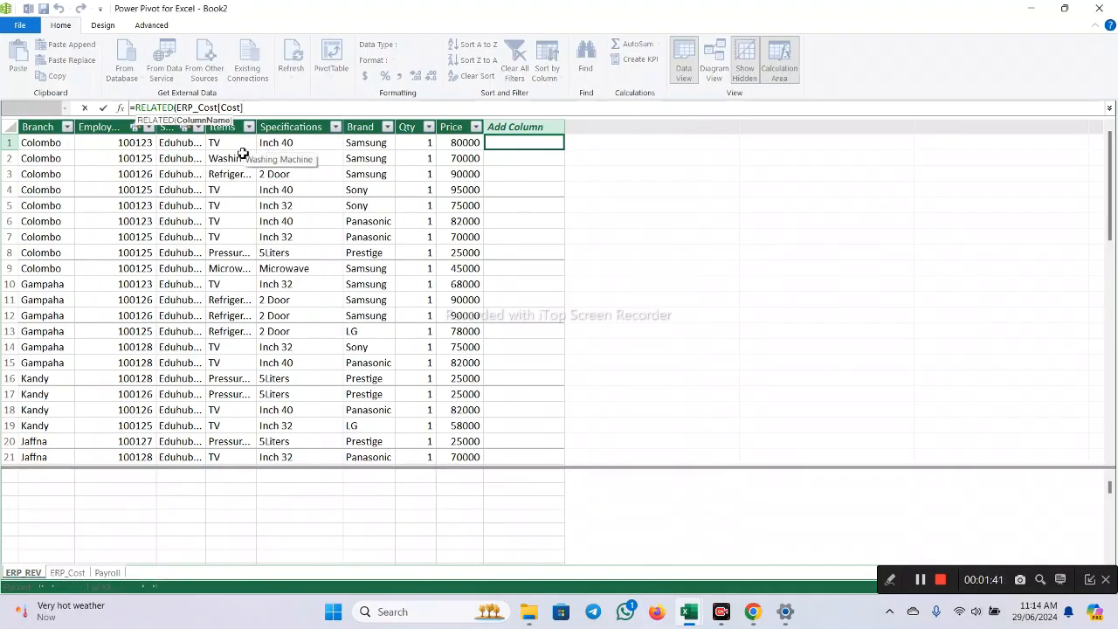
type(")")
key("Return")
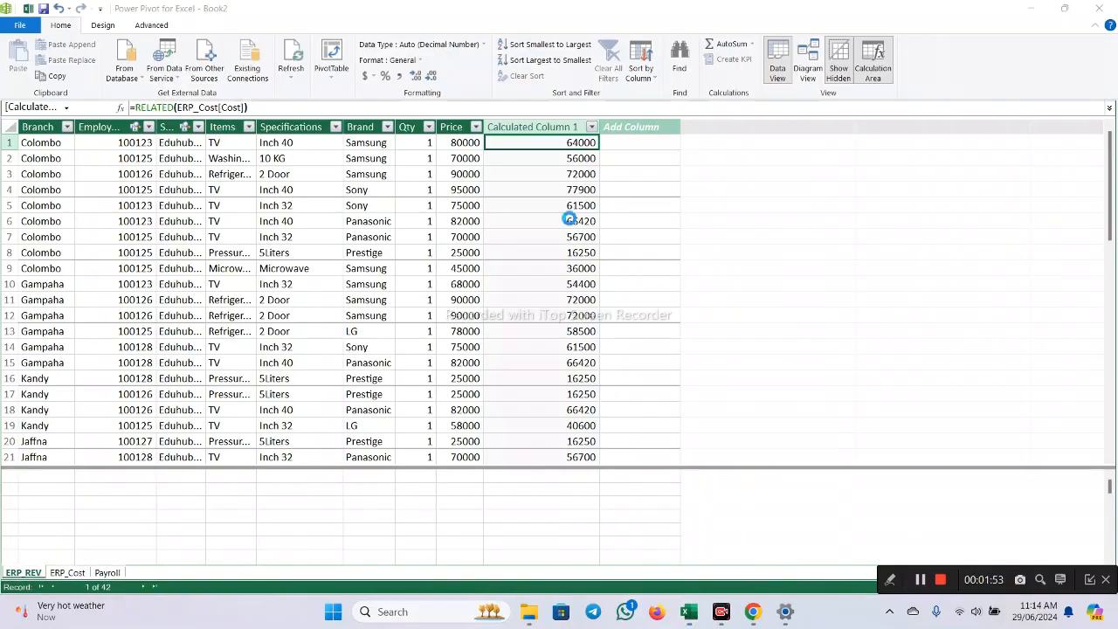
left_click(939, 580)
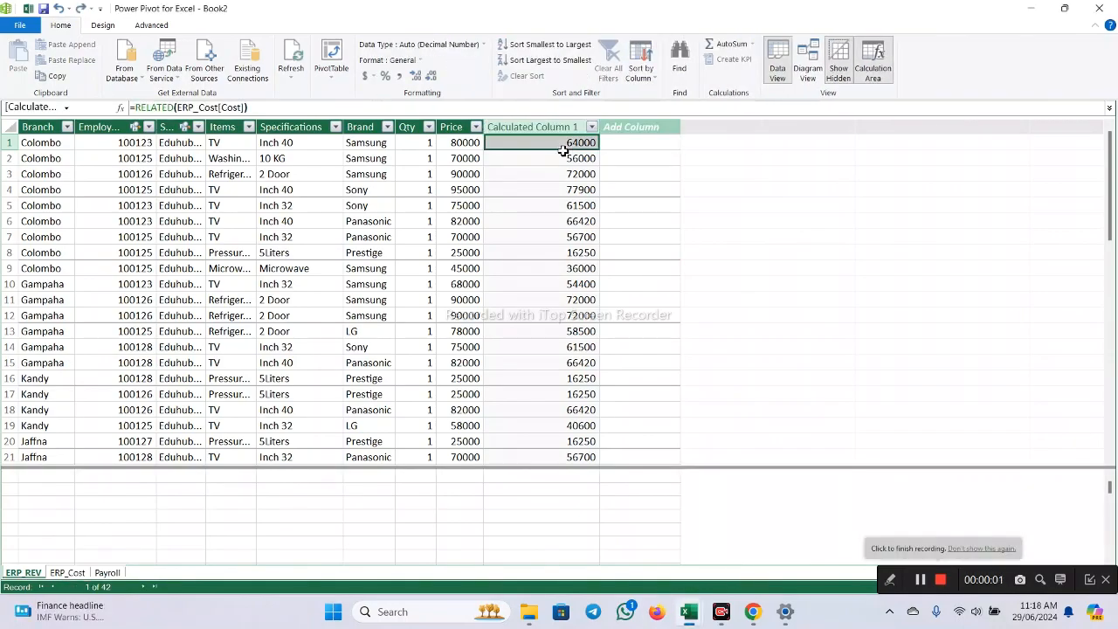
Rename the new calculated column in ERP_REV as Cost
double_click(520, 128)
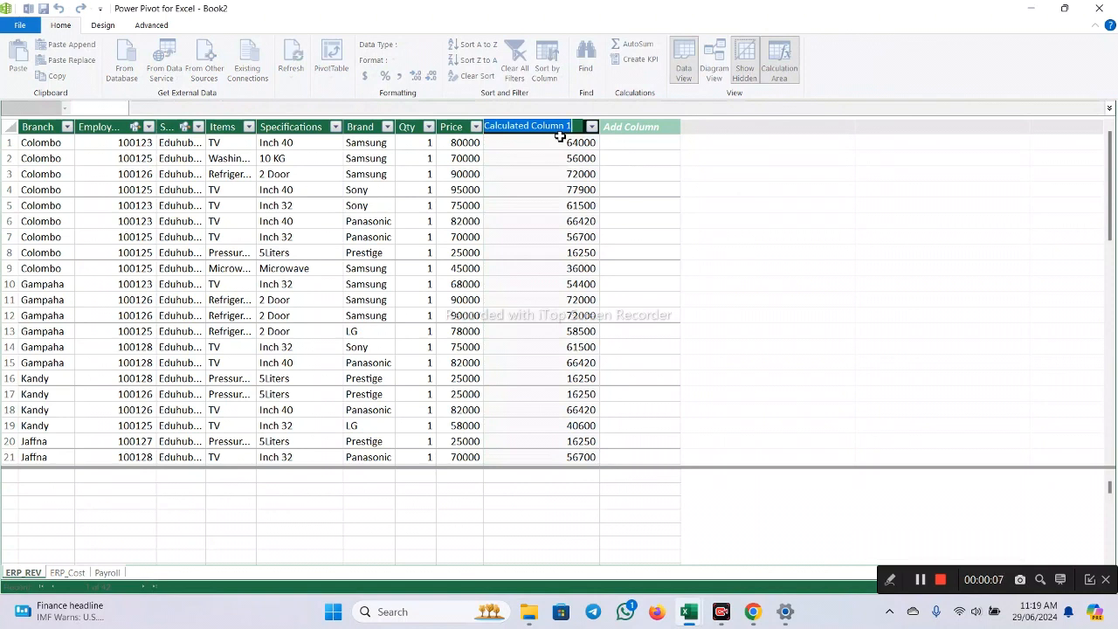
type("C")
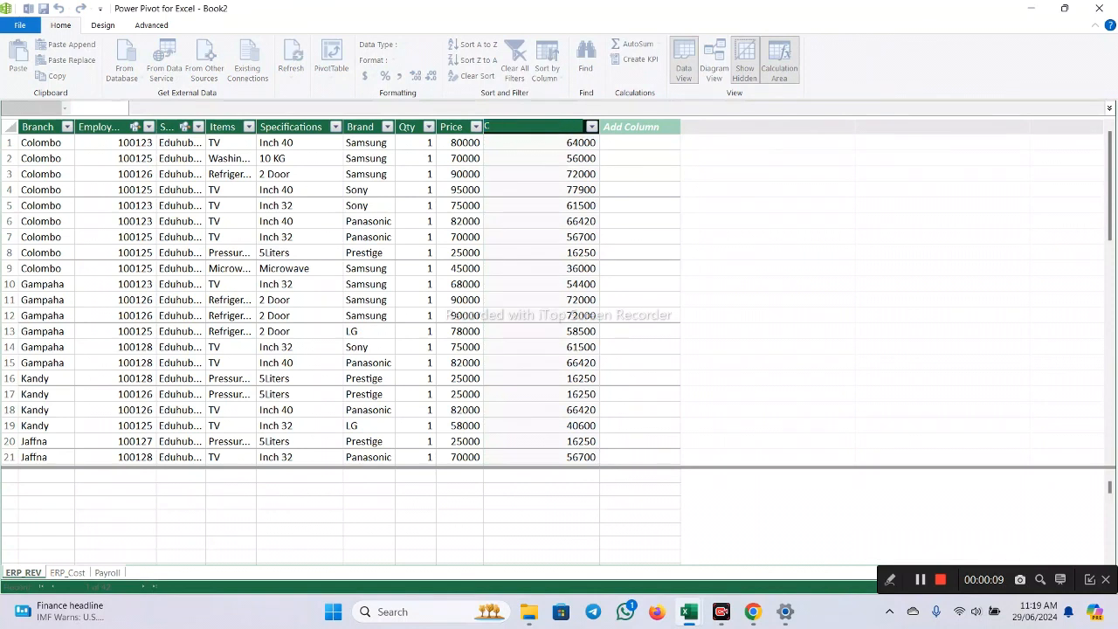
type("ost")
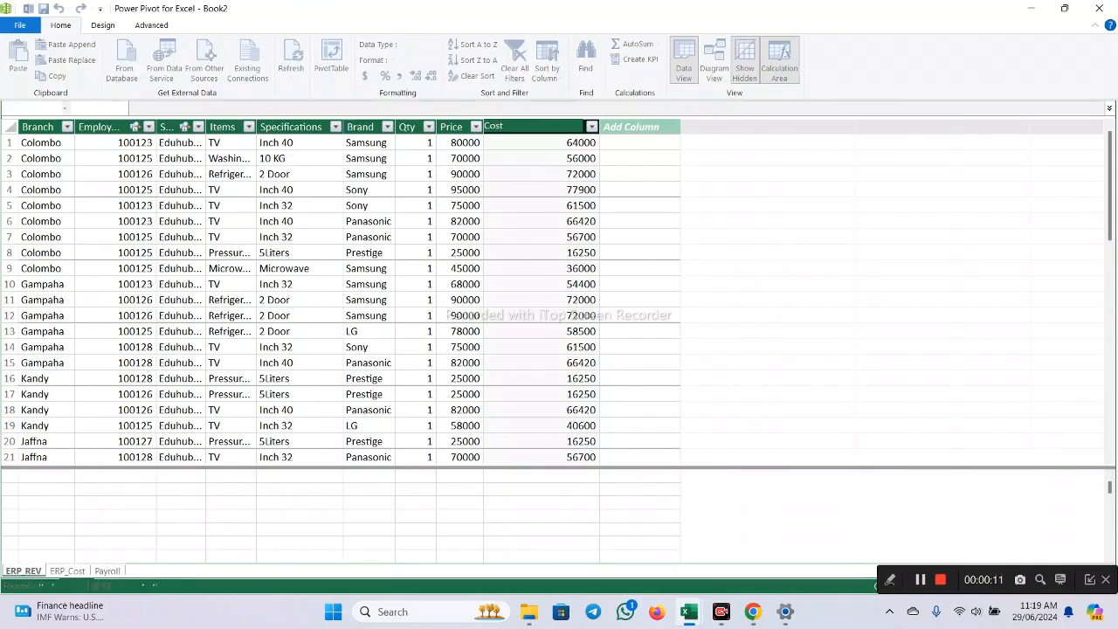
key("Return")
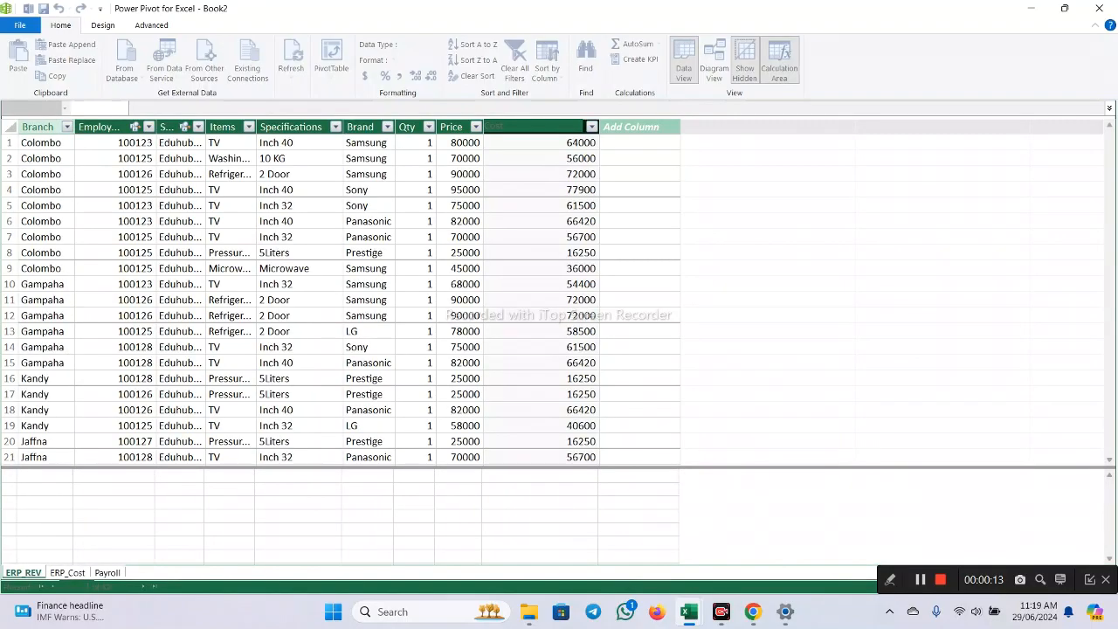
Add another column to ERP_REV beside Cost and name it Gross Profit
left_click(666, 173)
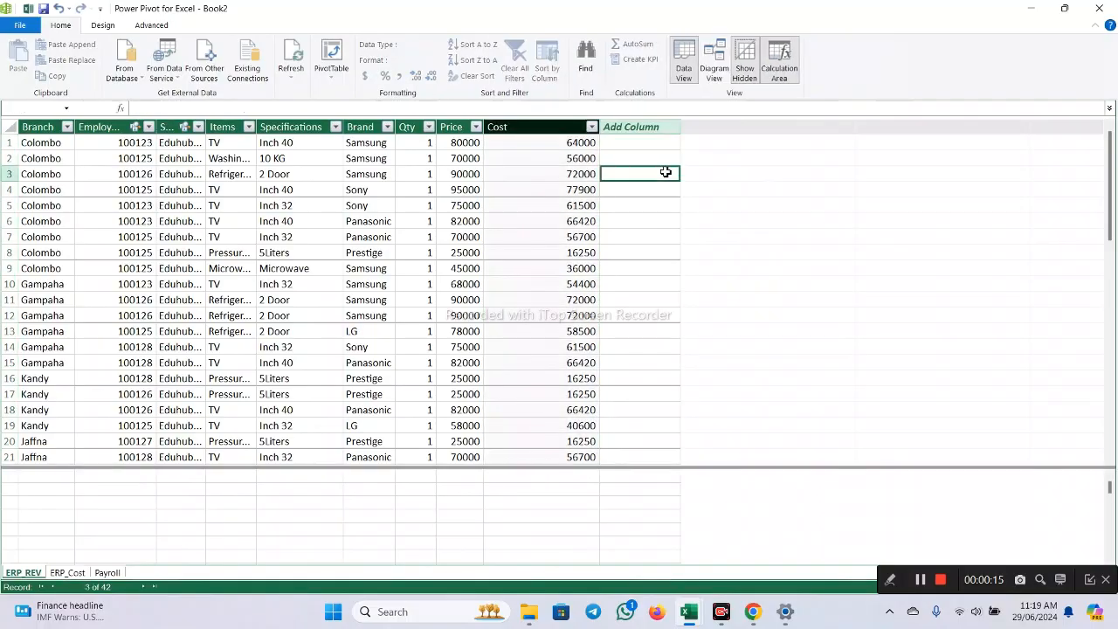
double_click(626, 129)
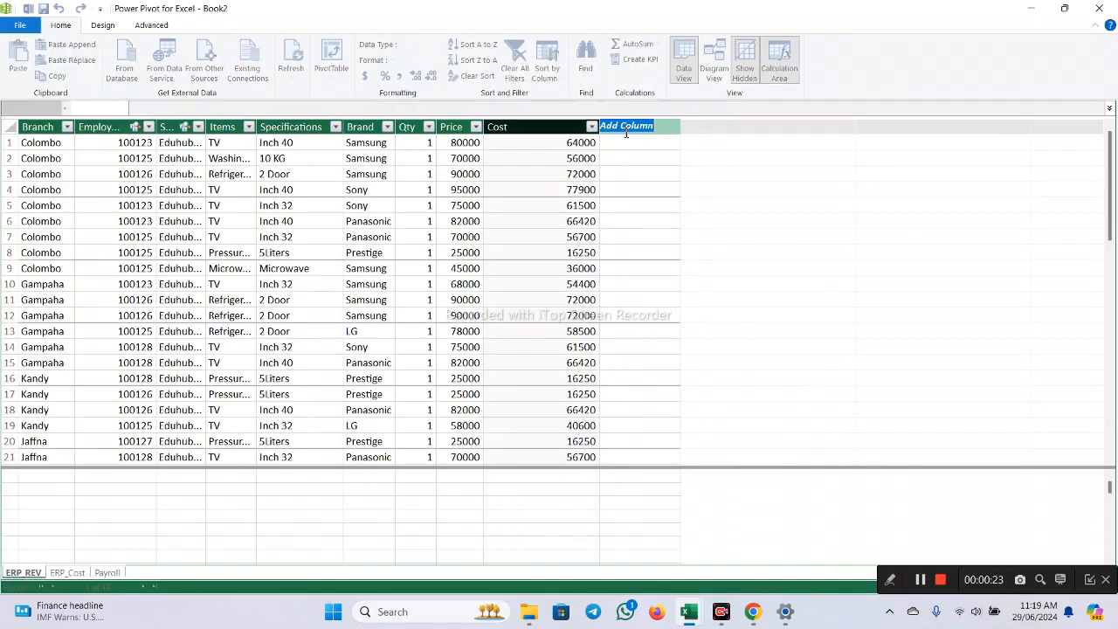
type("Gross Profit")
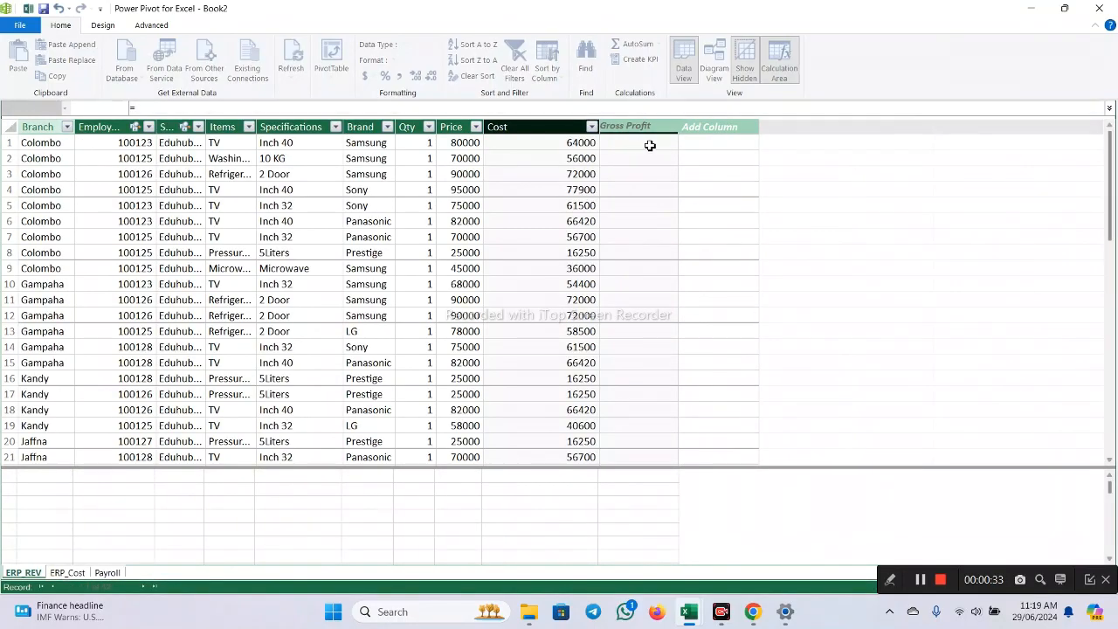
left_click(638, 151)
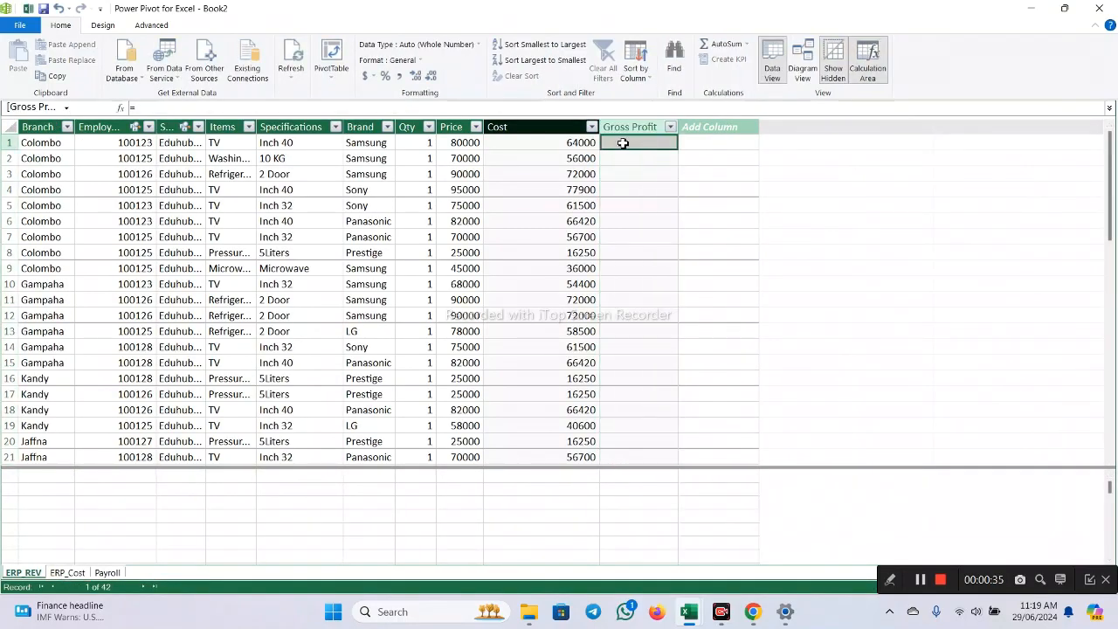
type("=")
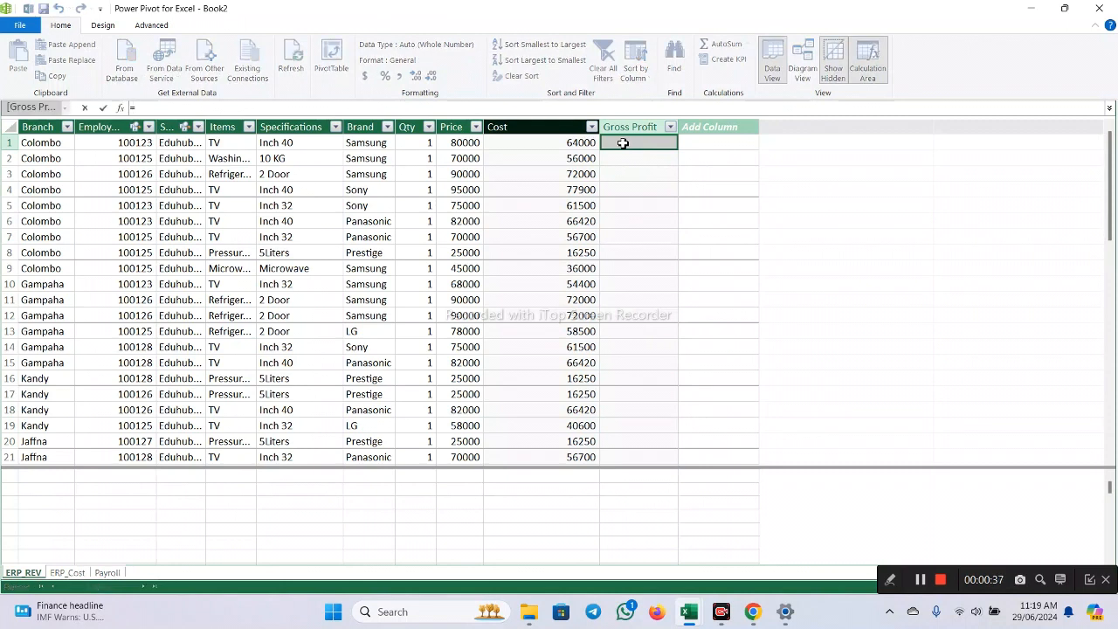
left_click(463, 145)
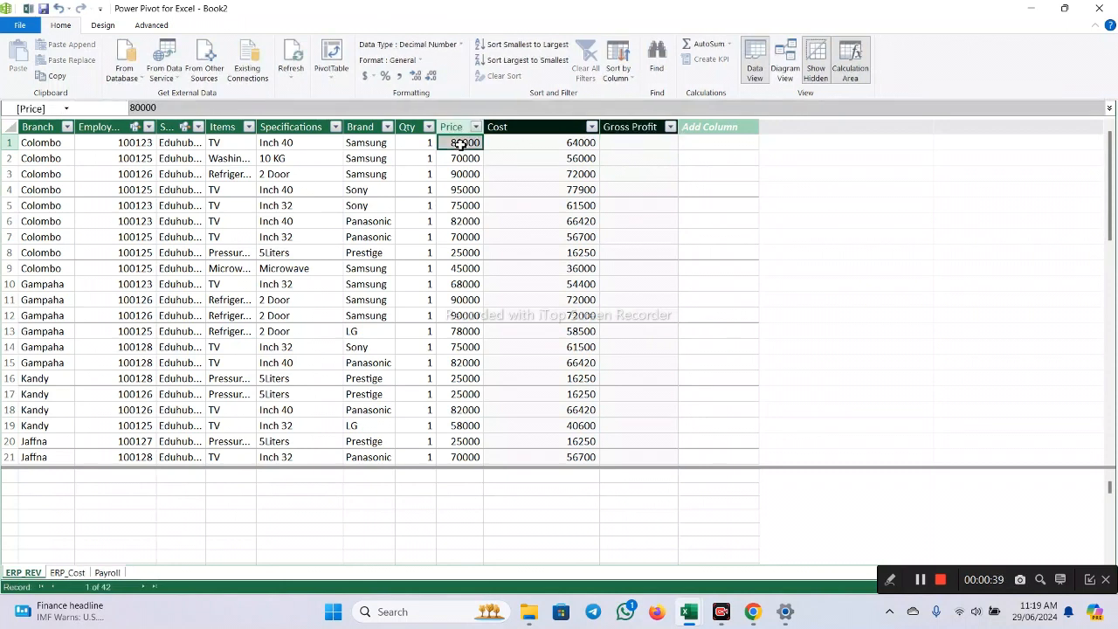
Define the Gross Profit column with the formula =ERP_REV[Price]-ERP_REV[Cost]
left_click(640, 144)
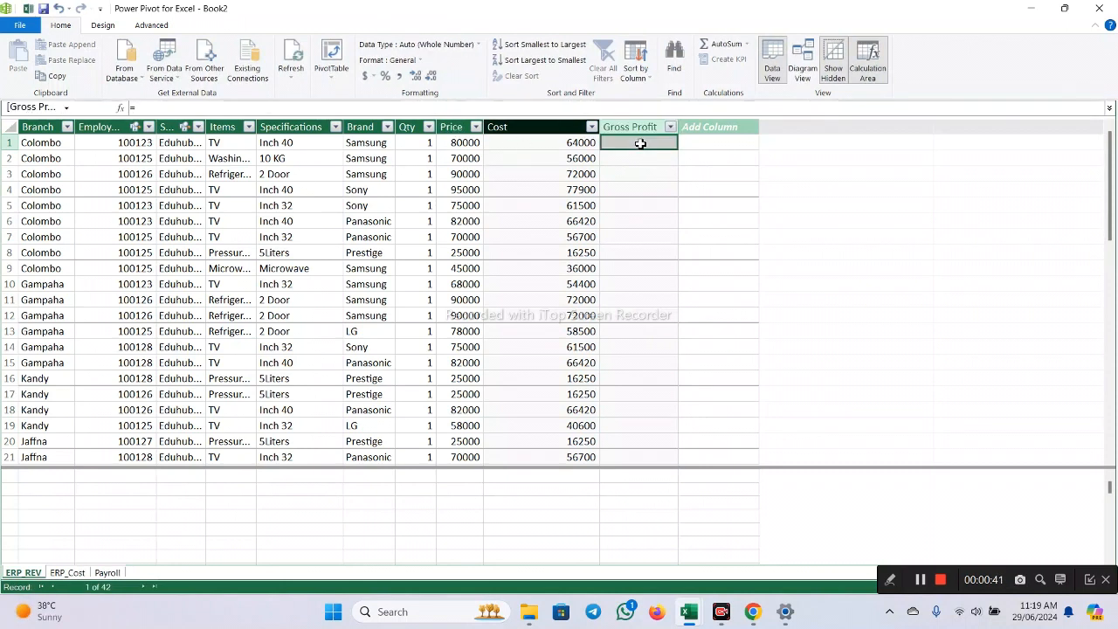
type("=")
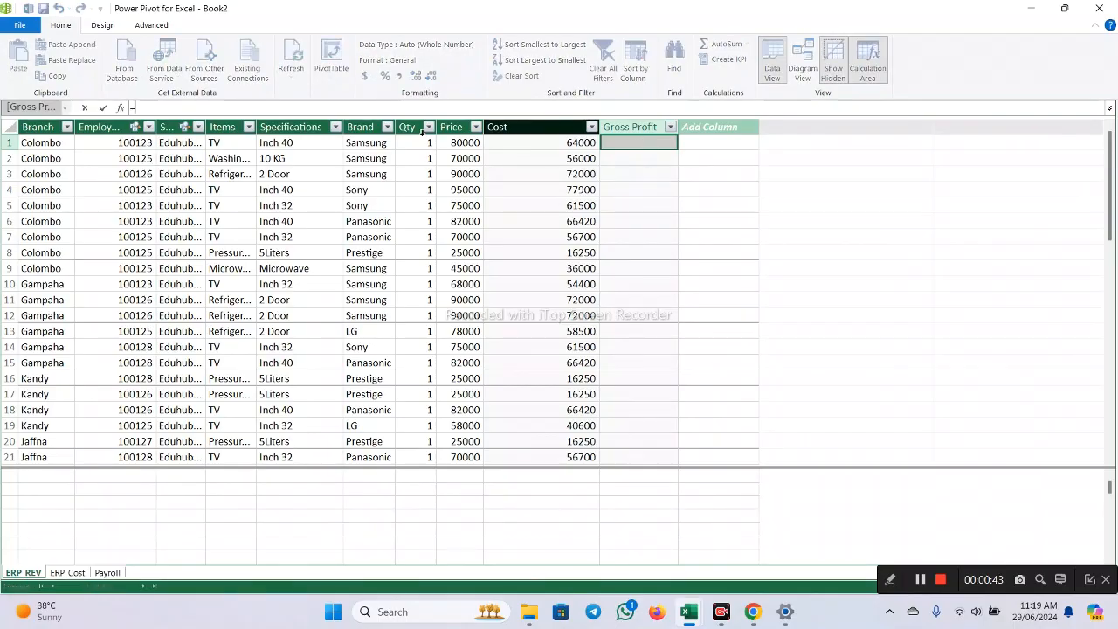
left_click(470, 146)
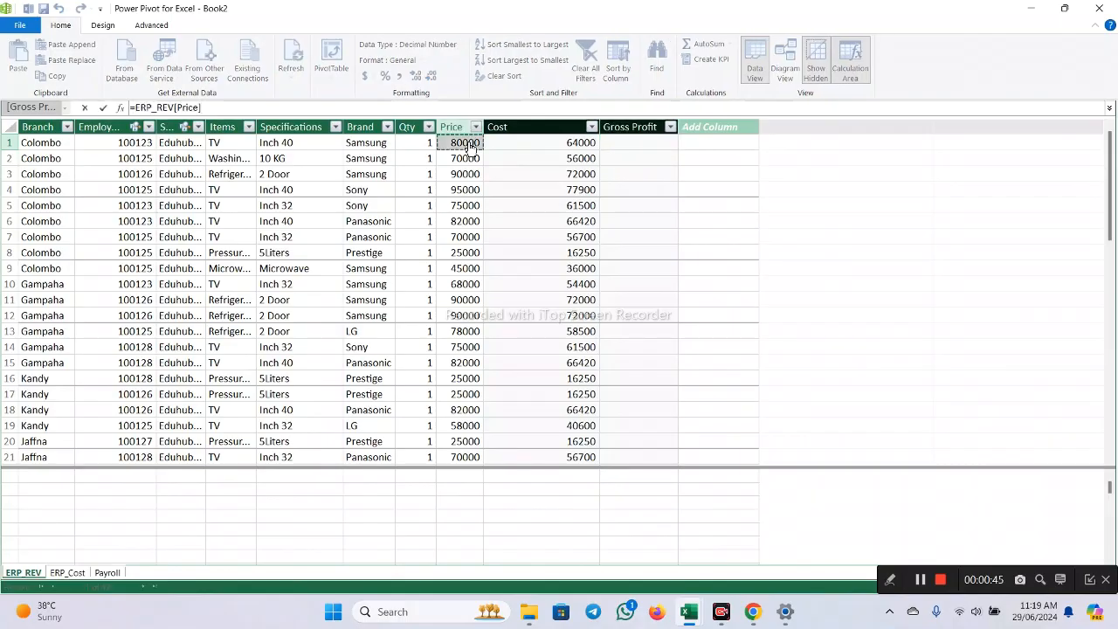
type("-")
left_click(573, 144)
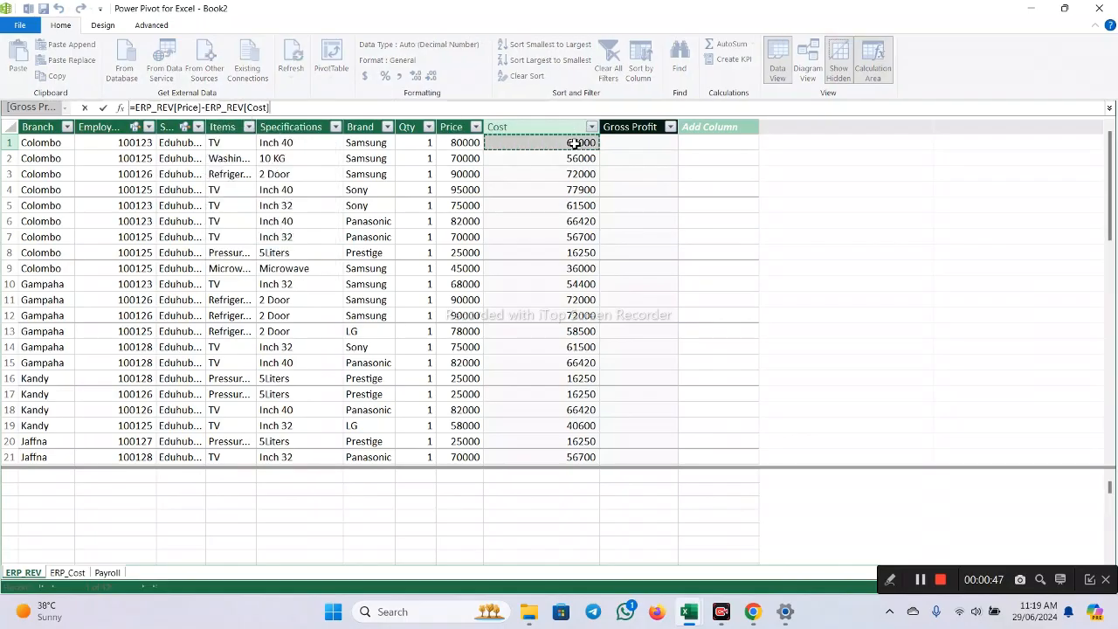
key("Return")
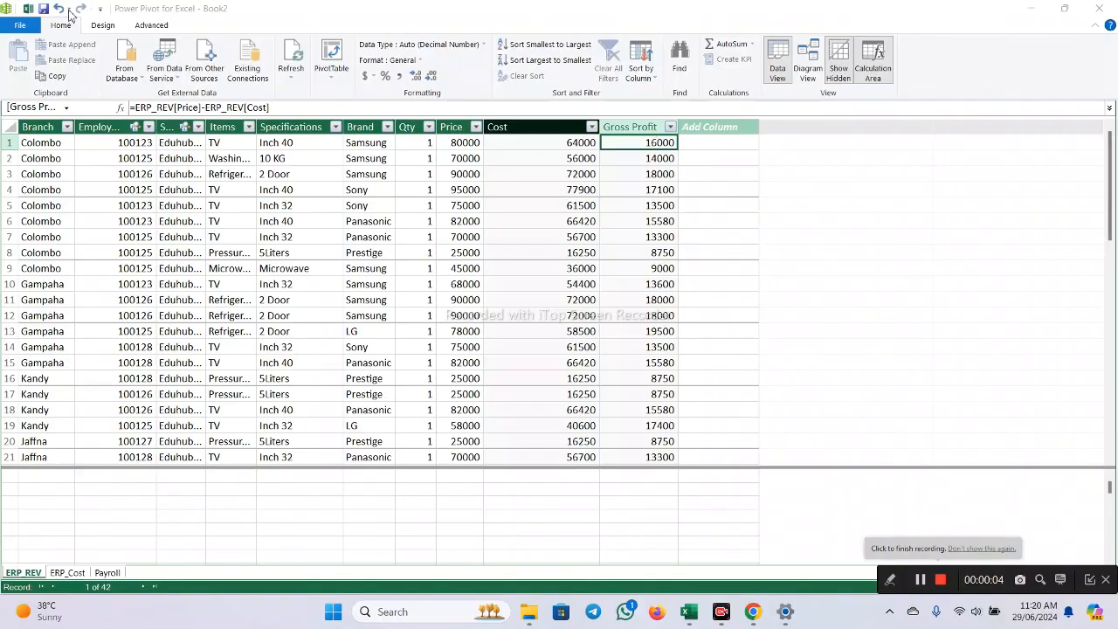
Save the workbook as Summary Sheet in the Power Pivot folder, in Excel Workbook format
left_click(43, 12)
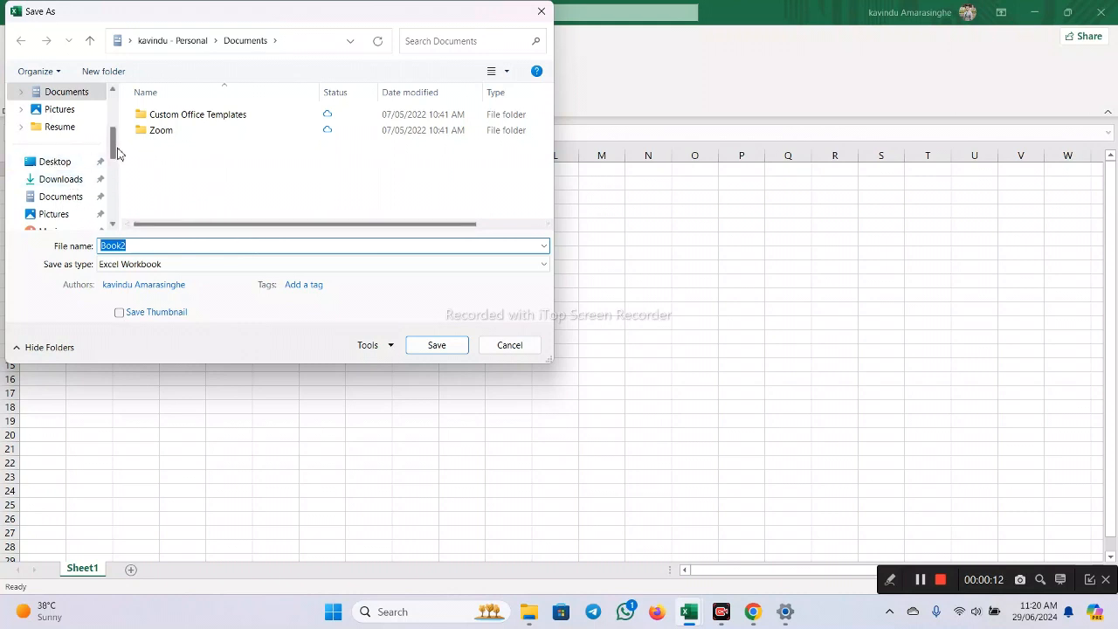
left_click_drag(114, 150, 113, 184)
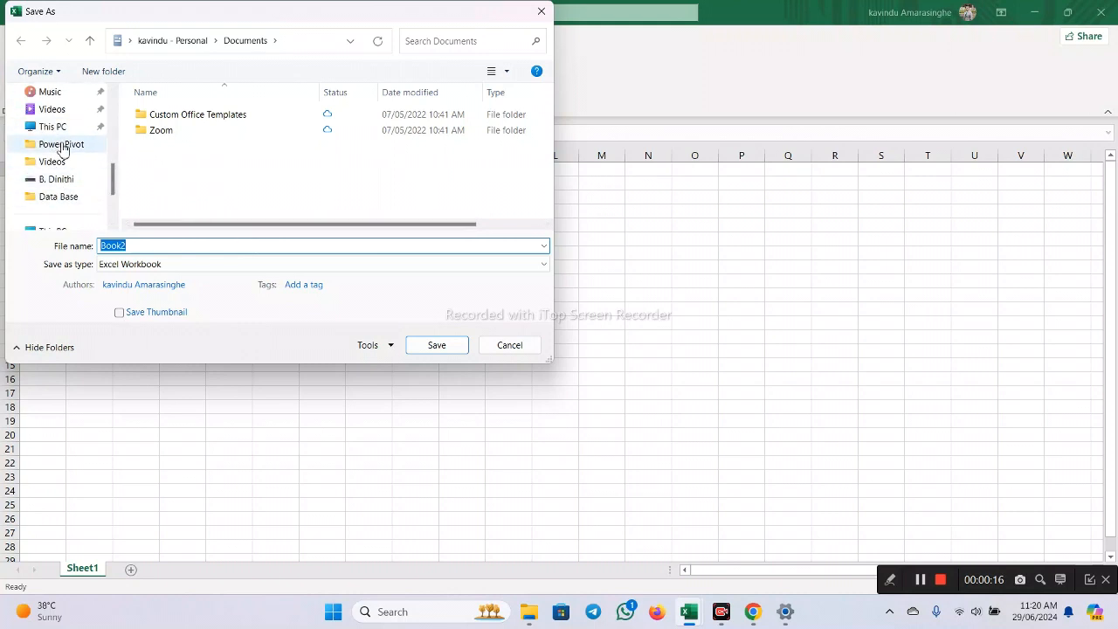
left_click(64, 145)
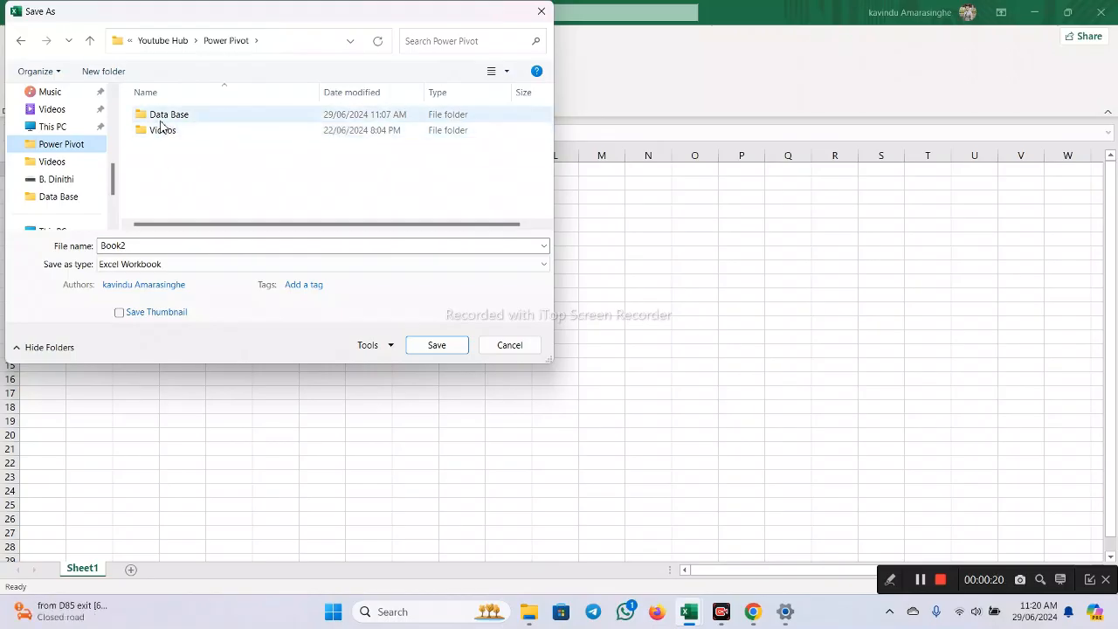
left_click(136, 242)
type("Summary Sheet")
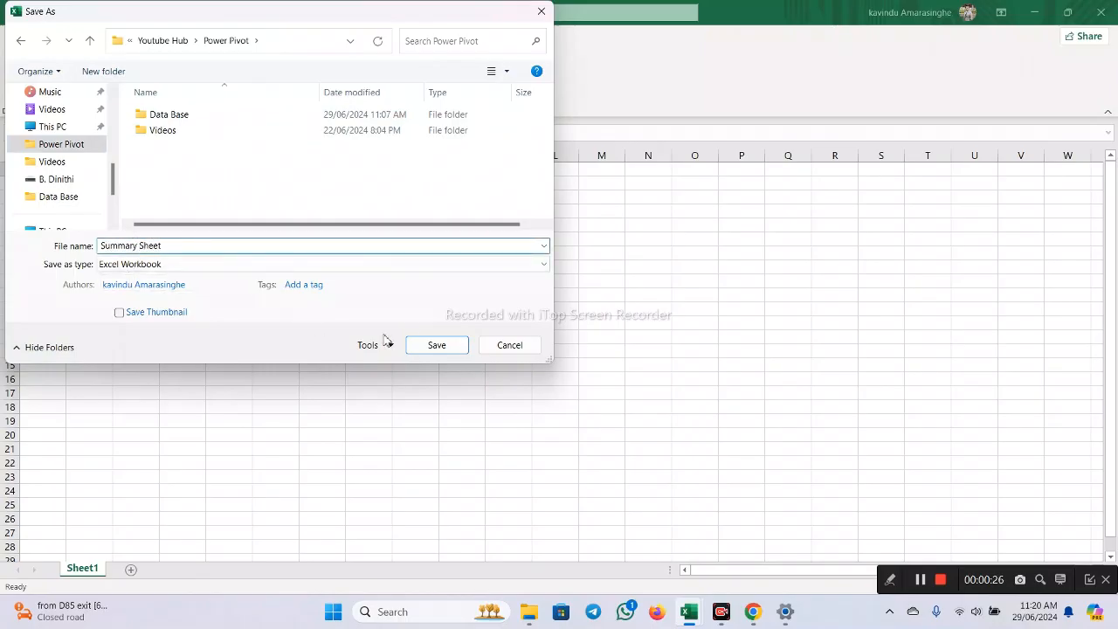
left_click(437, 345)
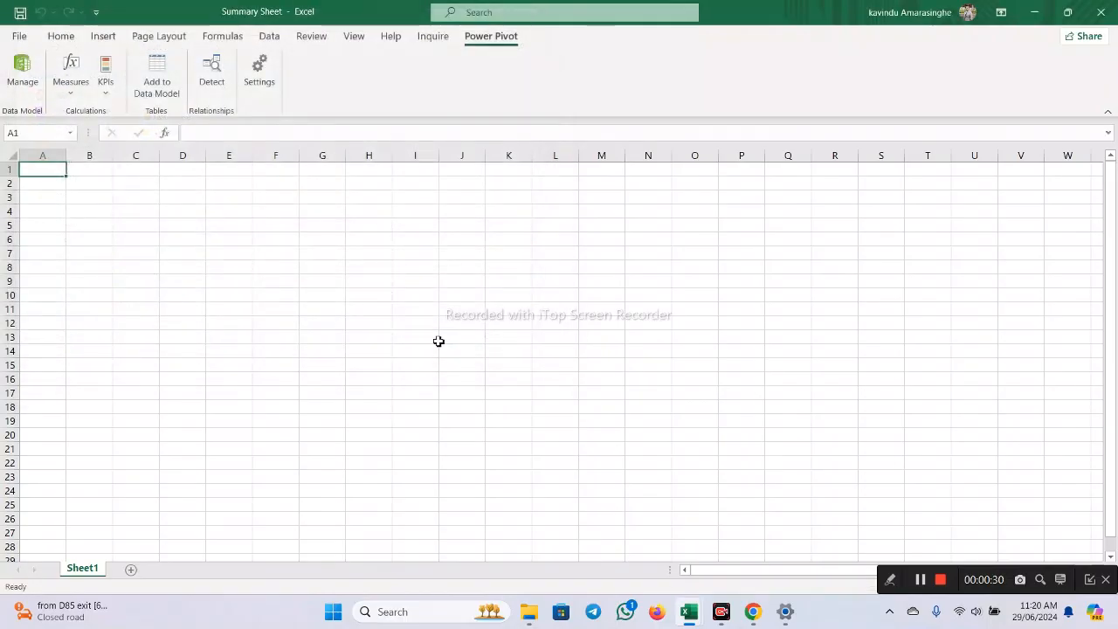
left_click(301, 300)
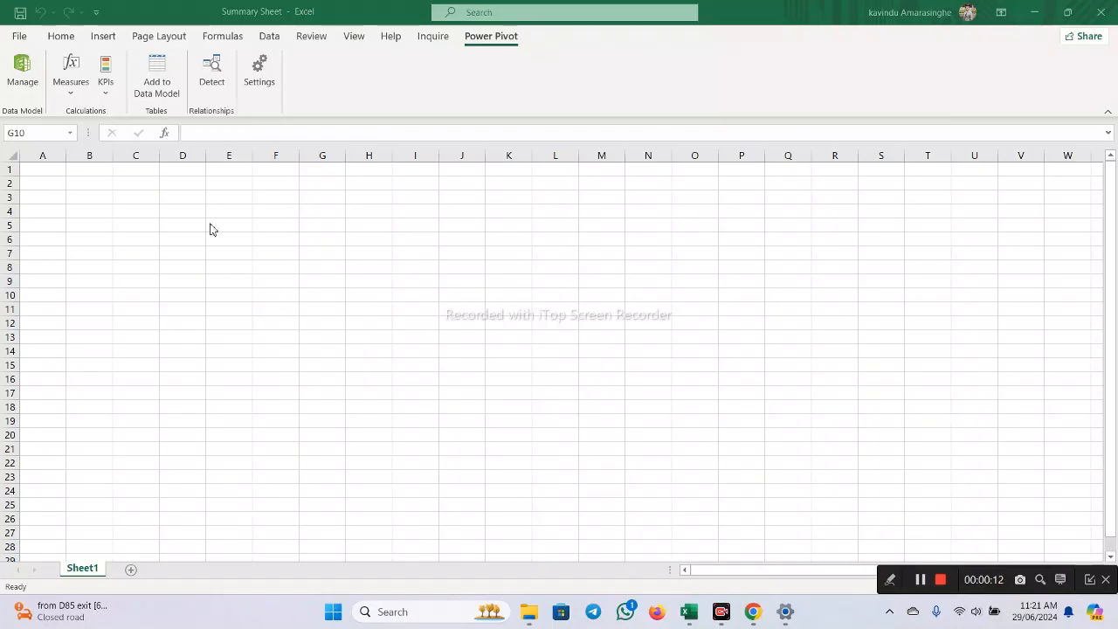
Insert a PivotTable based on this workbook's Data Model at cell C5 of Sheet1
left_click(147, 227)
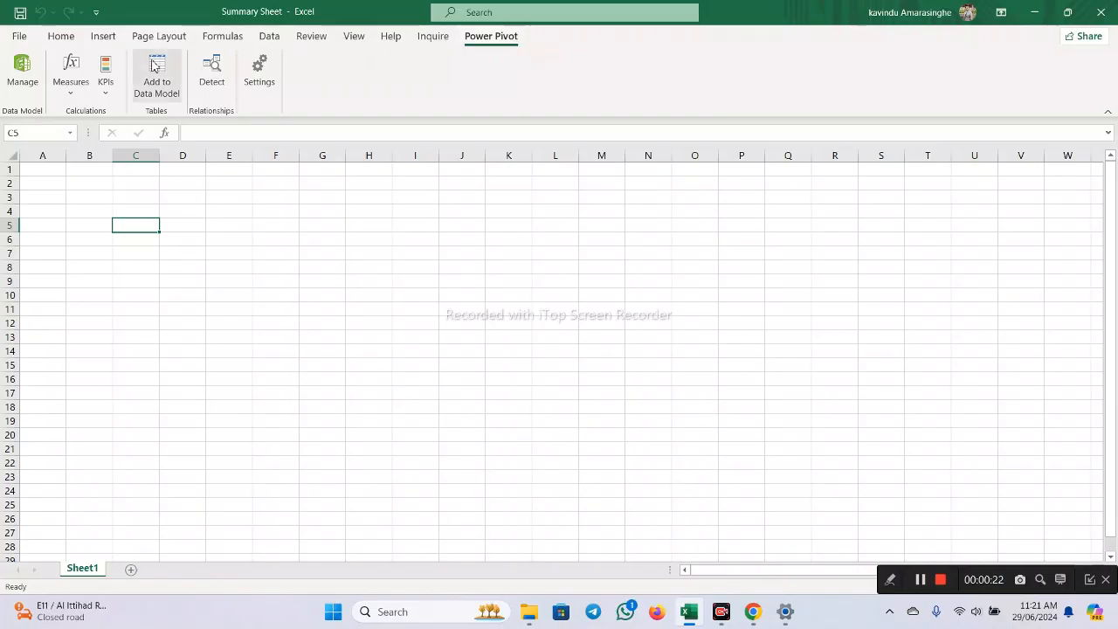
left_click(102, 38)
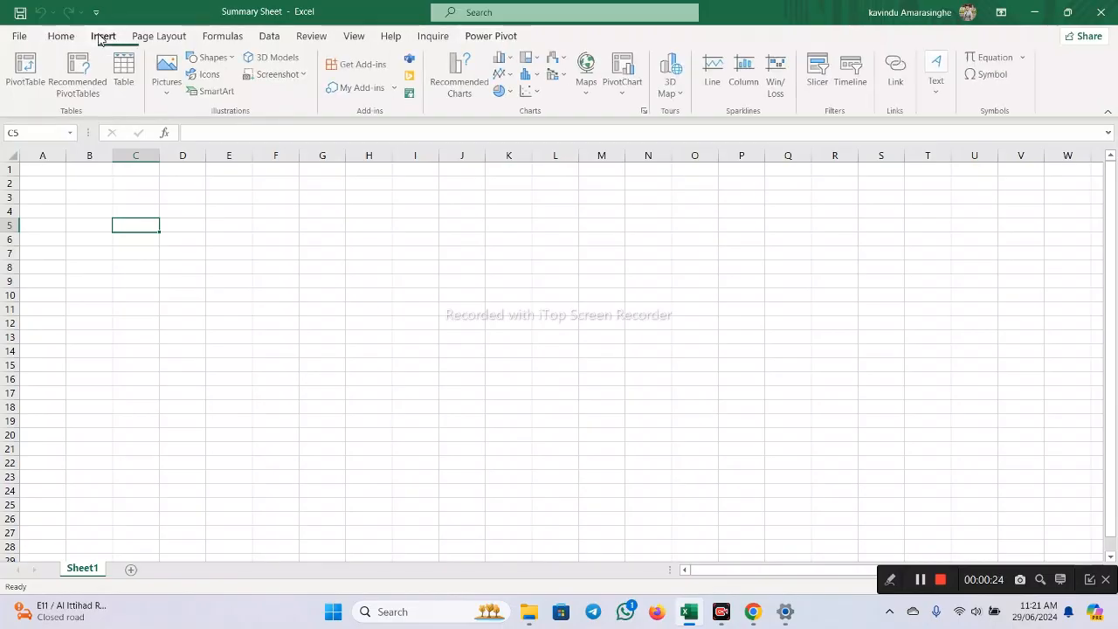
left_click(25, 70)
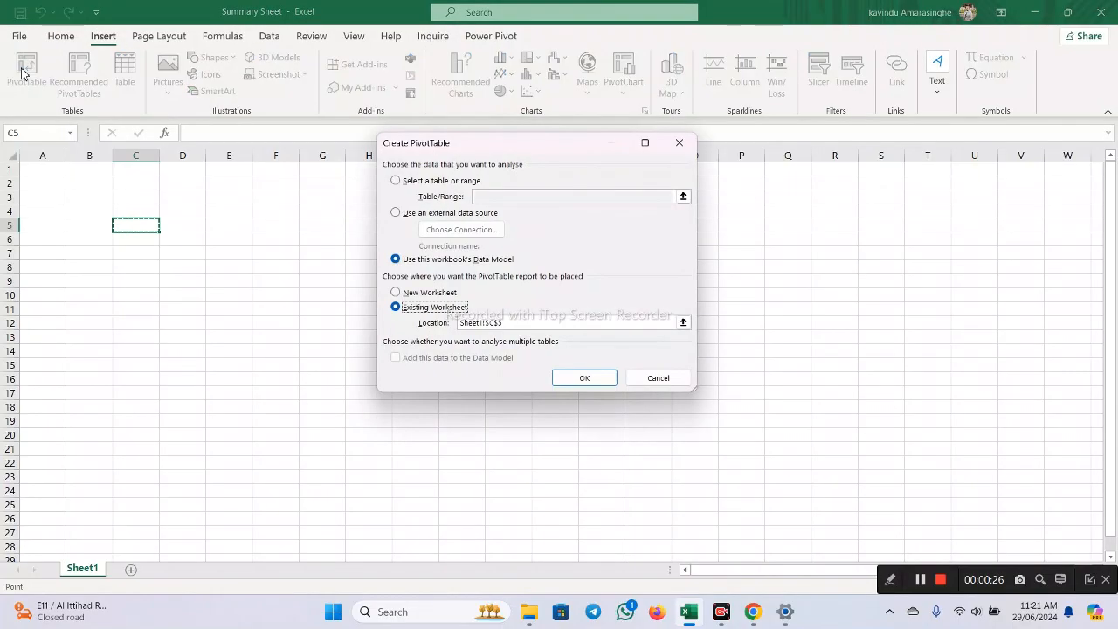
left_click(567, 377)
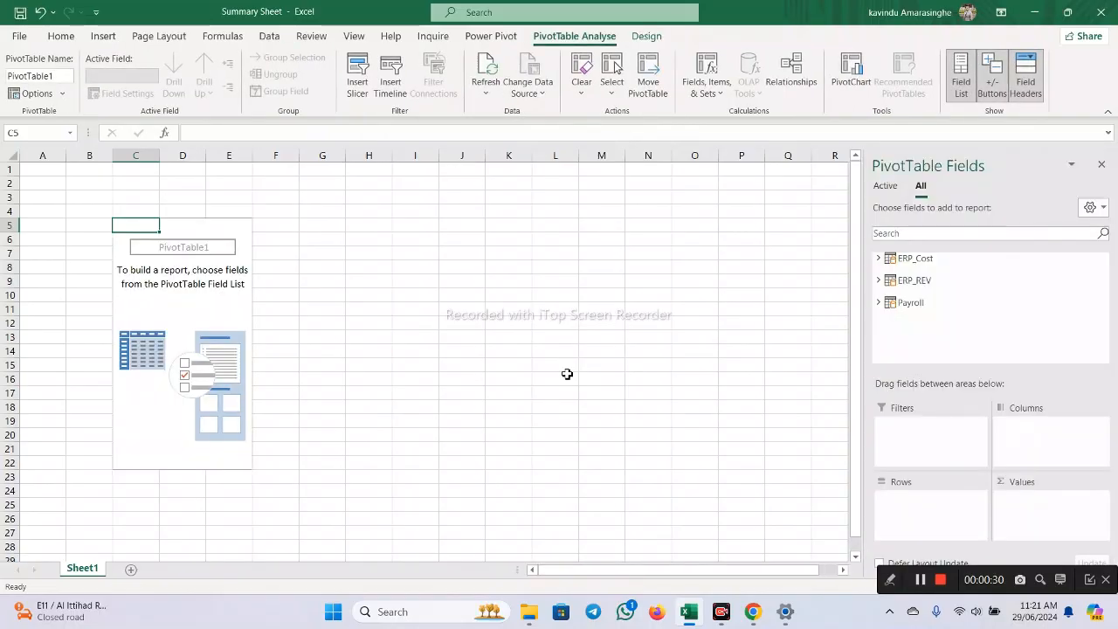
left_click(188, 242)
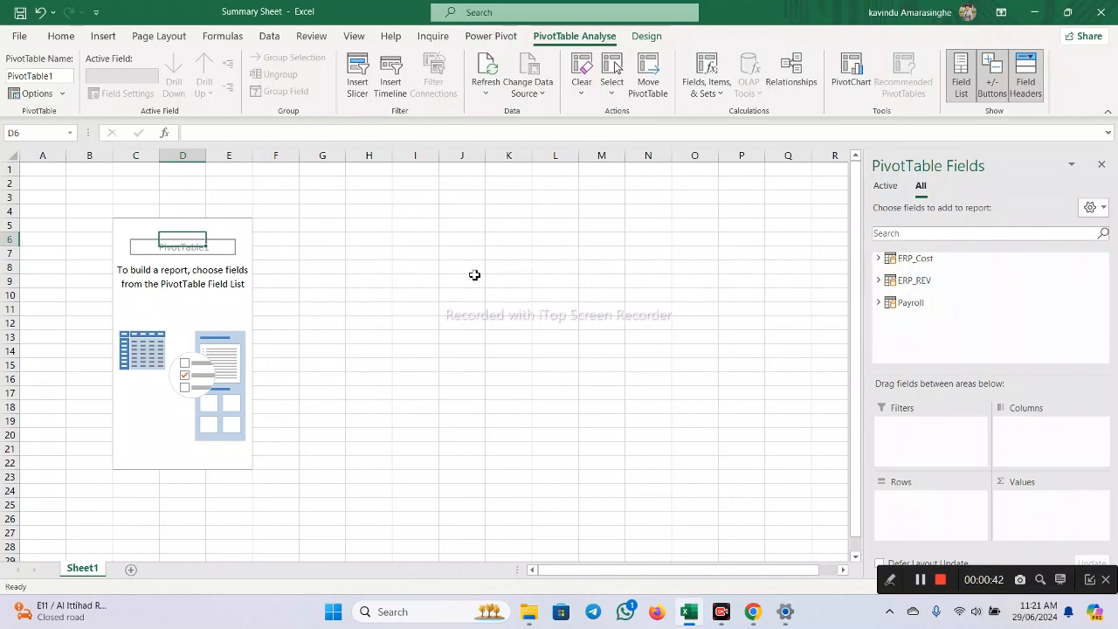
Examine the fields available in the ERP_Cost, ERP_REV and Payroll tables of the PivotTable field list
left_click(879, 260)
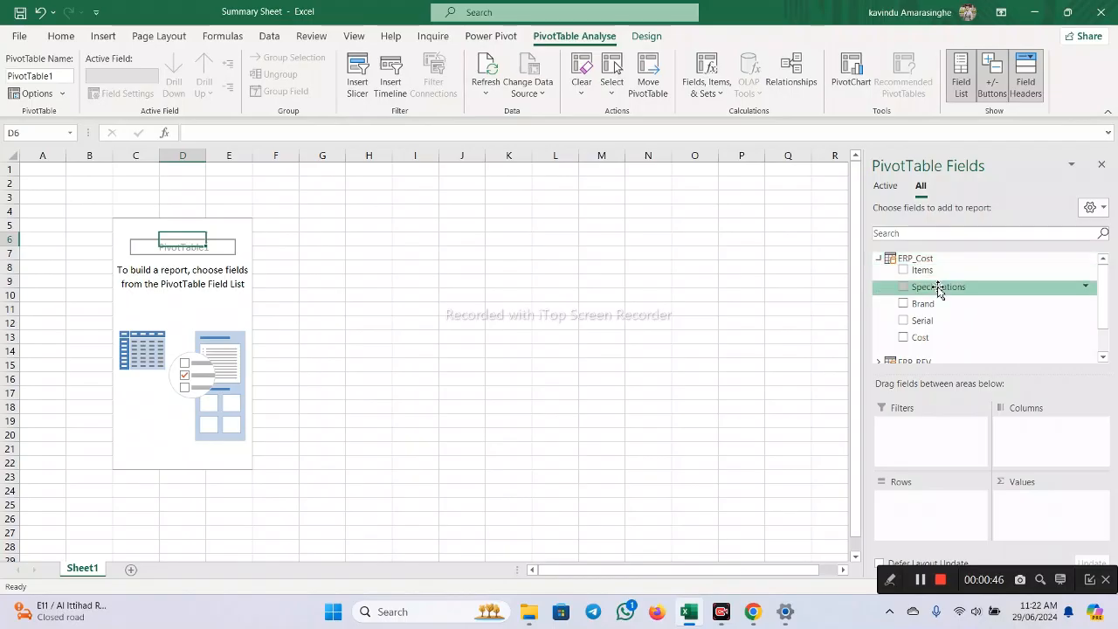
scroll(939, 291, "down", 1)
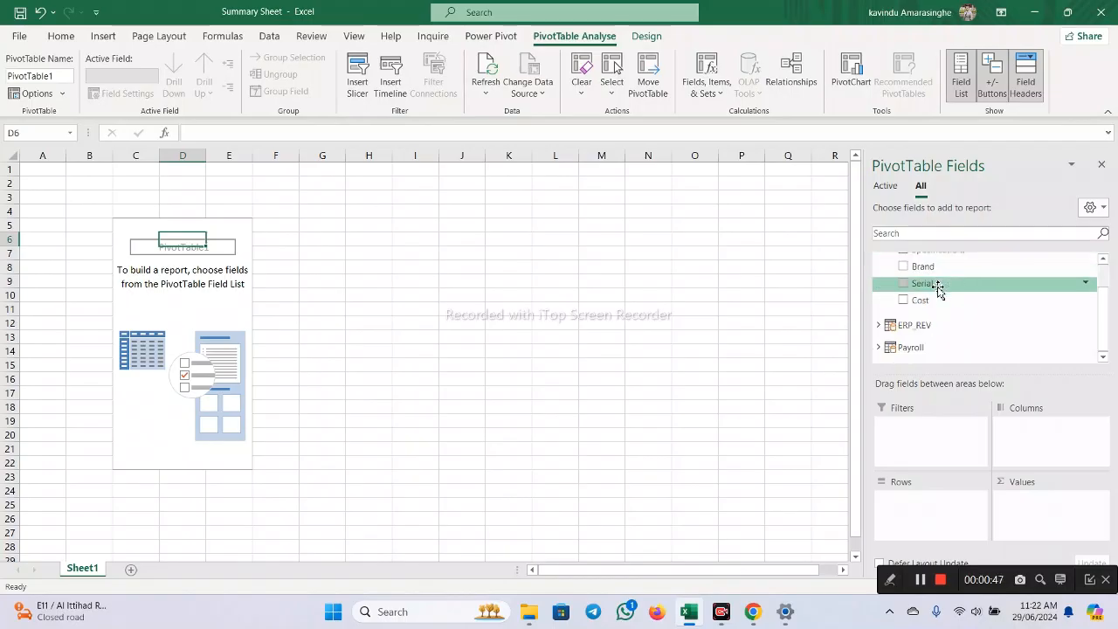
left_click(878, 325)
scroll(943, 309, "down", 2)
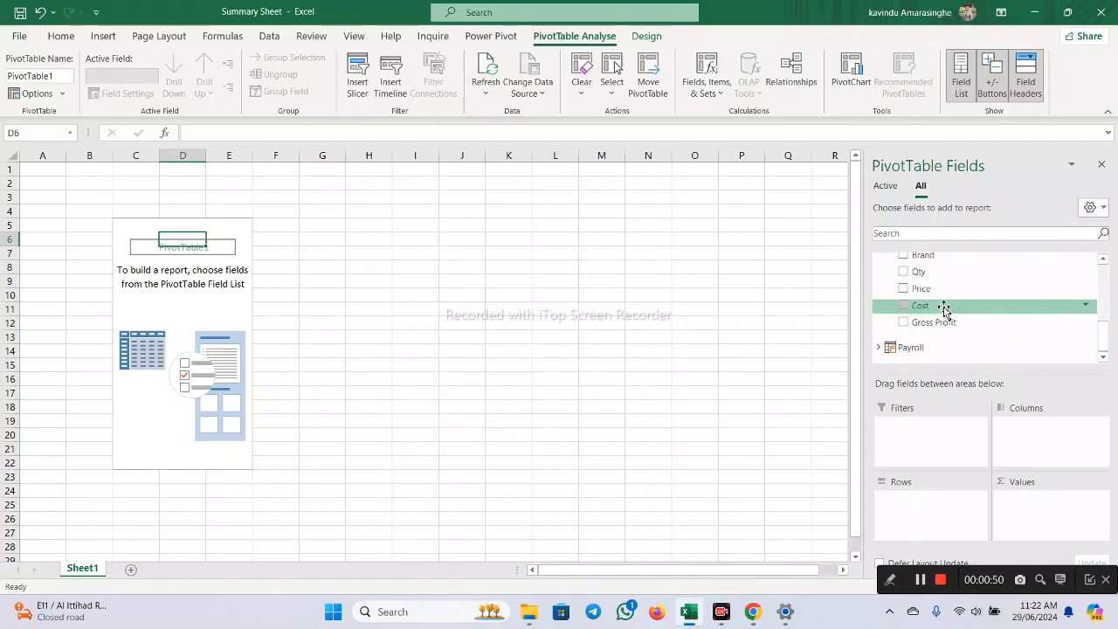
left_click(878, 347)
scroll(948, 311, "down", 1)
scroll(947, 312, "up", 5)
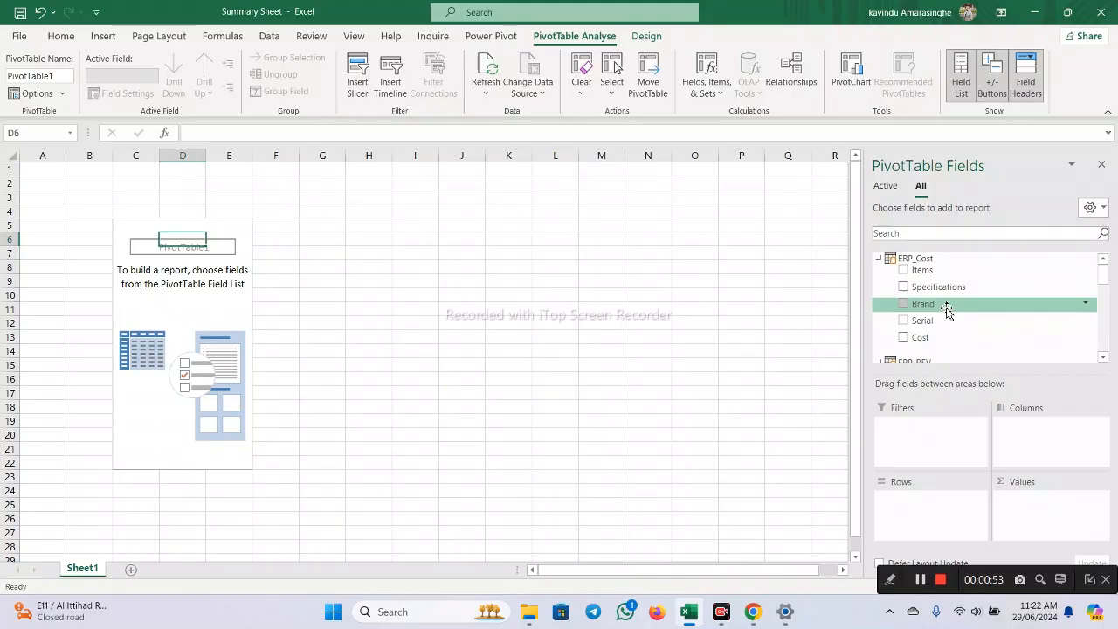
left_click(879, 258)
left_click(878, 281)
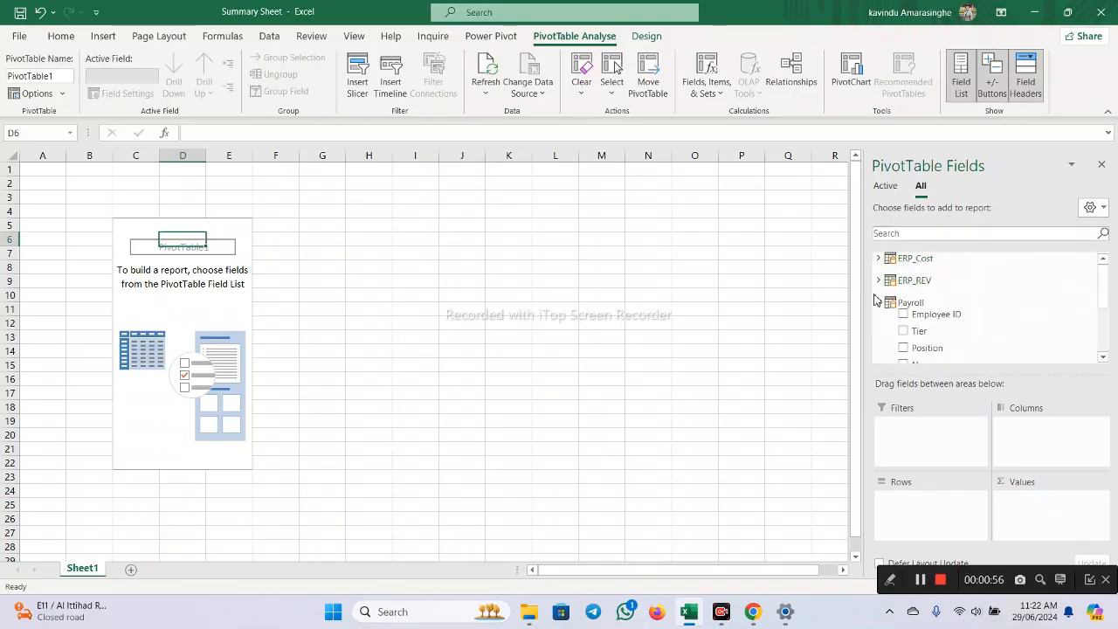
left_click(879, 303)
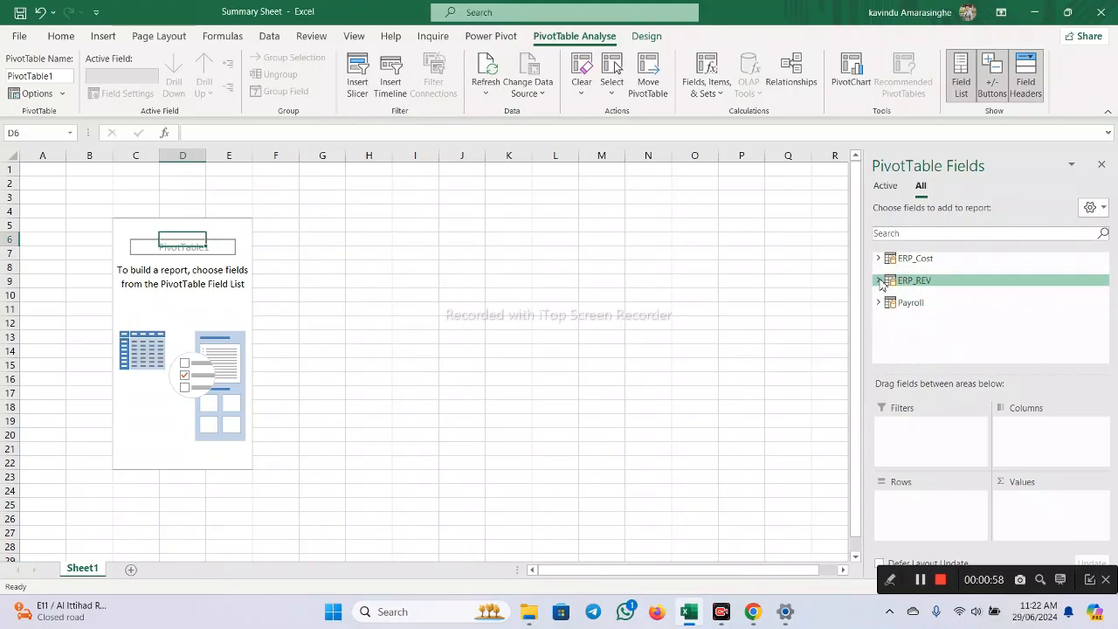
Summarise the ERP_REV Price field by Branch, with Price as a sum value and Branch as the row labels
left_click(879, 282)
scroll(919, 330, "down", 1)
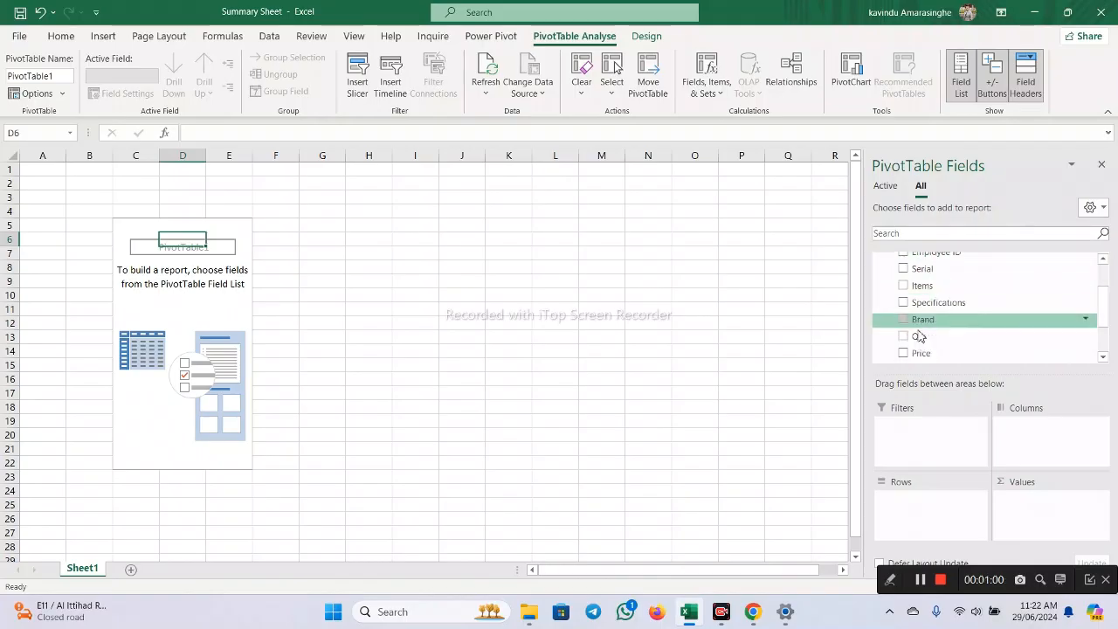
left_click(903, 353)
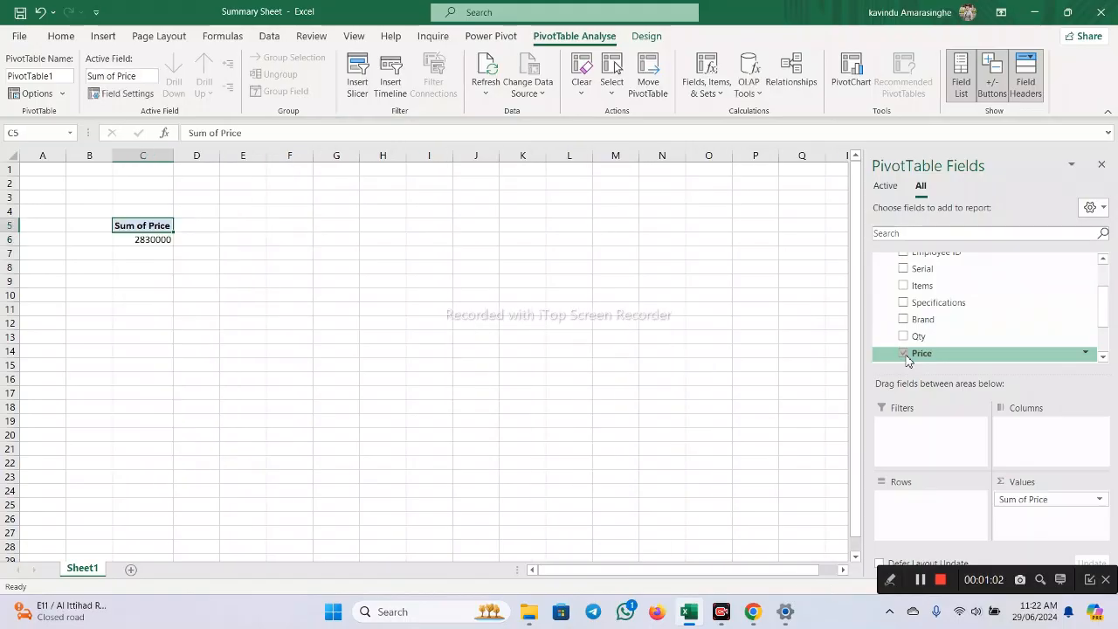
scroll(916, 332, "down", 2)
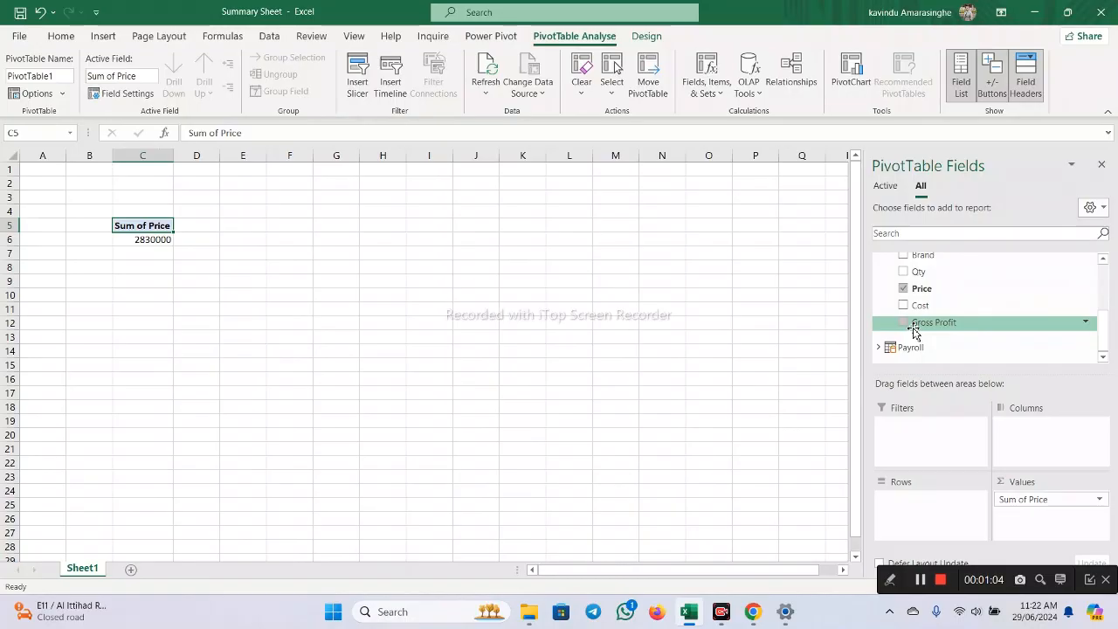
scroll(915, 332, "up", 3)
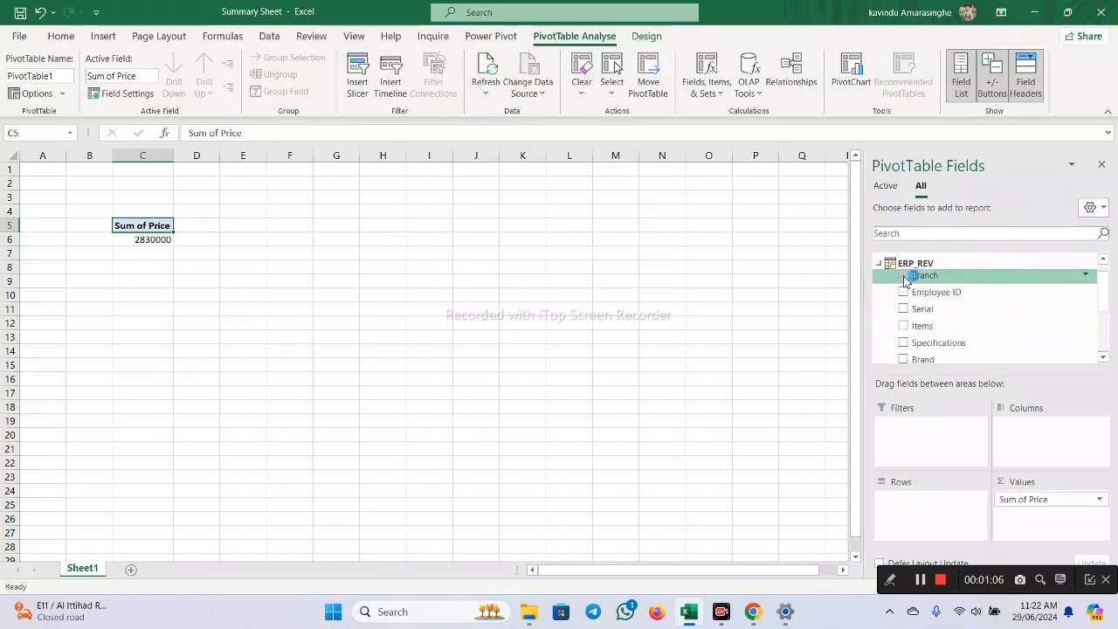
left_click(903, 276)
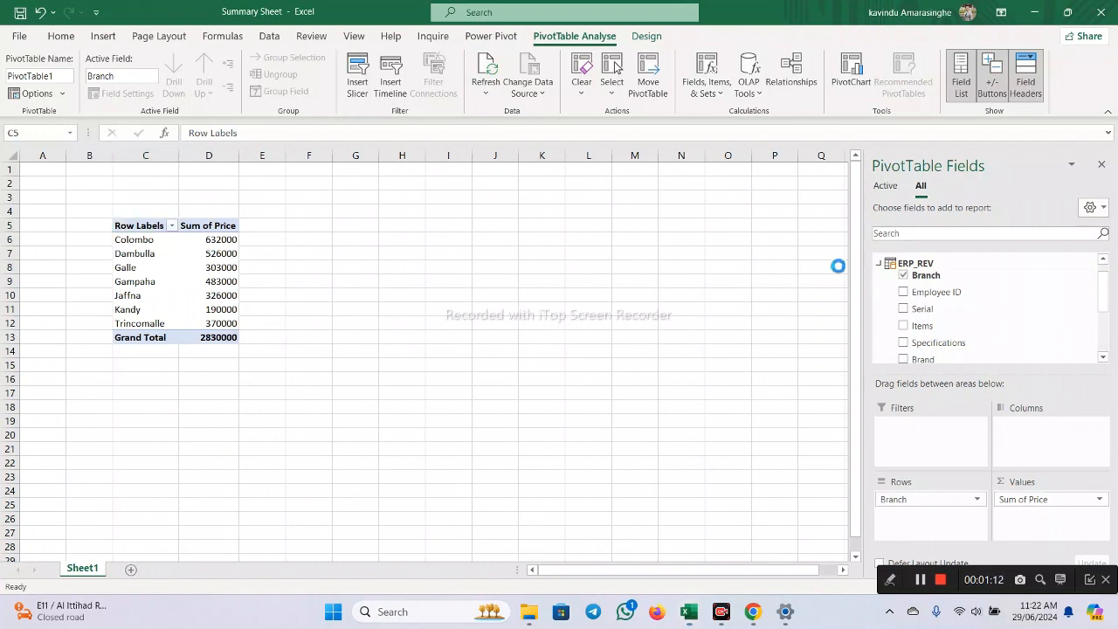
Add the Cost and Gross Profit fields from ERP_REV to the PivotTable values
scroll(949, 328, "down", 3)
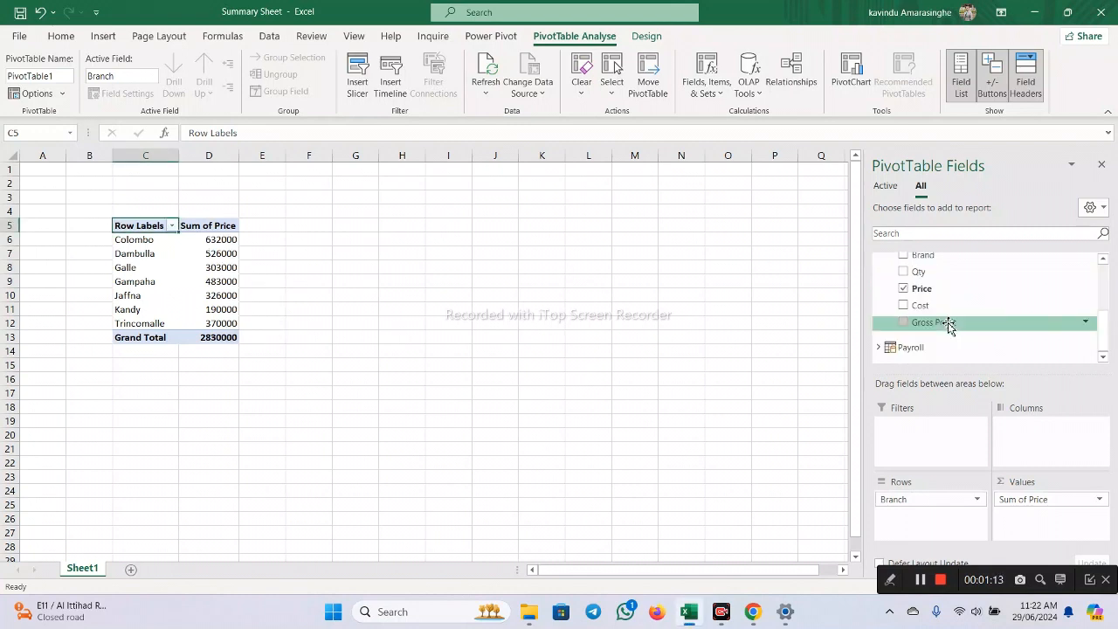
left_click(903, 308)
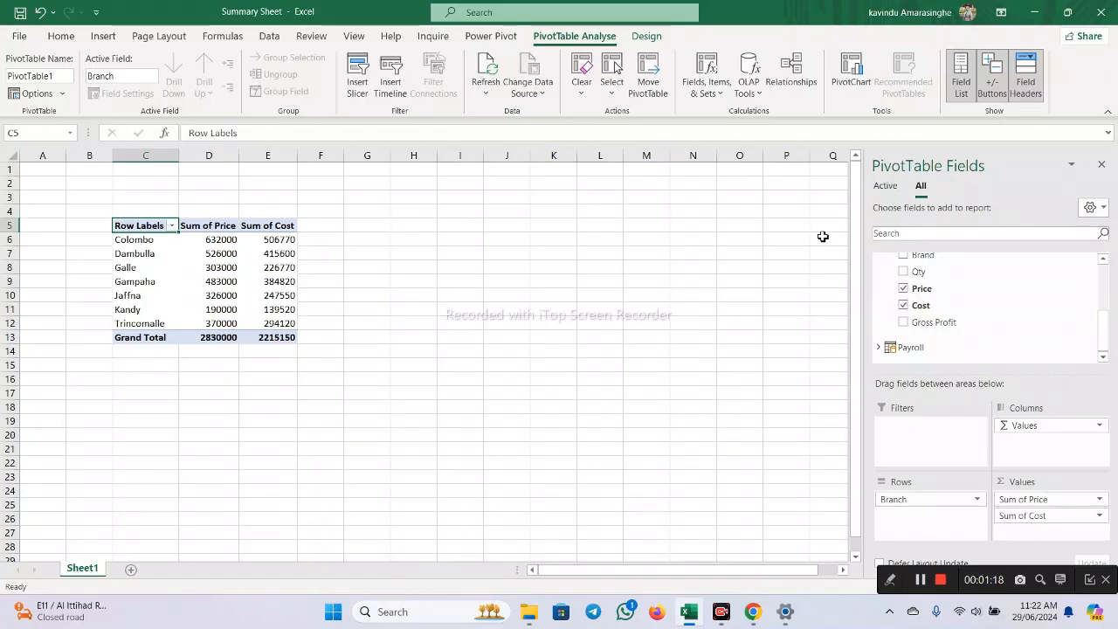
left_click(904, 323)
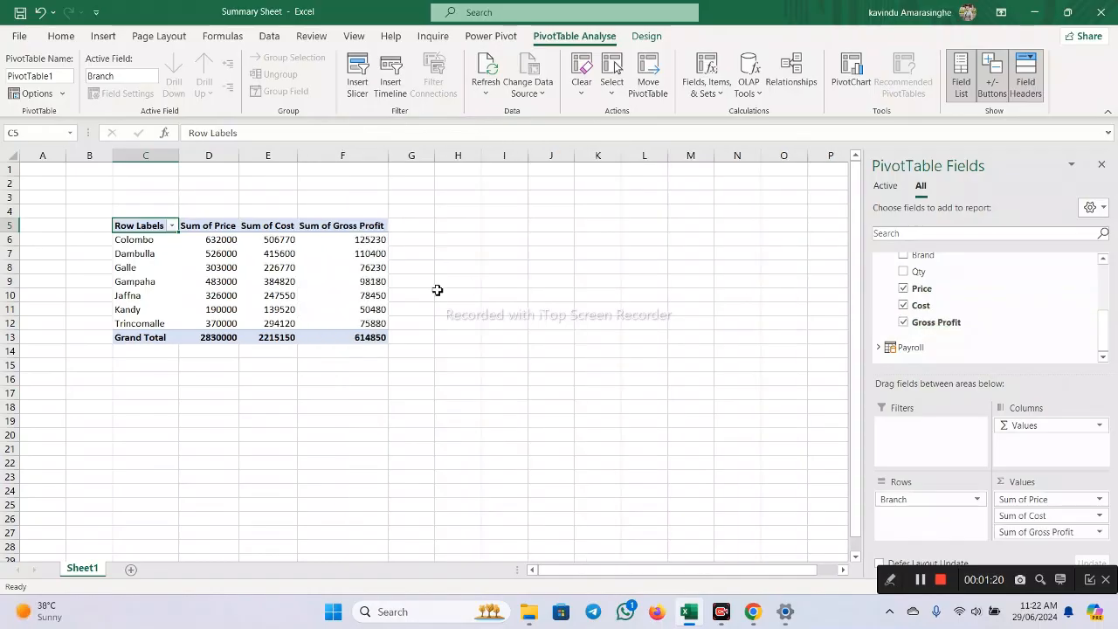
Format the Price, Cost and Gross Profit columns of the PivotTable in comma style
left_click_drag(225, 194, 376, 379)
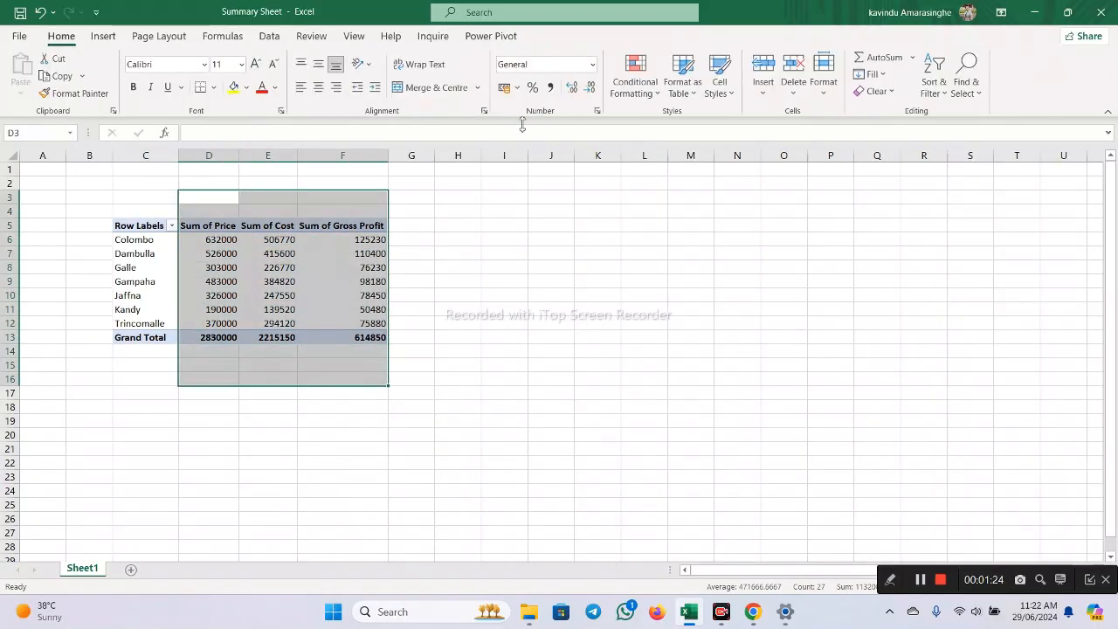
left_click(548, 88)
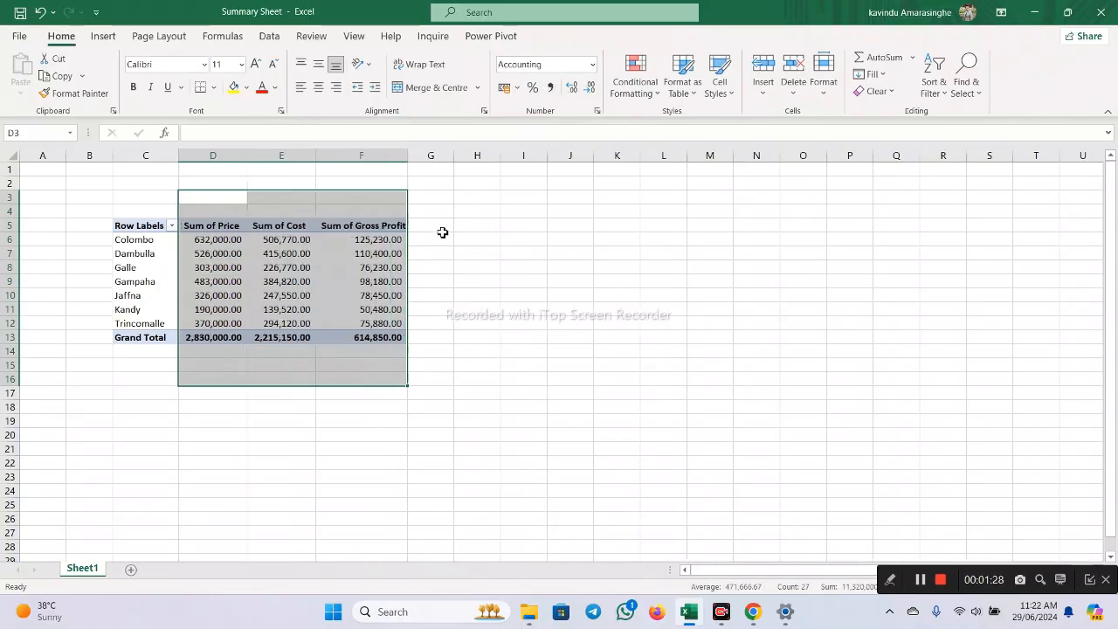
left_click(436, 229)
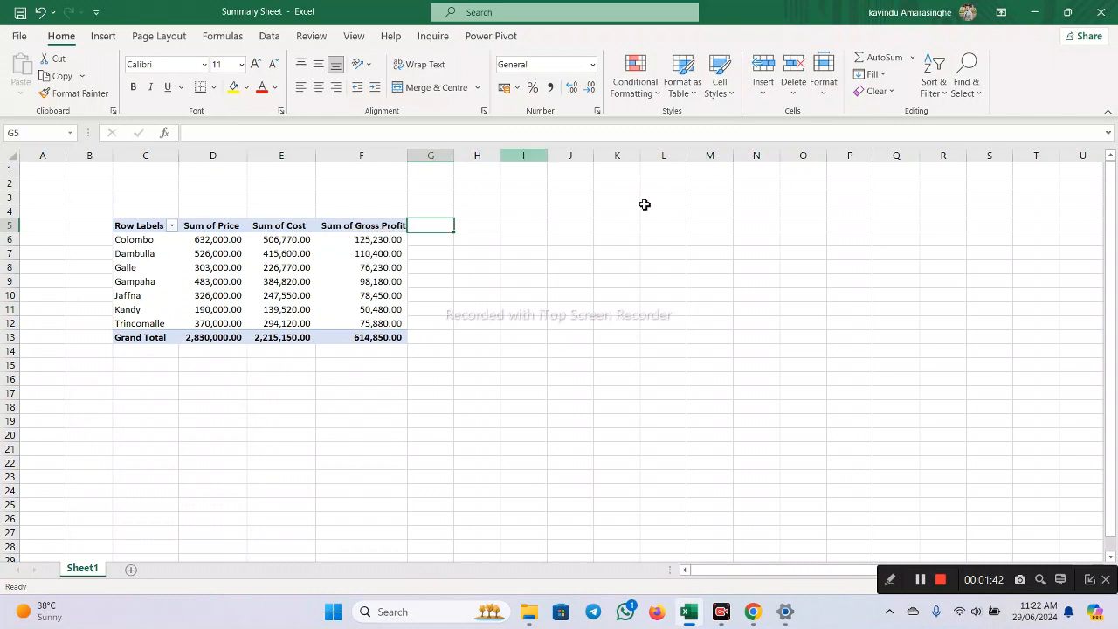
left_click(940, 579)
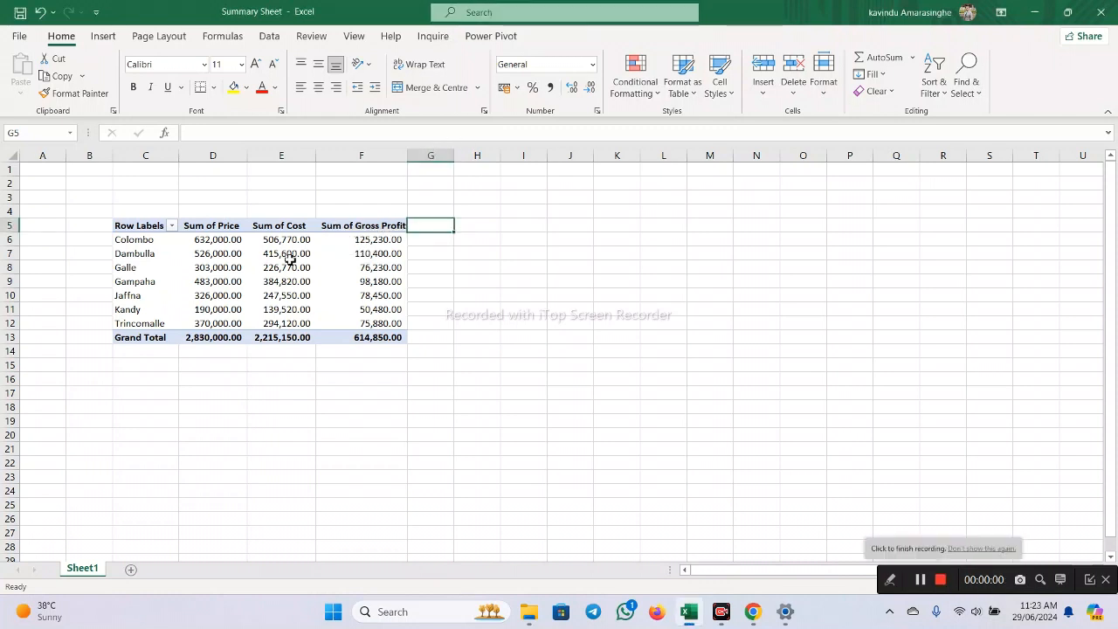
Add the ERP_REV Brand field to the PivotTable rows beneath Branch
left_click(241, 270)
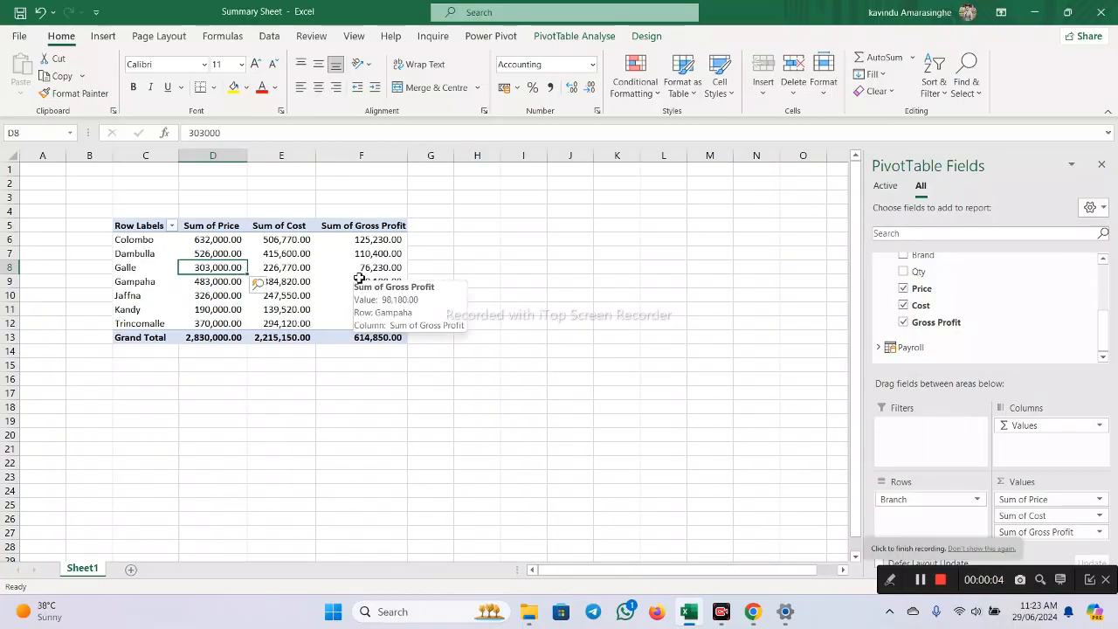
scroll(1019, 324, "up", 1)
scroll(1018, 324, "down", 1)
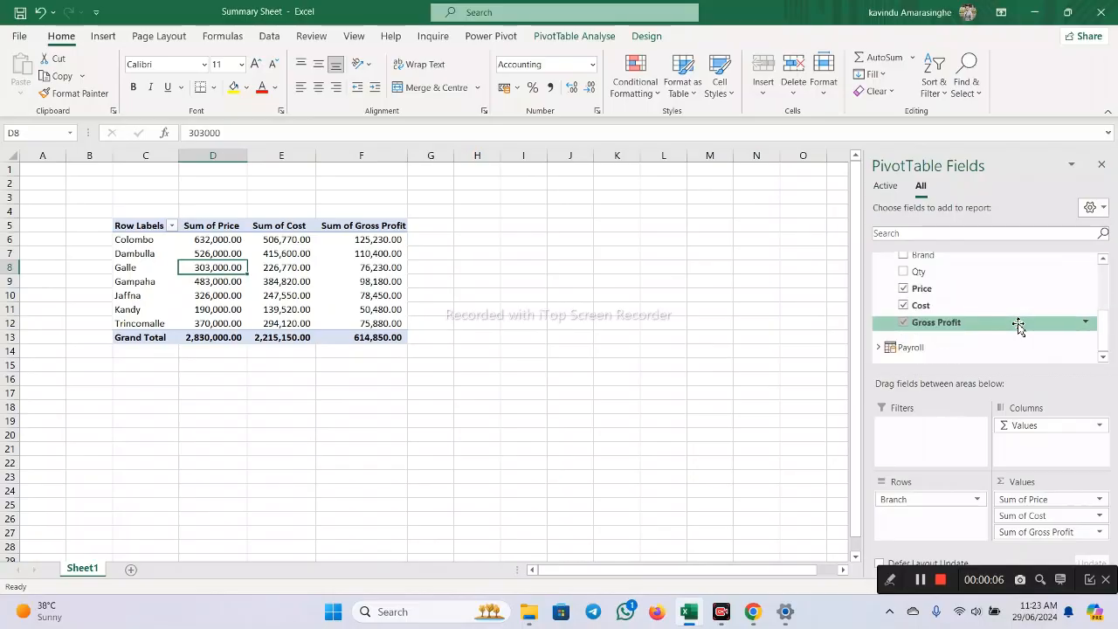
scroll(1018, 325, "up", 3)
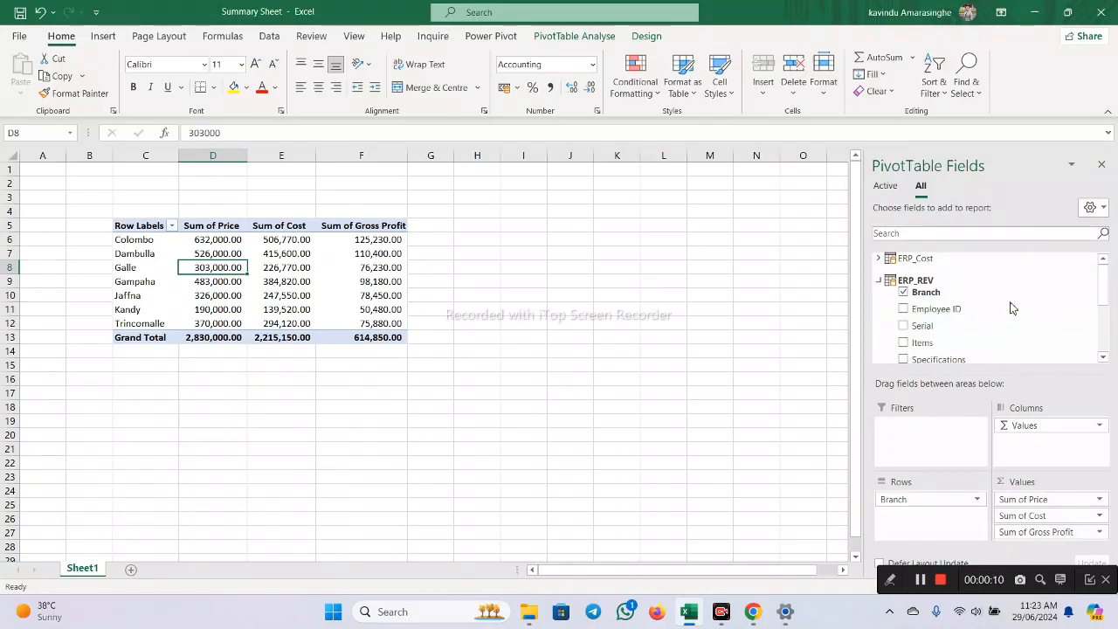
scroll(1010, 306, "down", 1)
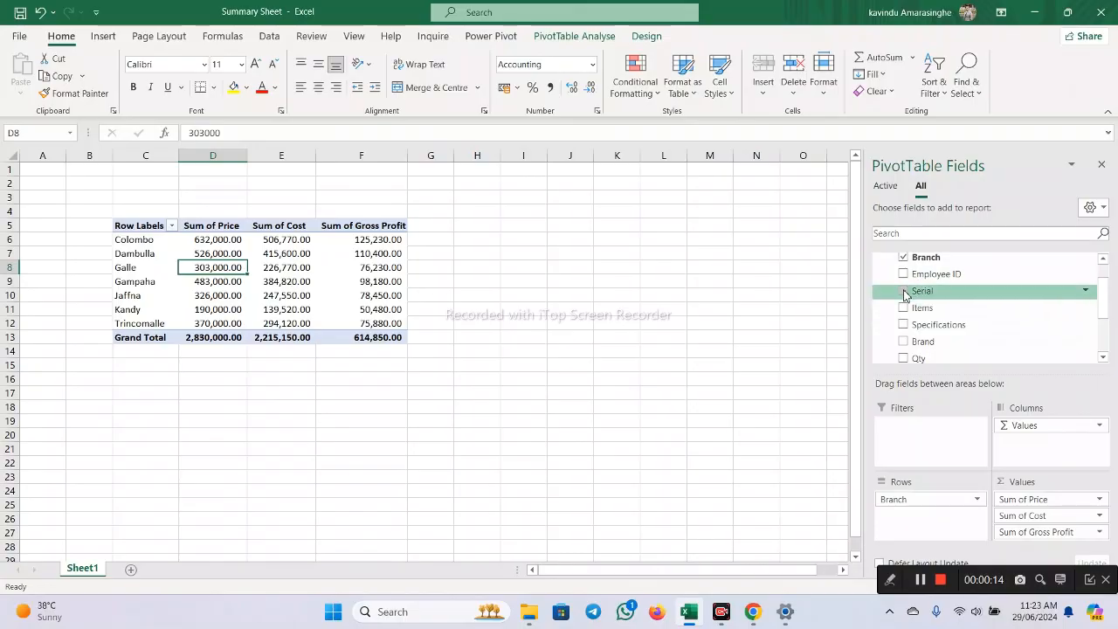
left_click(904, 341)
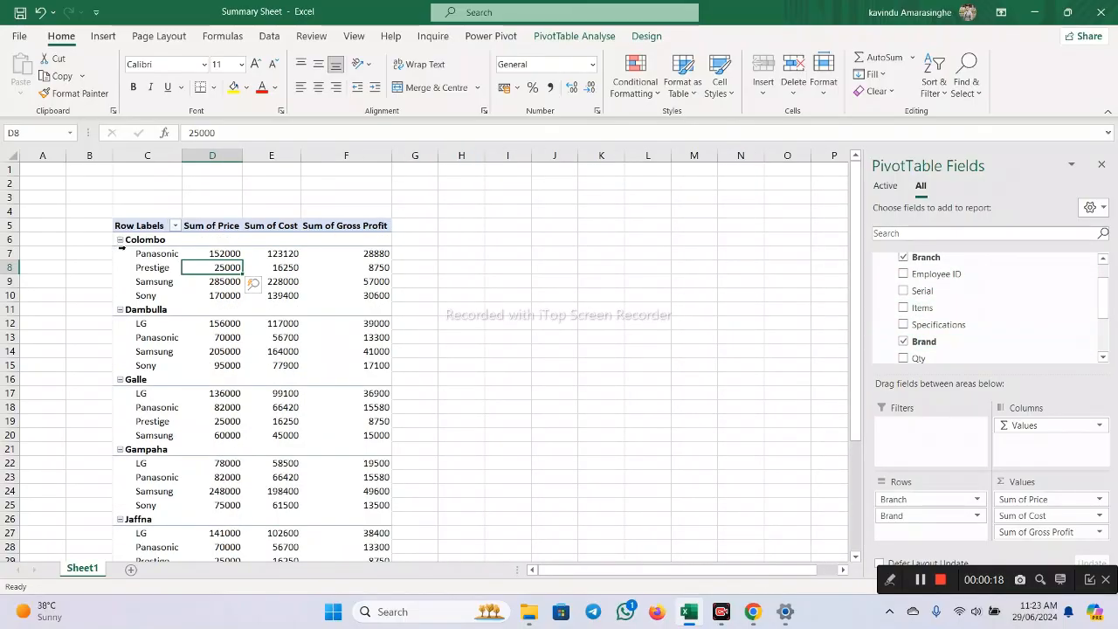
left_click(155, 252)
left_click(159, 262)
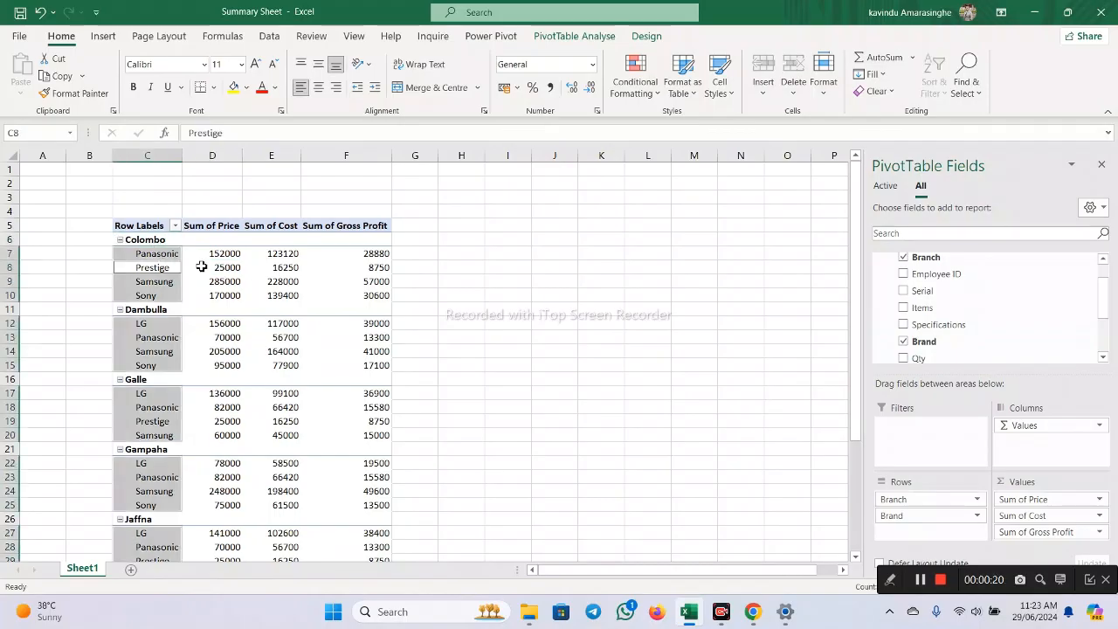
left_click(202, 267)
left_click(281, 281)
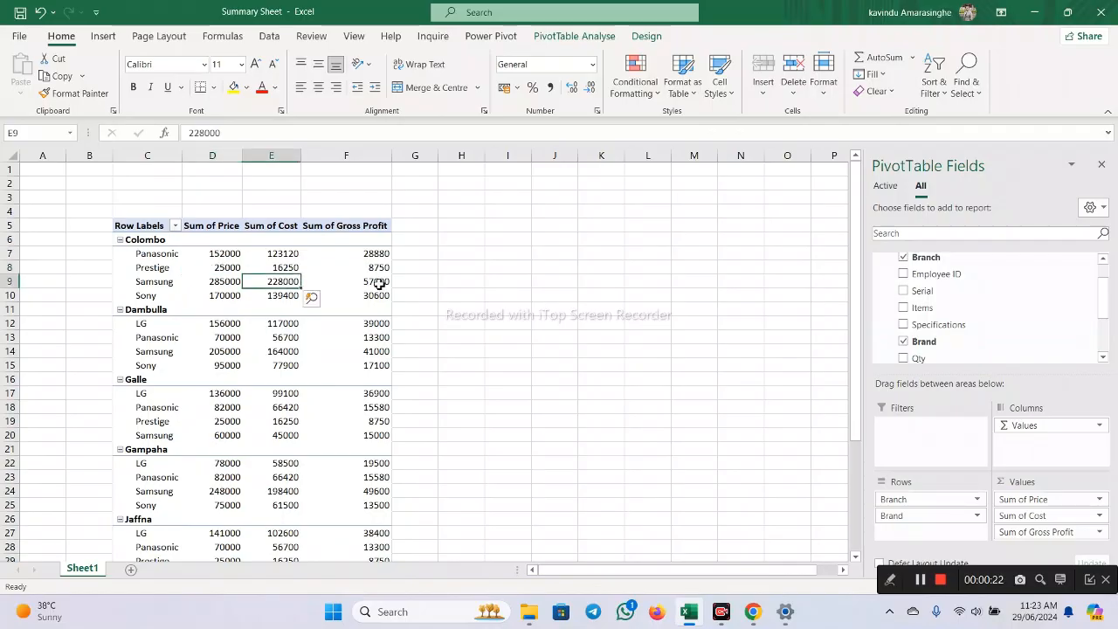
left_click(378, 282)
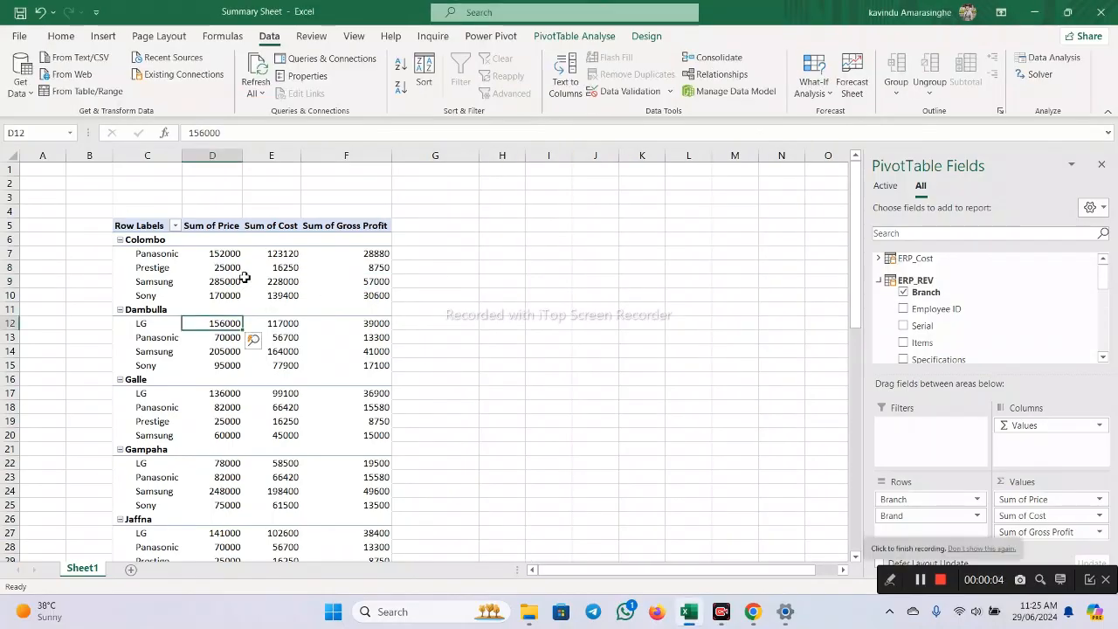
Add the Employee ID field from the Payroll table to the PivotTable
left_click(217, 281)
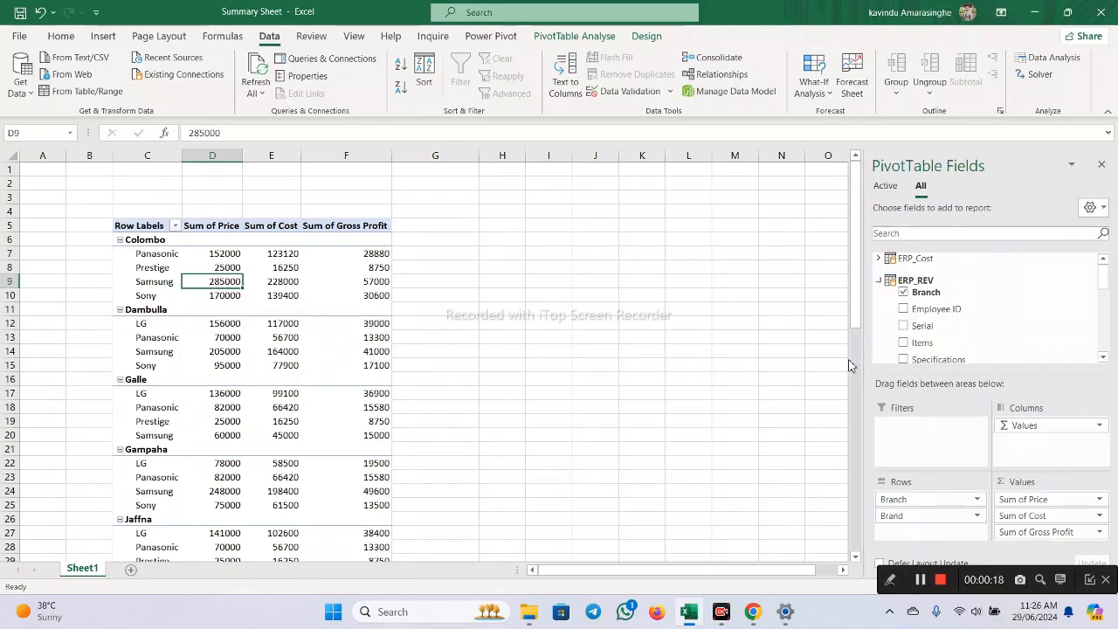
scroll(915, 356, "down", 3)
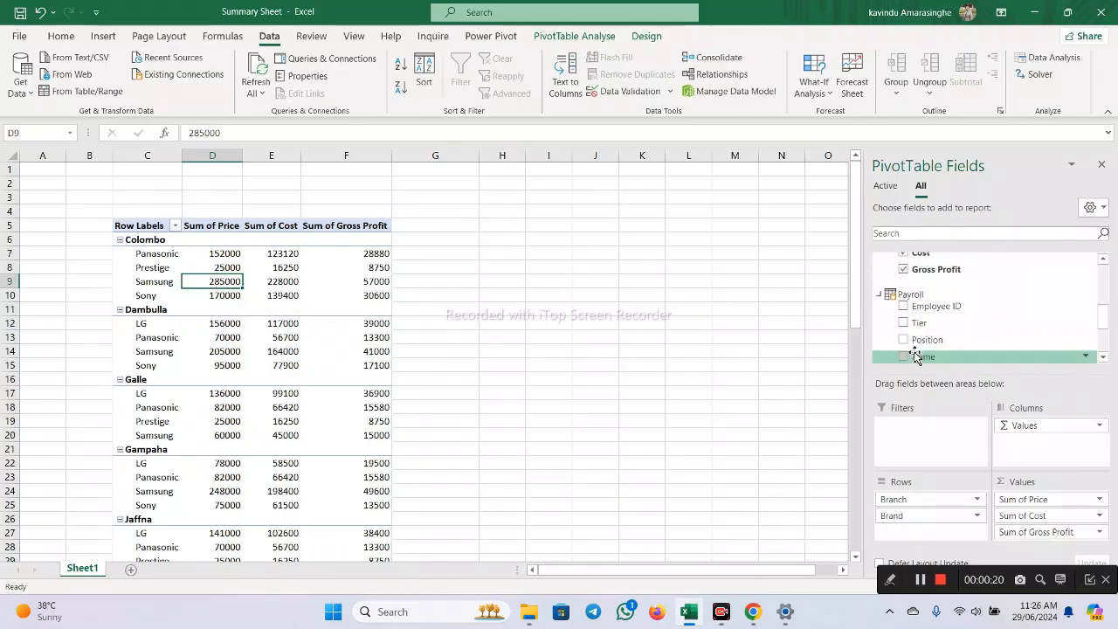
left_click(904, 307)
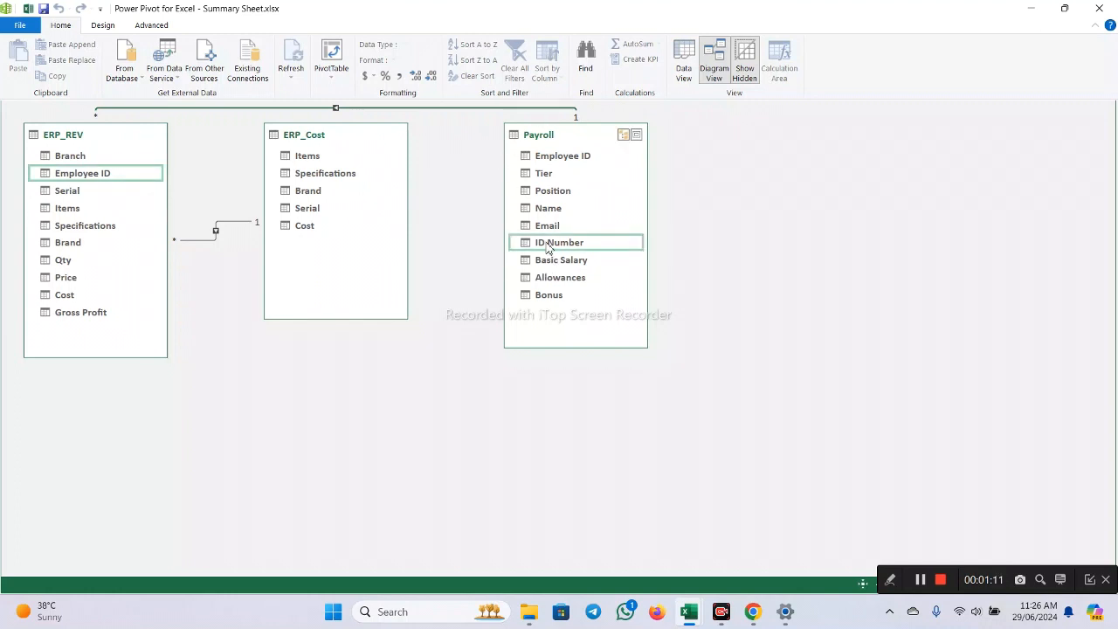
Delete the relationship linking Employee ID in ERP_REV to ID Number in Payroll
right_click(506, 112)
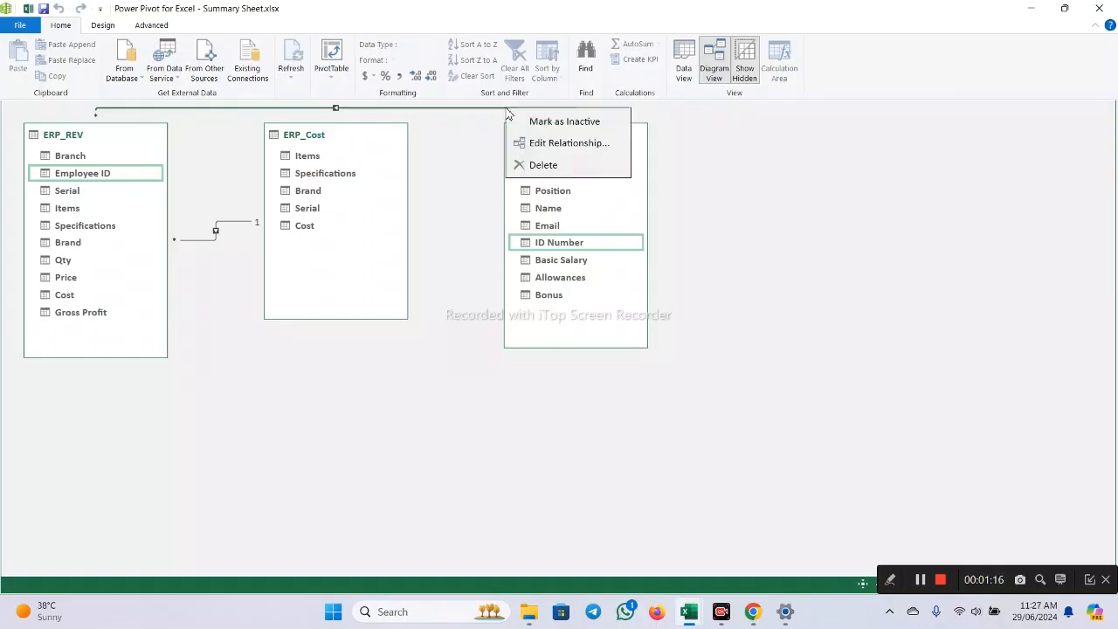
left_click(532, 166)
left_click(520, 324)
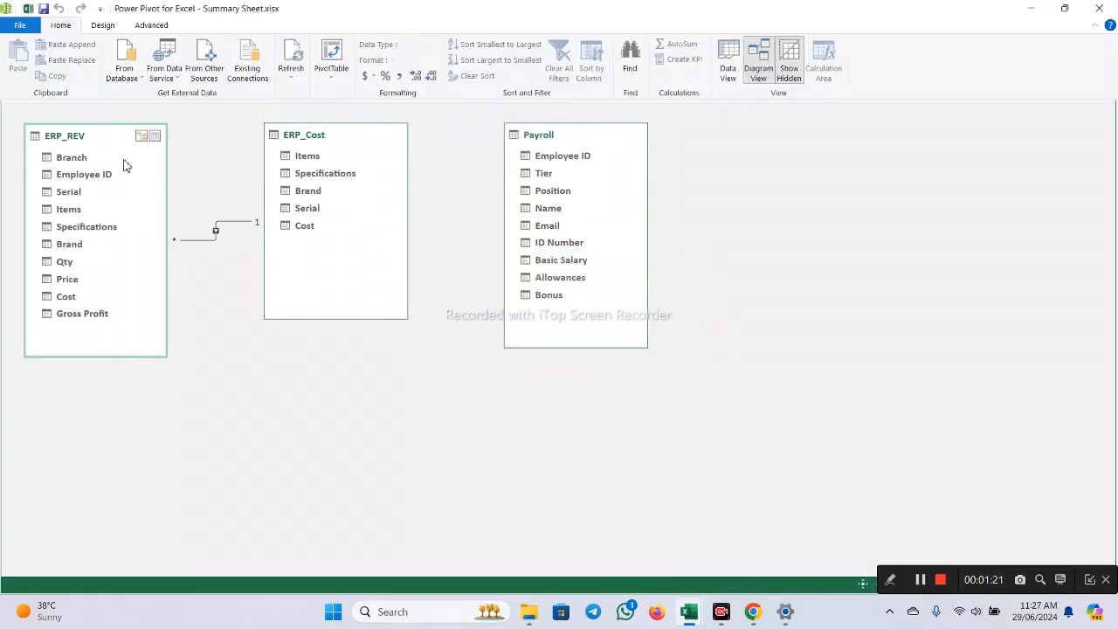
Relate Employee ID in ERP_REV to Employee ID in Payroll, and refresh all data back in the workbook
left_click_drag(90, 180, 559, 158)
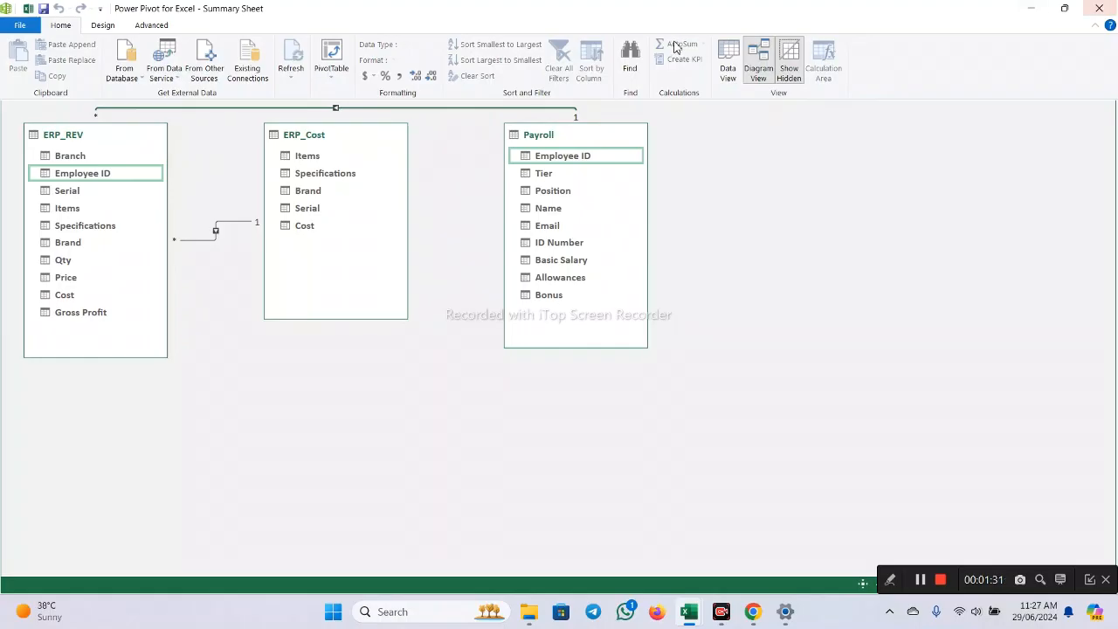
left_click(727, 57)
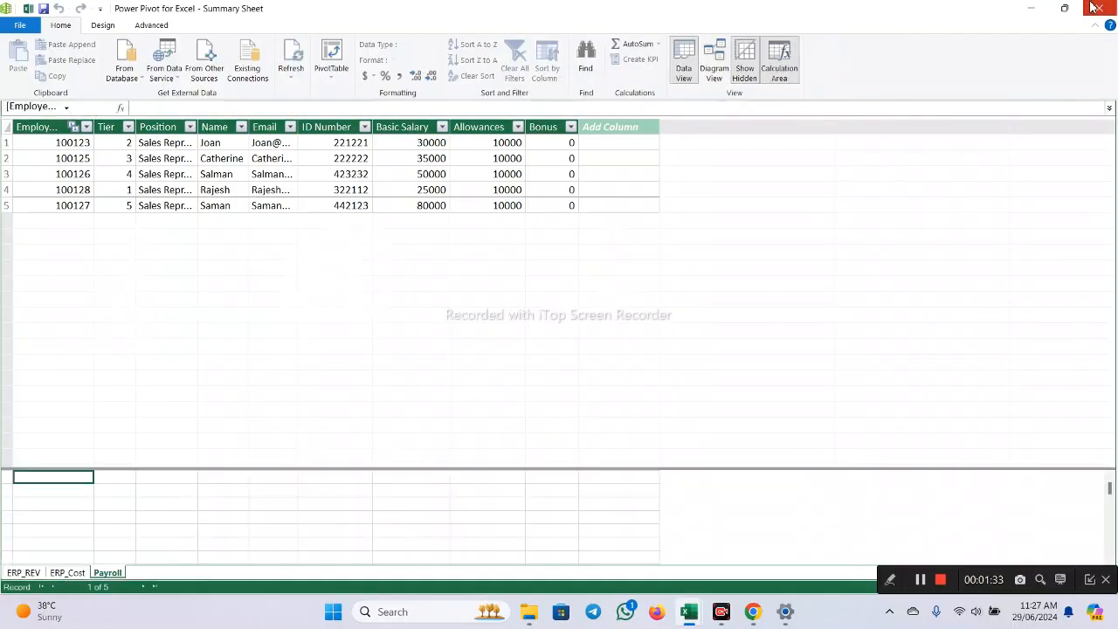
left_click(1098, 8)
left_click(729, 295)
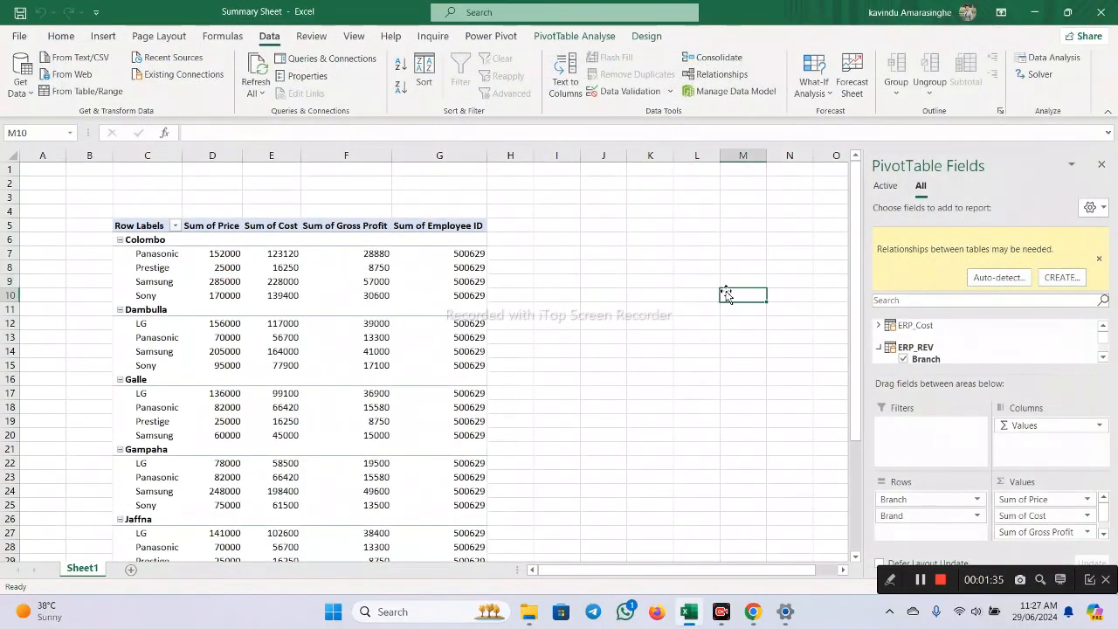
left_click(253, 69)
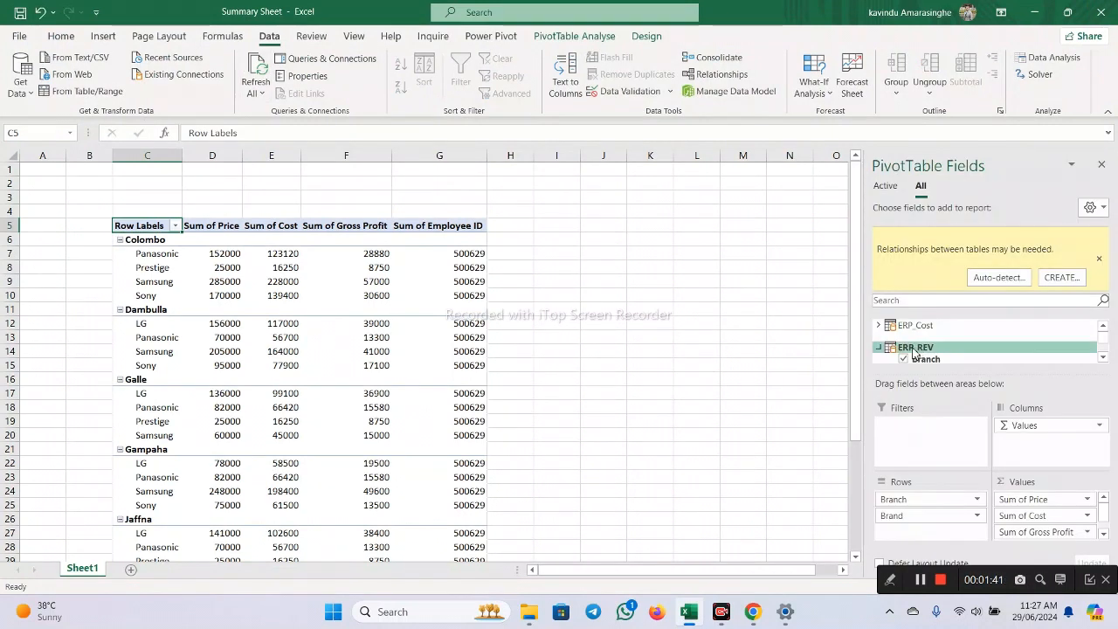
Remove the Payroll table's Employee ID field from the PivotTable
scroll(914, 351, "down", 3)
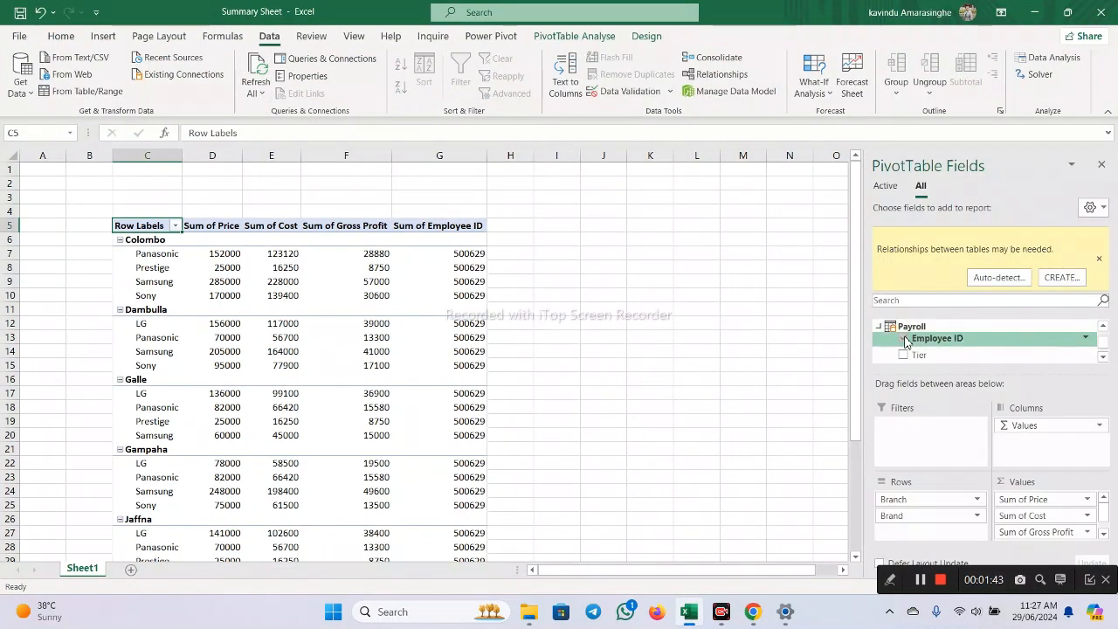
left_click(904, 339)
scroll(922, 303, "down", 1)
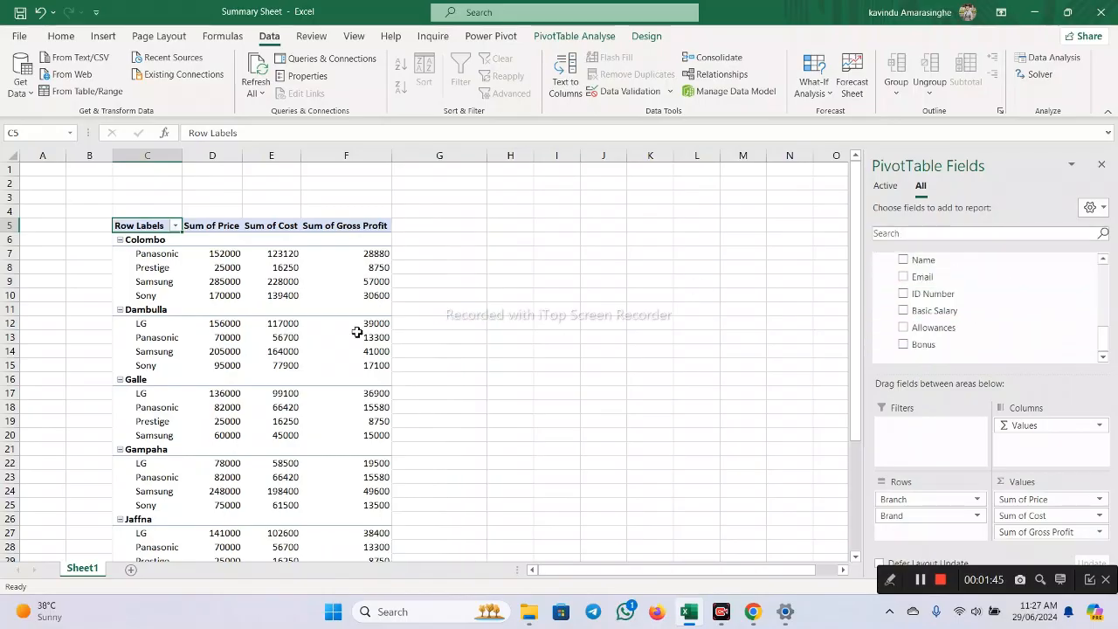
left_click(356, 337)
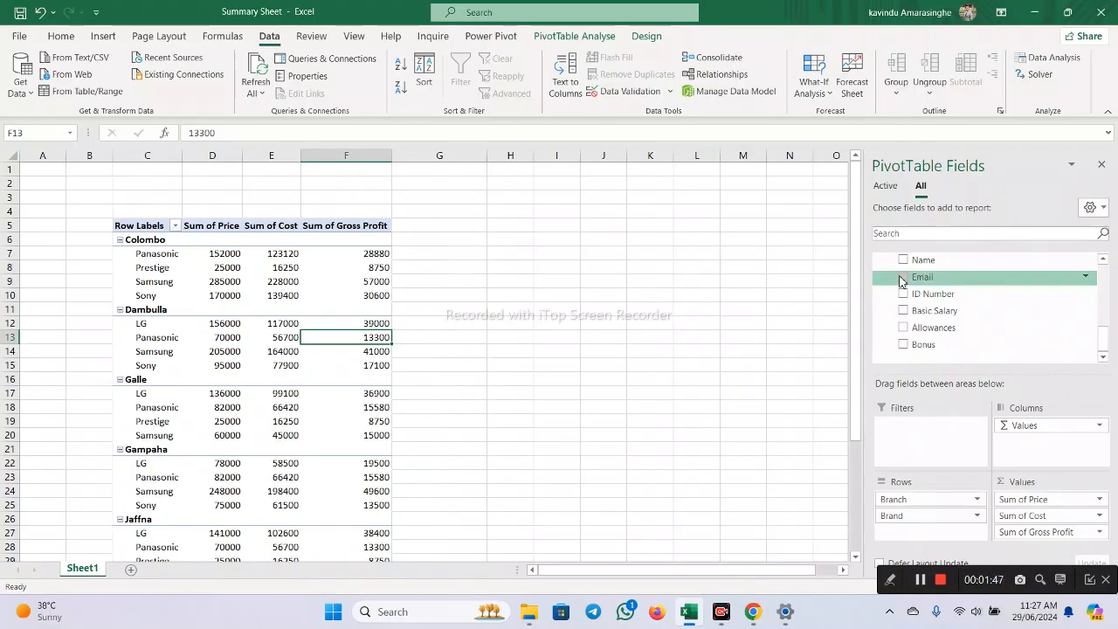
Add the ERP_REV Employee ID field to the PivotTable rows beneath Brand
scroll(902, 280, "up", 2)
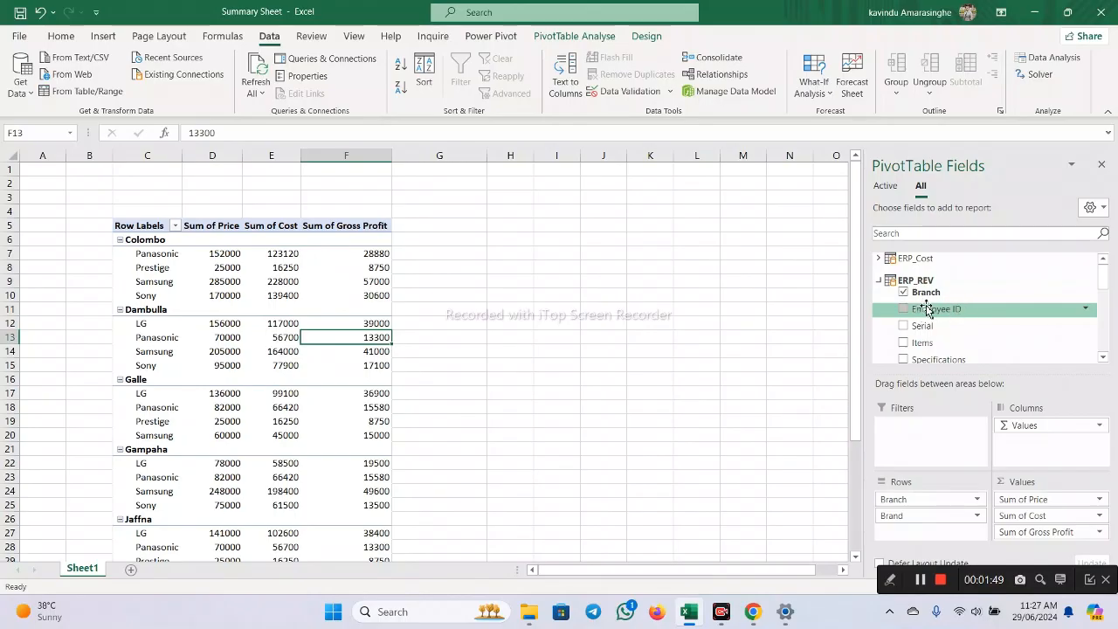
left_click(903, 310)
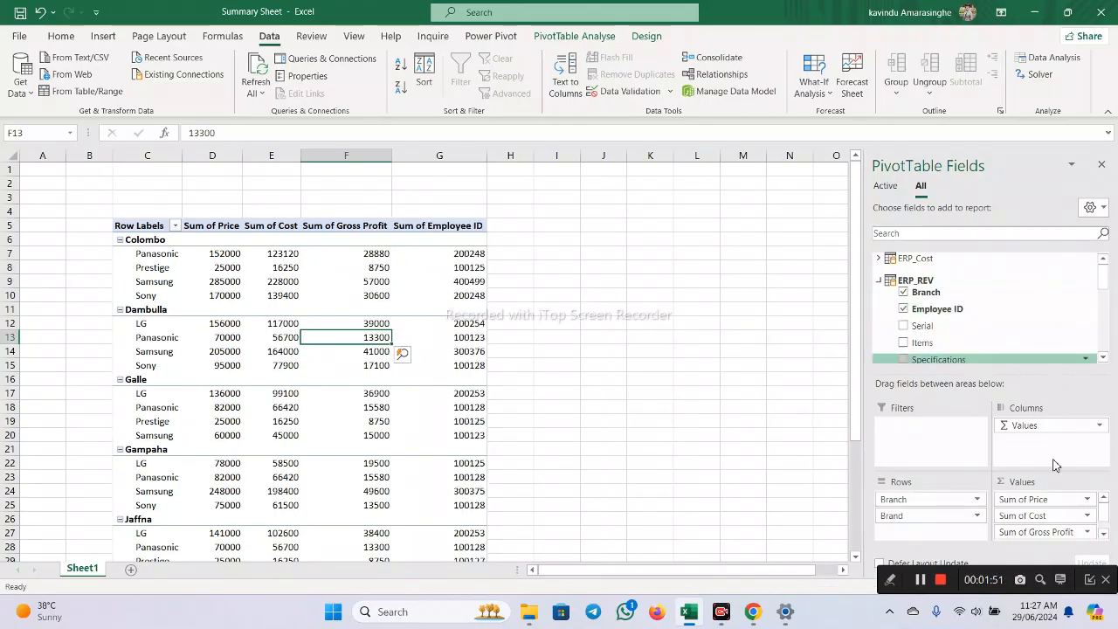
scroll(1078, 528, "down", 1)
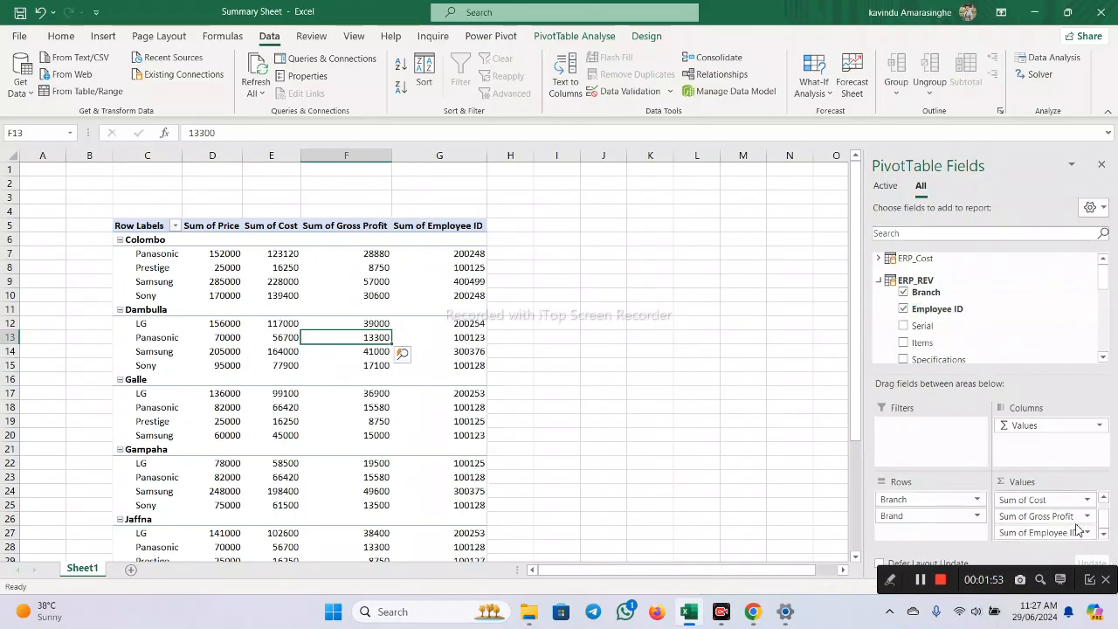
left_click_drag(1053, 532, 951, 531)
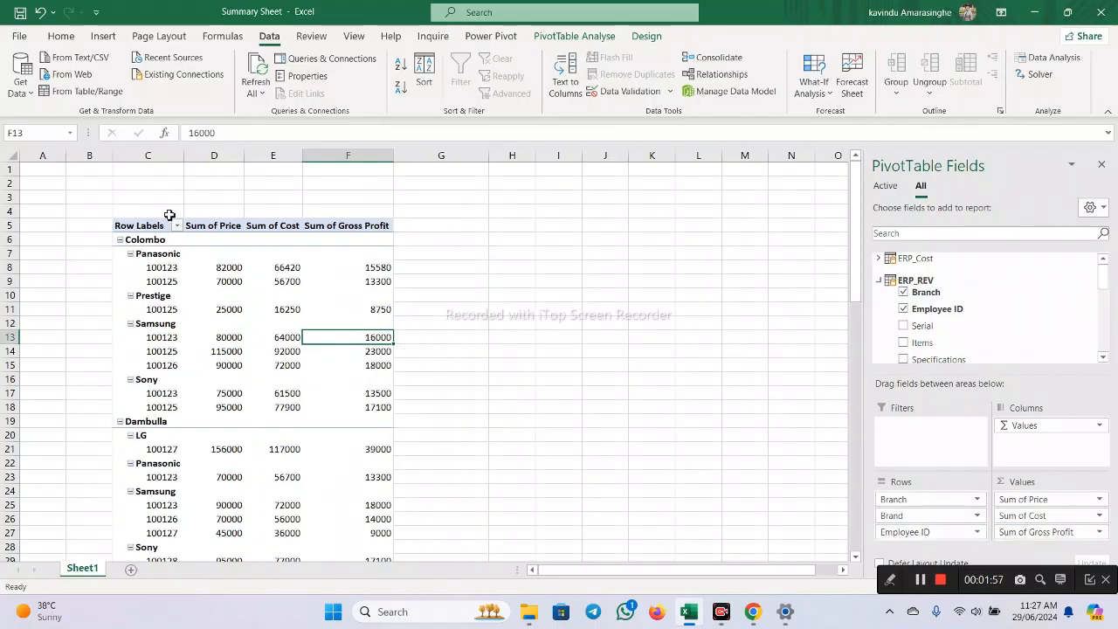
Examine the price, cost and gross profit figures by employee within each branch and brand of the PivotTable
left_click(257, 311)
mouse_move(258, 311)
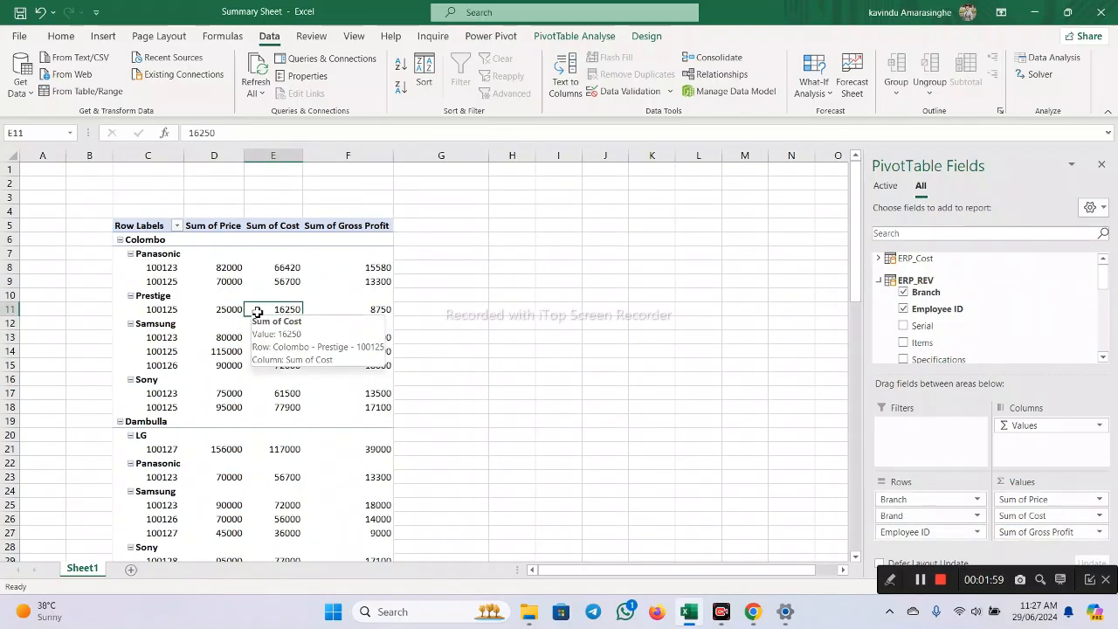
left_click(164, 268)
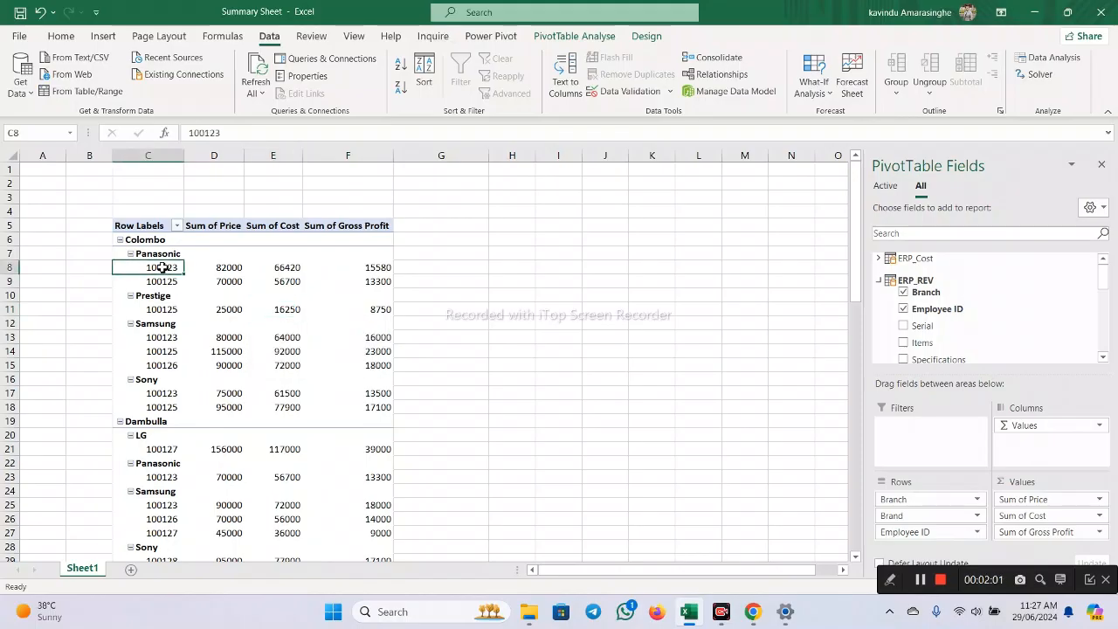
left_click(173, 253)
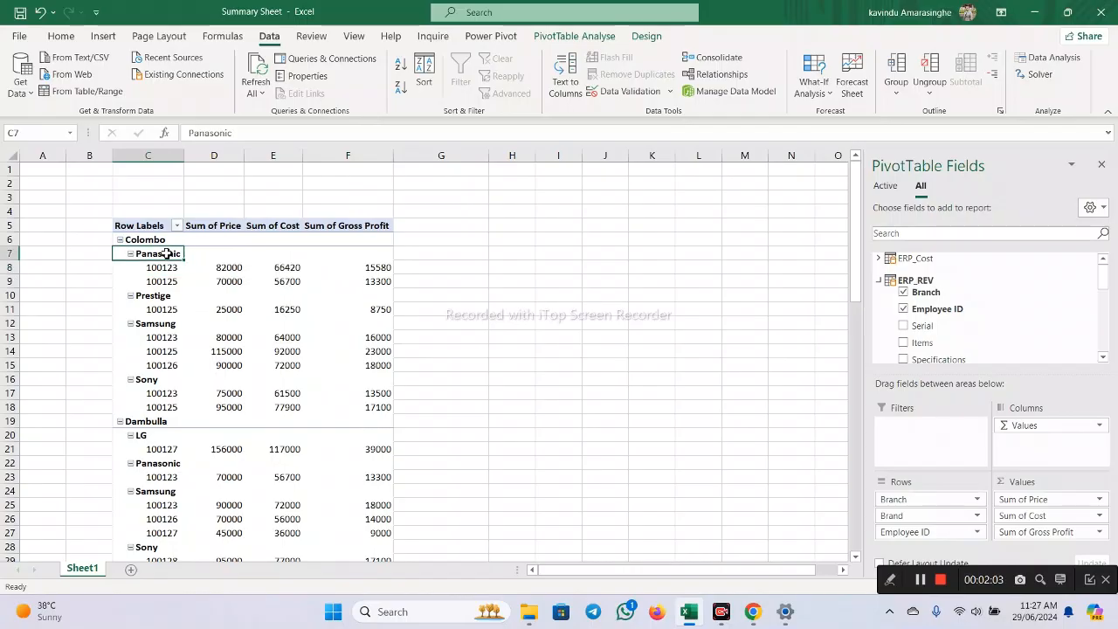
left_click(163, 273)
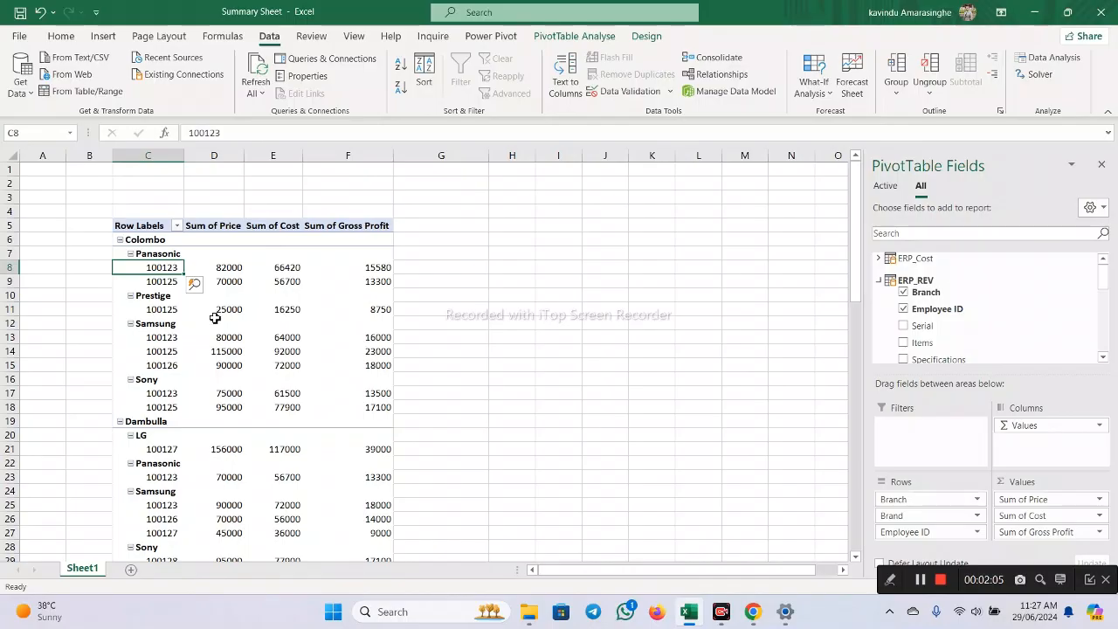
mouse_move(215, 318)
scroll(215, 318, "down", 5)
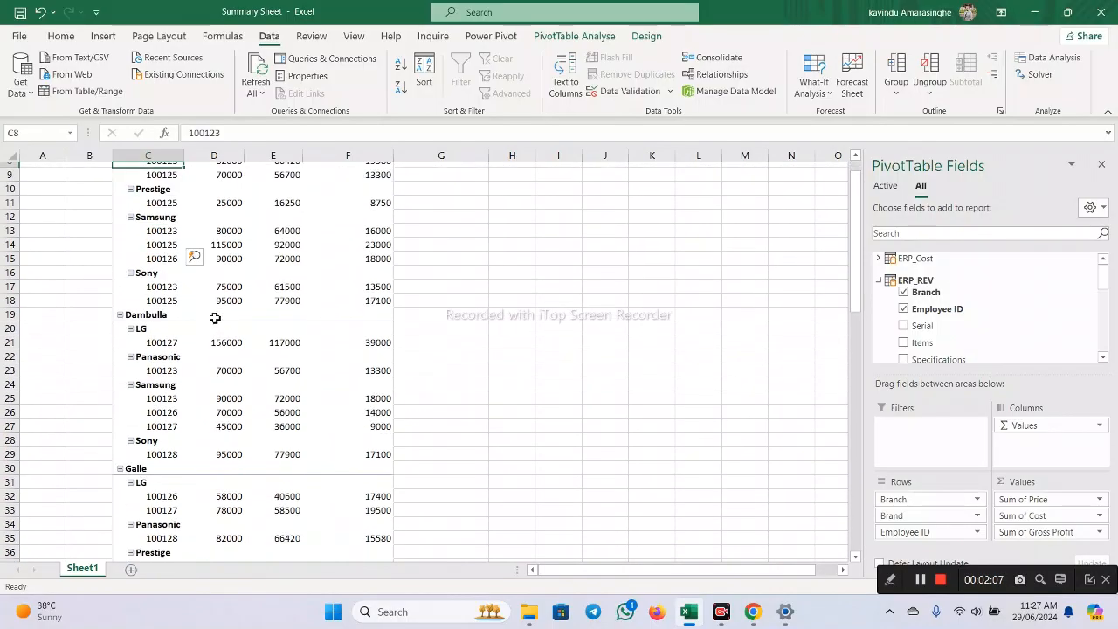
scroll(215, 318, "up", 5)
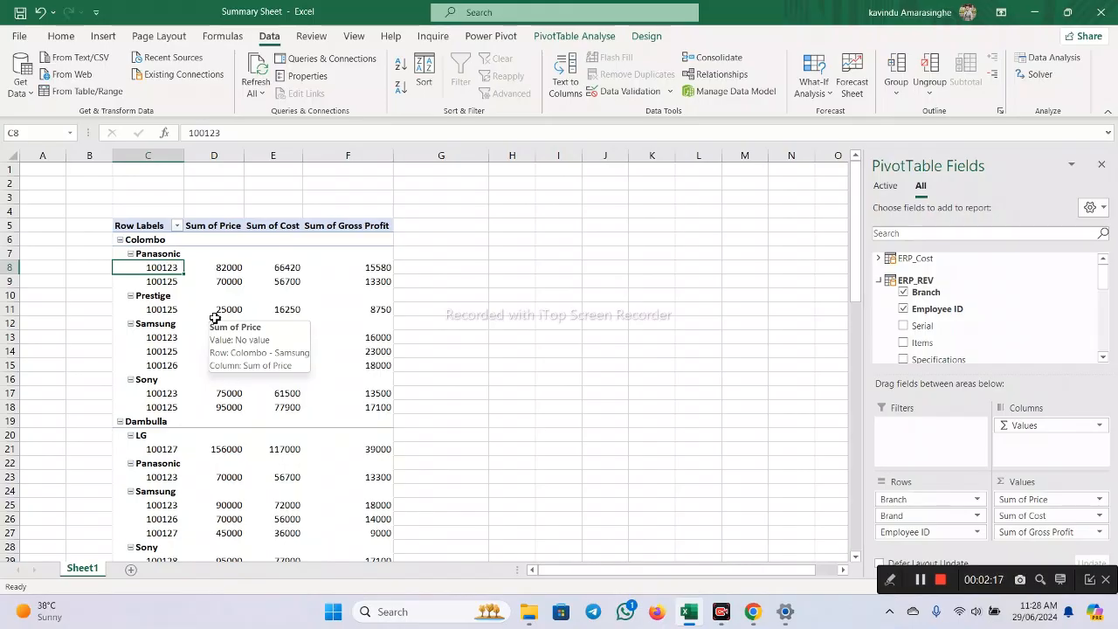
left_click(330, 281)
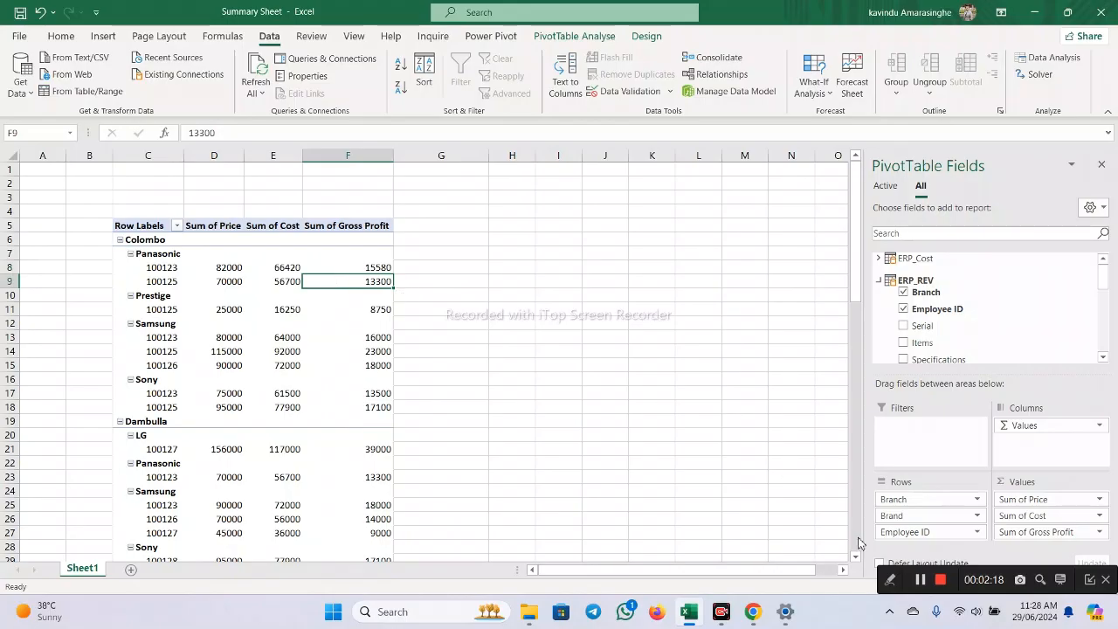
left_click(940, 581)
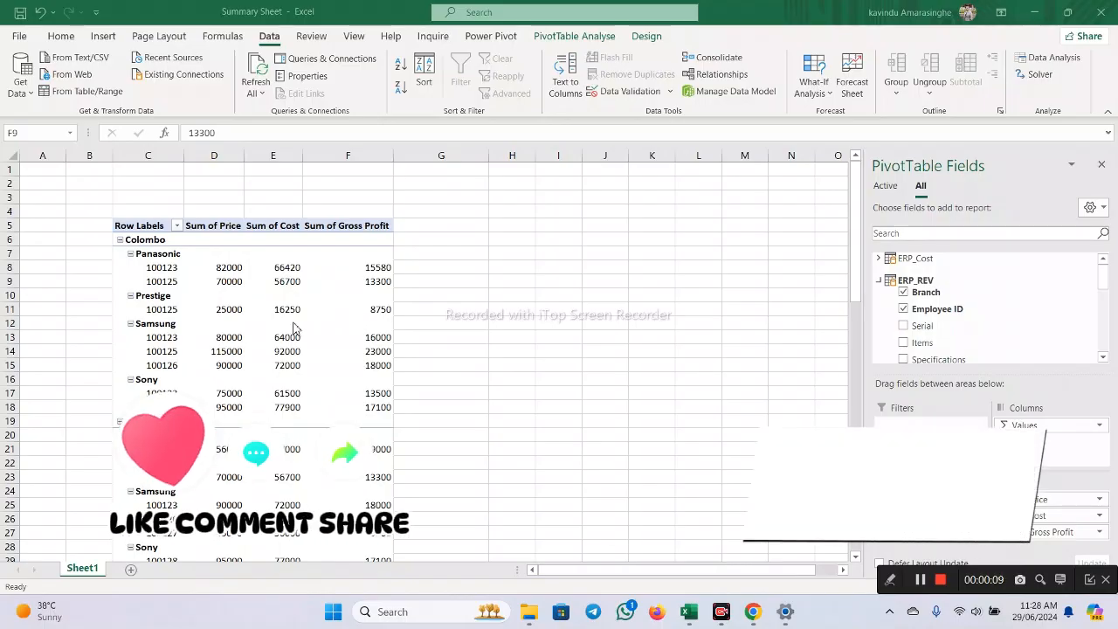
left_click(264, 338)
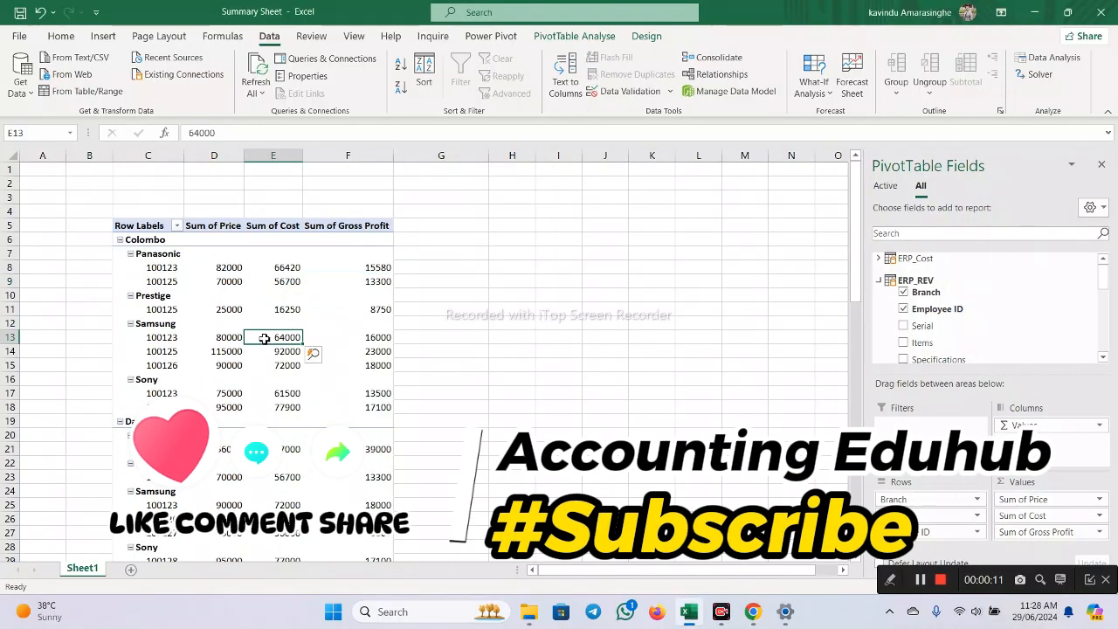